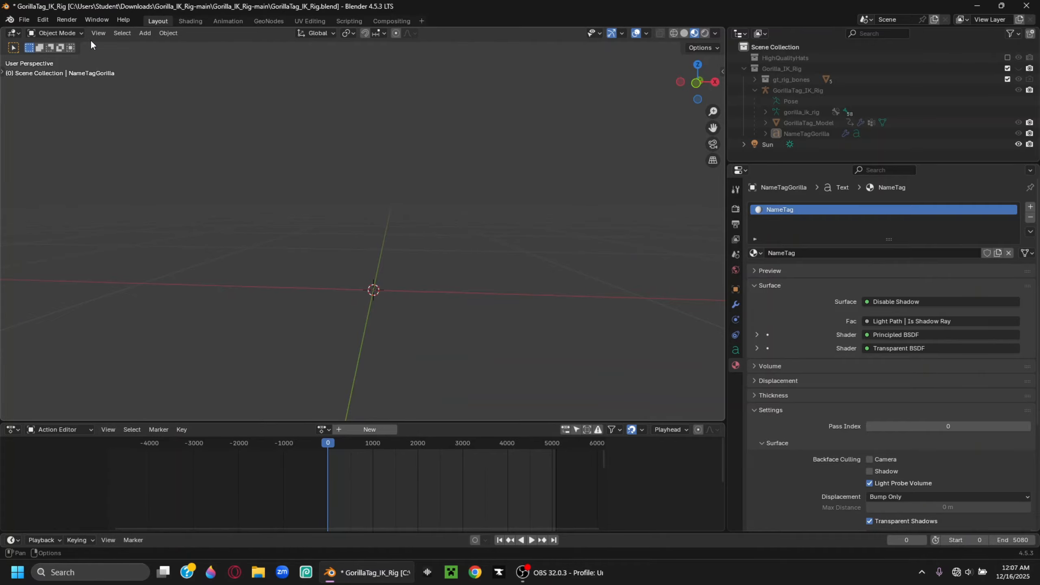
Walk through the empty scene with Walk Navigation, dipping below the grid and back up
click(99, 32)
mouse_move(121, 187)
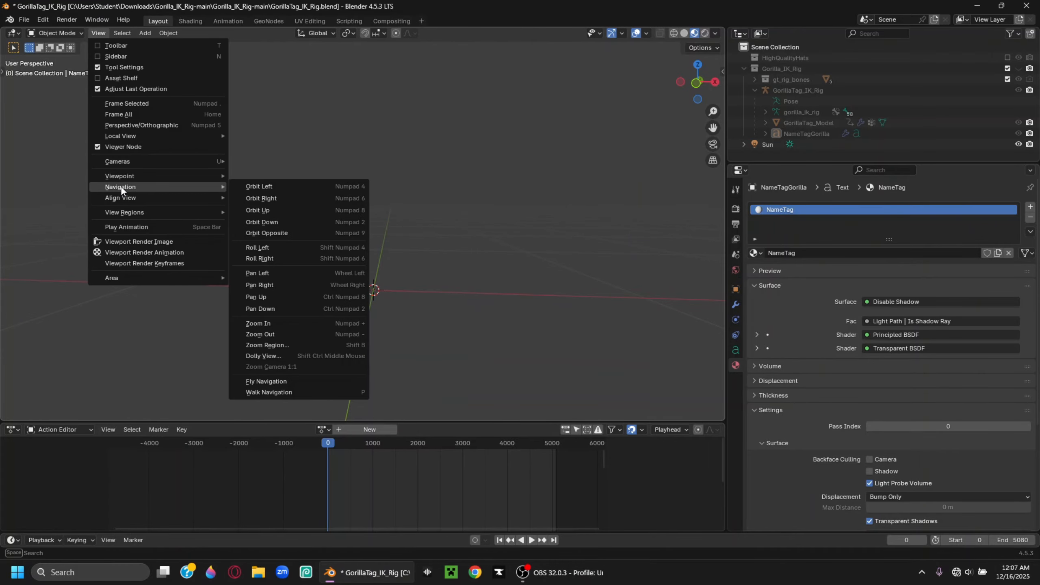
right_click(283, 391)
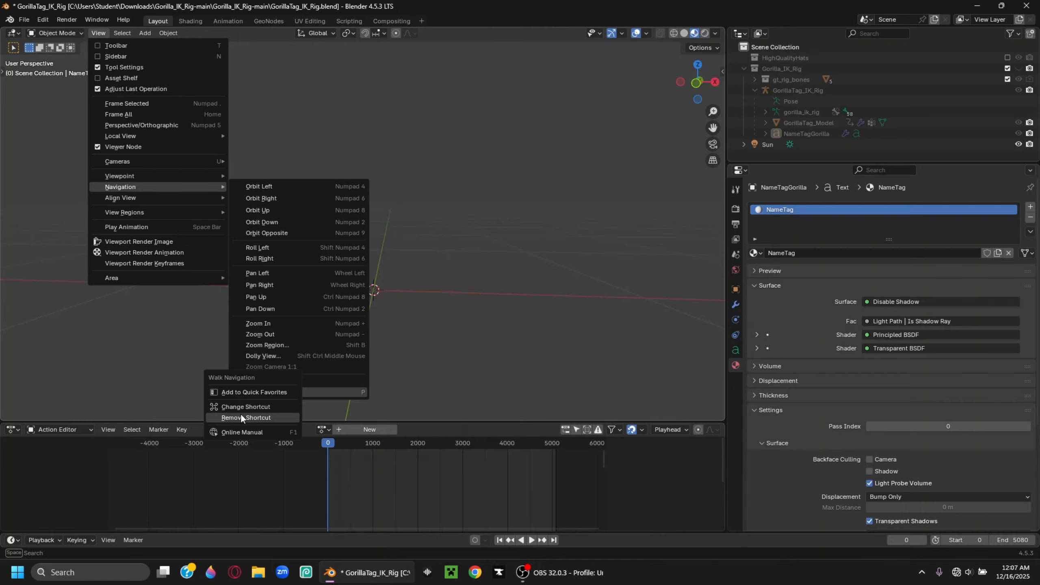
key(shift+grave)
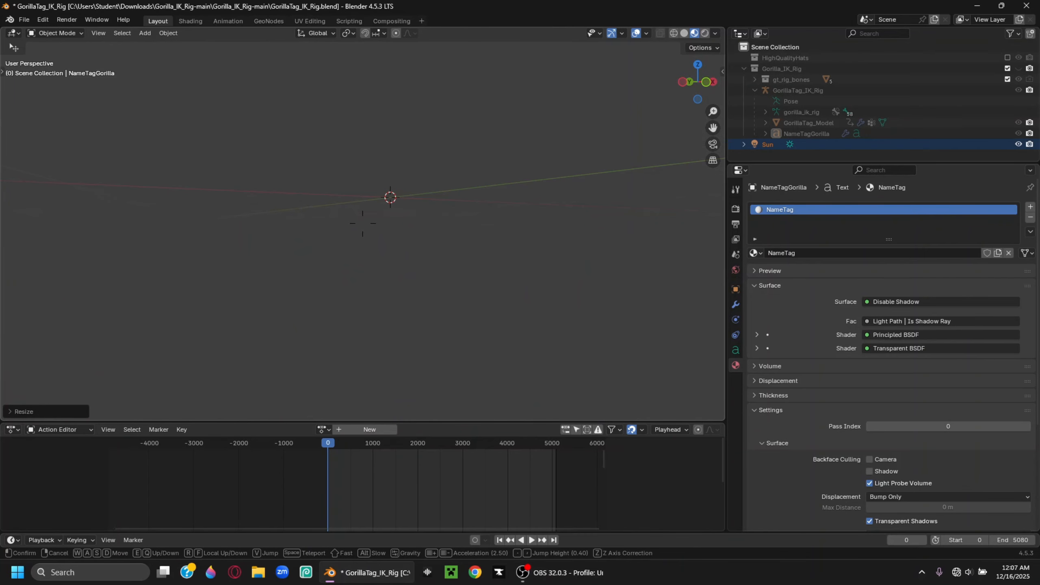
key(q)
key(e)
click(1, 79)
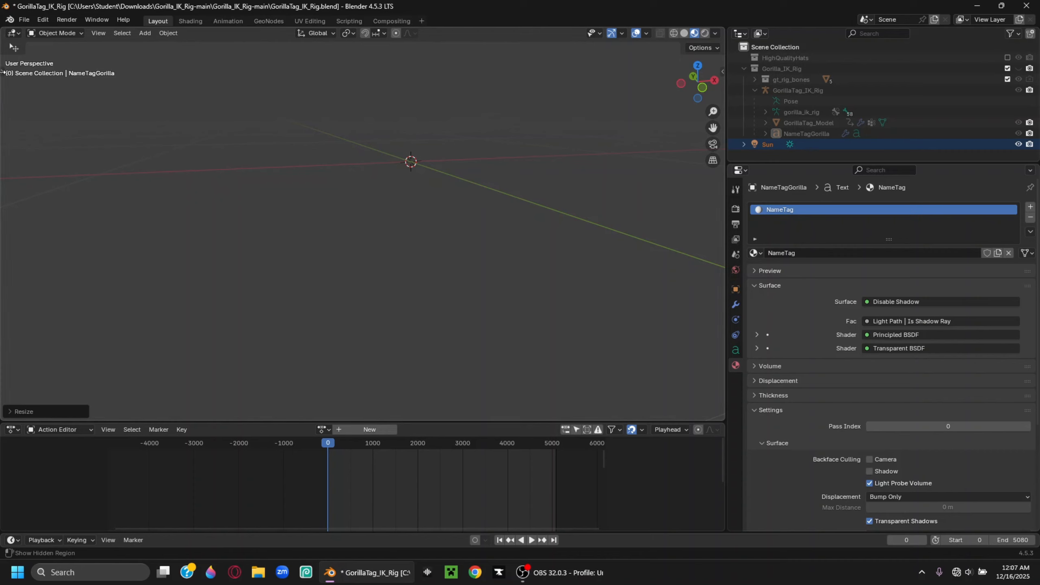
Reveal the hidden left tool panel, collapse it again, and orbit the empty scene
click(2, 72)
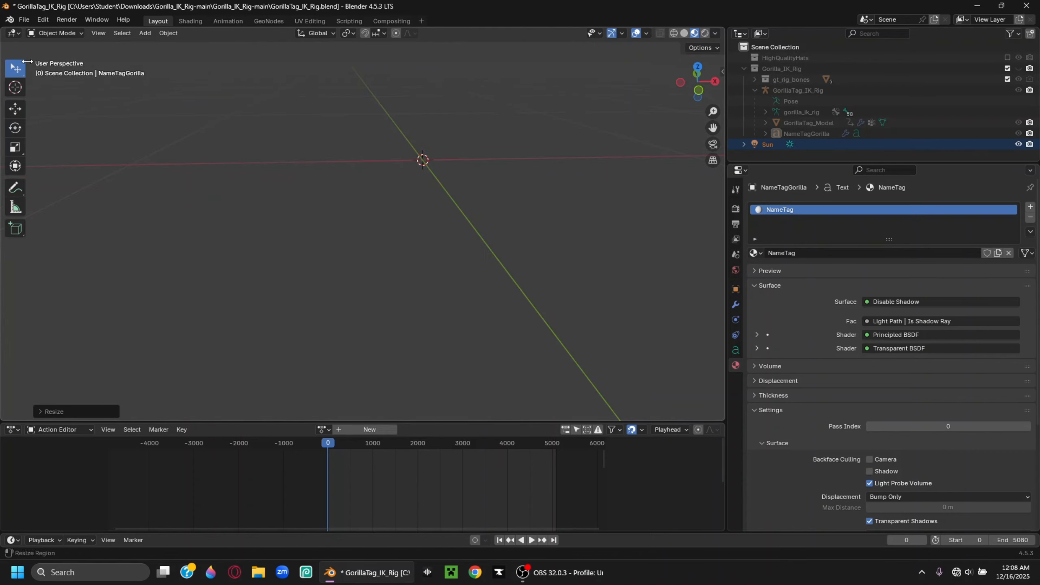
drag(31, 69, 8, 70)
middle_drag(225, 123, 224, 108)
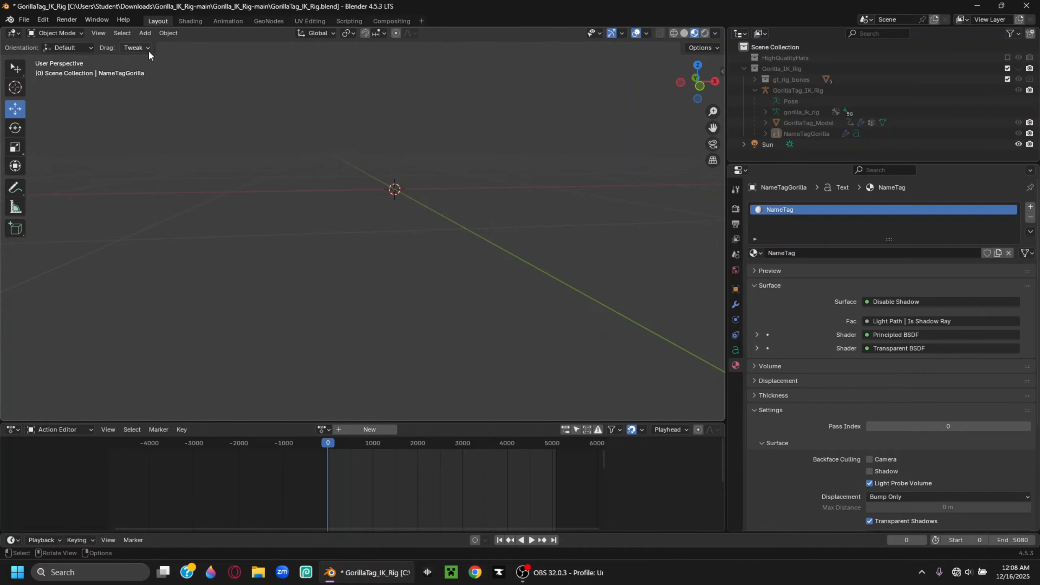
Add a camera at the 3D cursor, toggle the camera view with Numpad 0, then orbit low
click(145, 33)
click(178, 186)
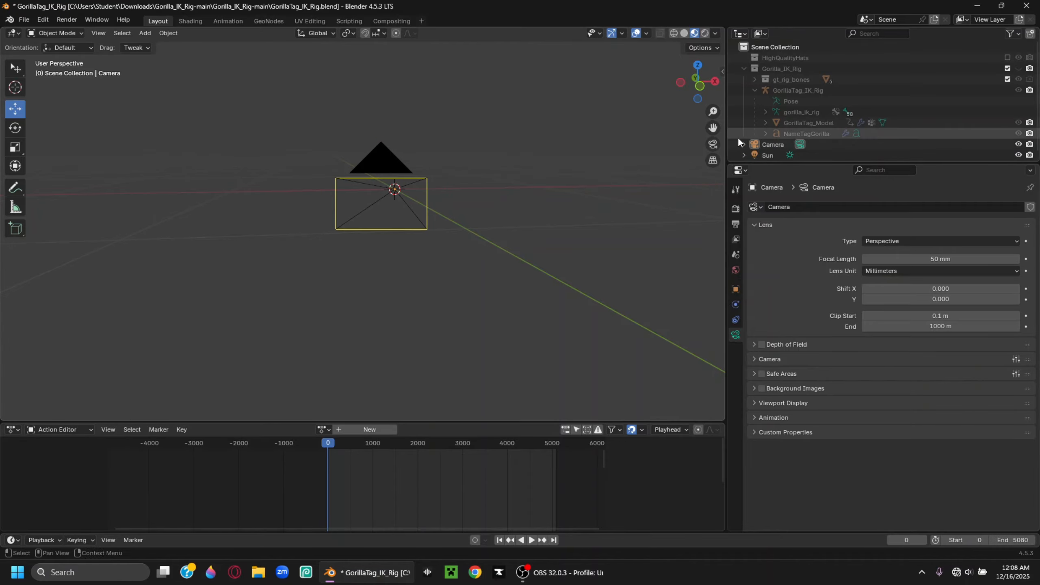
click(713, 144)
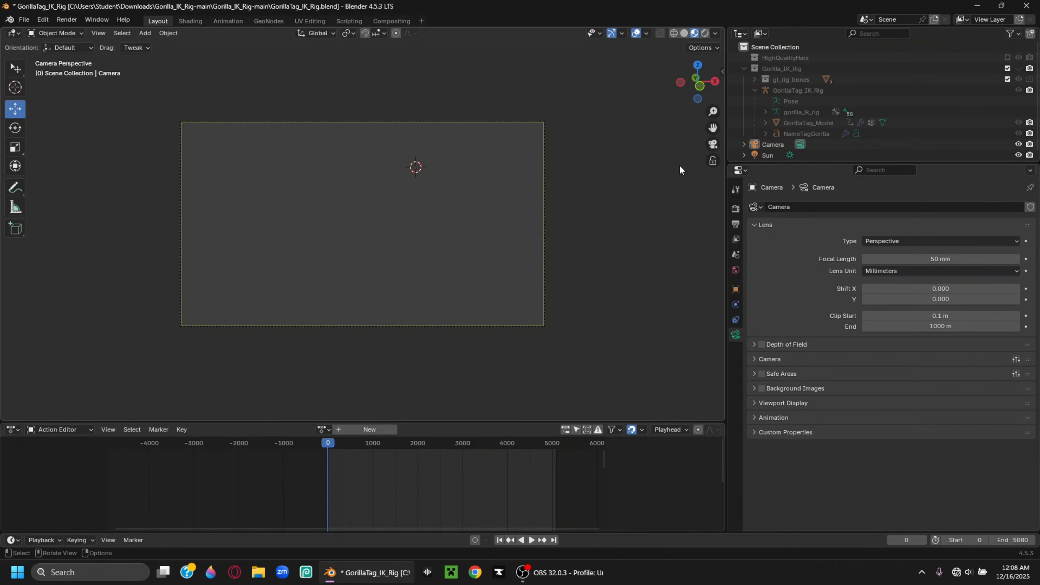
key(KP_0)
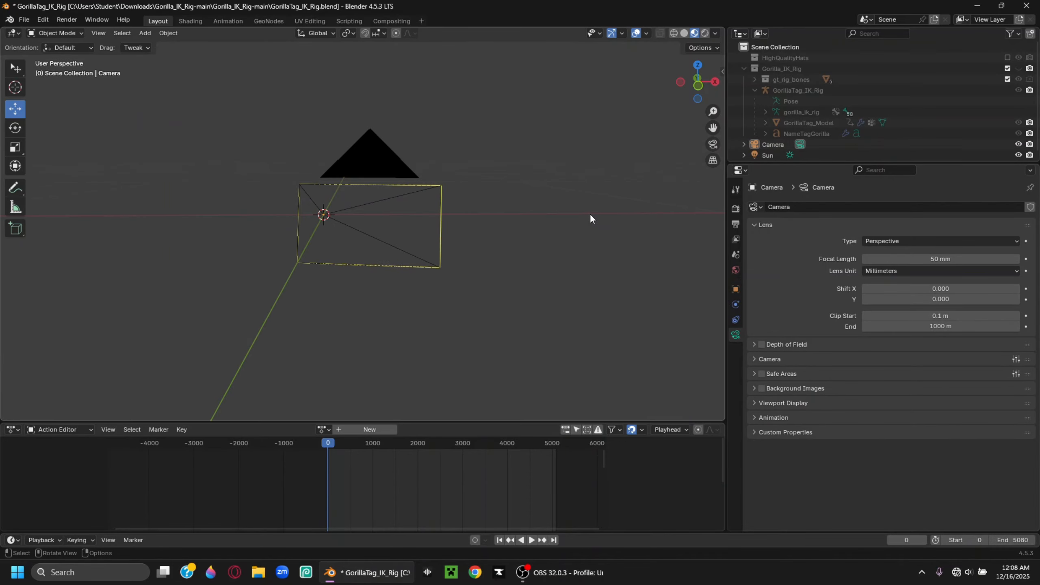
key(KP_0)
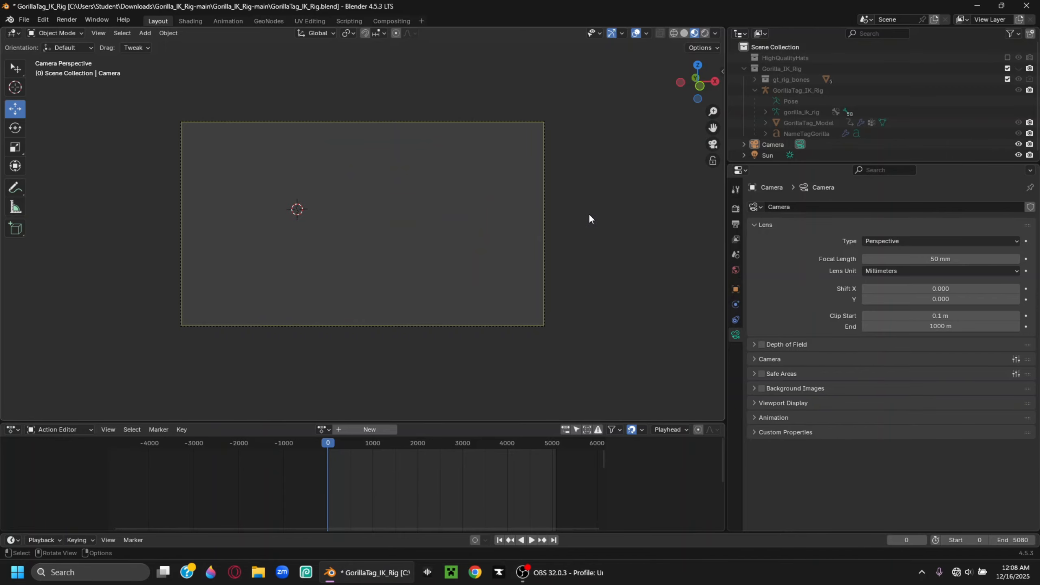
key(KP_0)
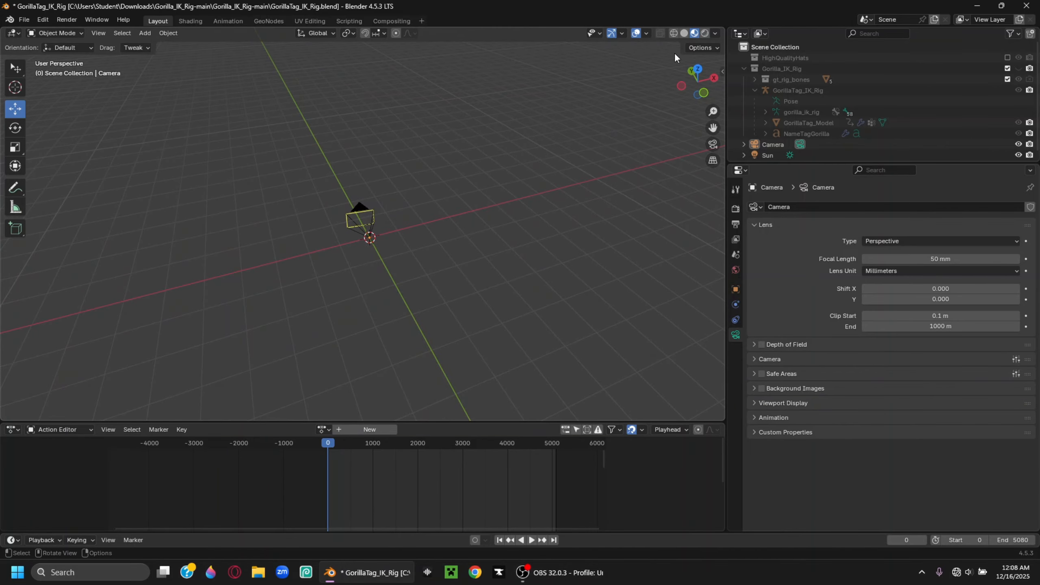
mouse_move(532, 143)
middle_down()
mouse_move(483, 203)
mouse_move(330, 153)
mouse_move(427, 198)
mouse_move(399, 154)
mouse_move(434, 170)
mouse_move(432, 239)
mouse_move(515, 221)
mouse_move(655, 82)
middle_up()
Switch to Rendered shading and turn on Film > Transparent in Render Properties
click(704, 33)
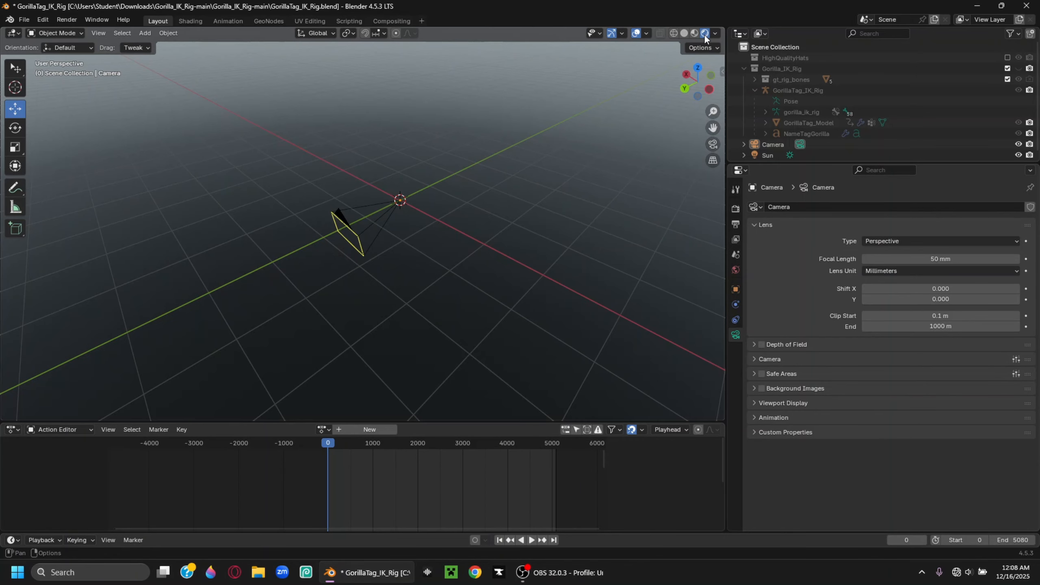
mouse_move(489, 259)
middle_down()
mouse_move(346, 194)
mouse_move(273, 211)
mouse_move(318, 195)
middle_up()
click(736, 212)
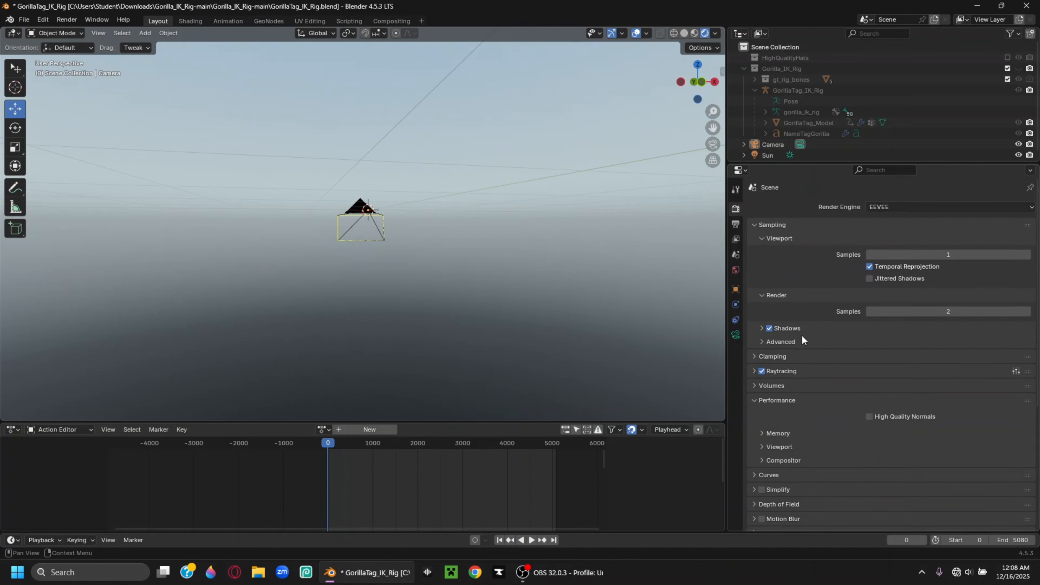
scroll(809, 381, down, 5)
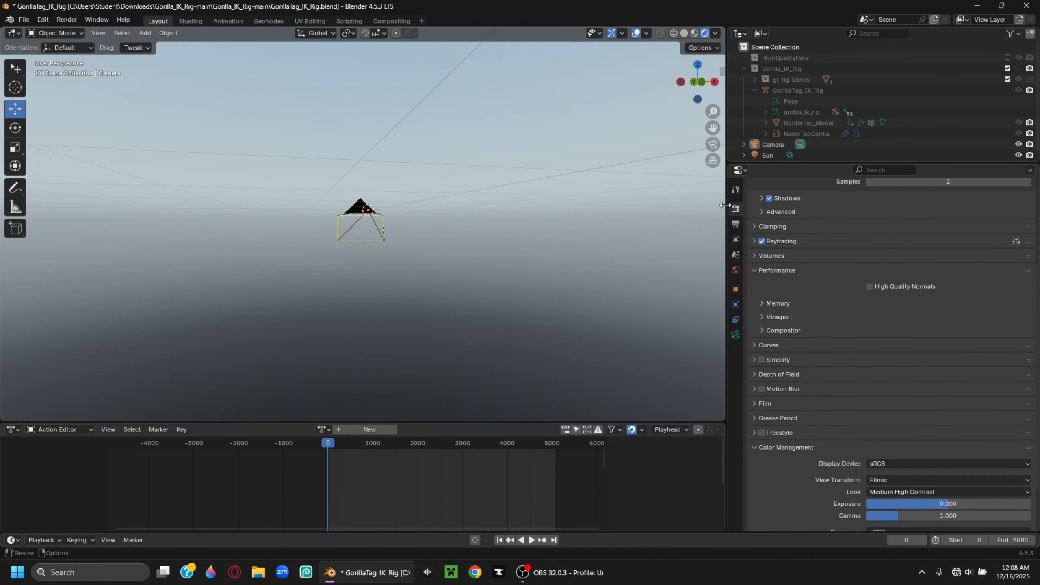
click(778, 403)
click(876, 434)
Unhide the Gorilla_IK_Rig collection and orbit and zoom around to face the gorilla
mouse_move(548, 262)
middle_down()
mouse_move(523, 248)
mouse_move(540, 254)
middle_up()
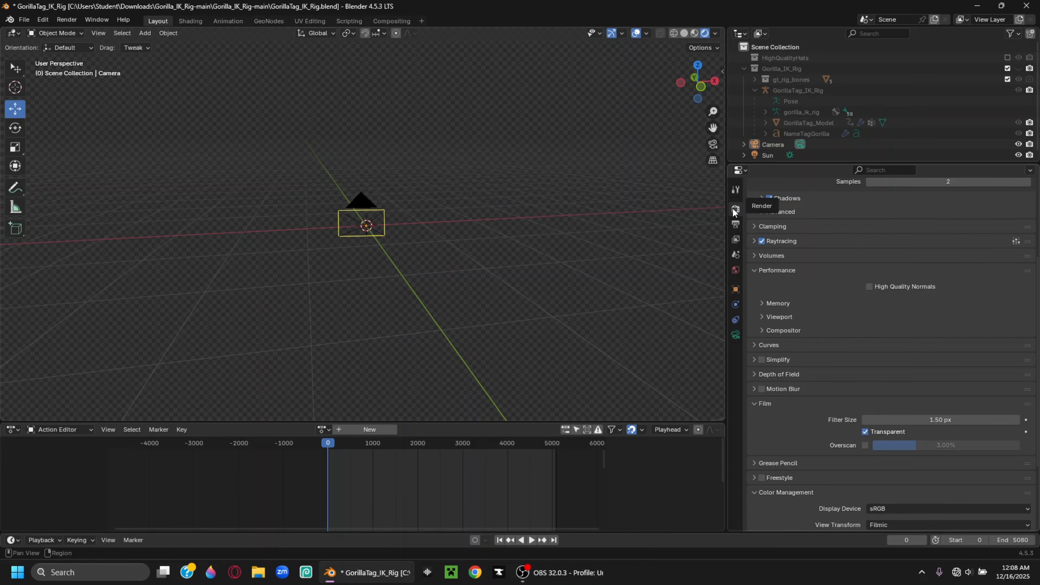
scroll(764, 403, down, 5)
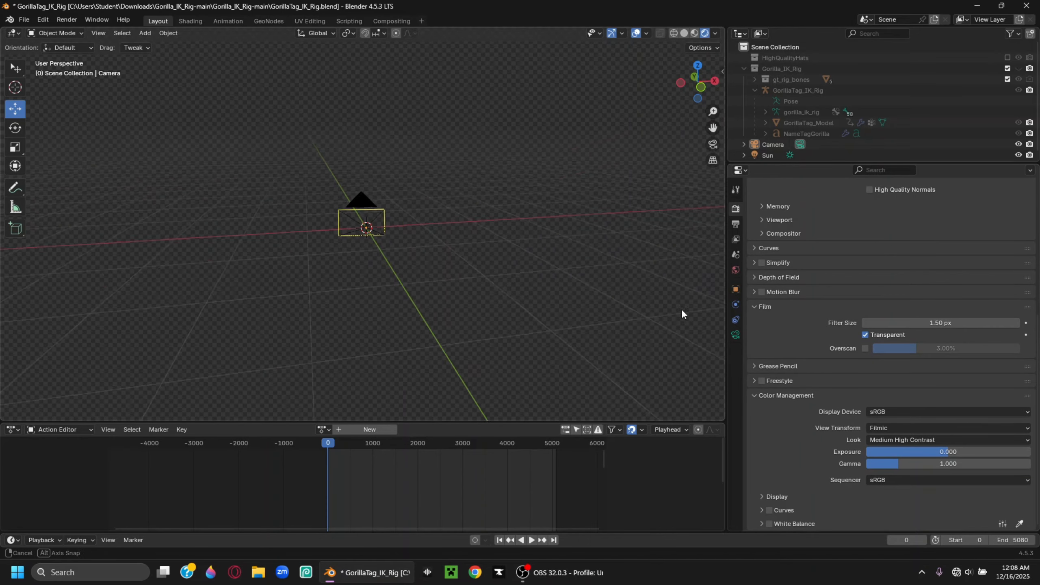
key(ctrl+z)
middle_drag(407, 246, 429, 243)
scroll(392, 254, up, 4)
scroll(392, 253, up, 3)
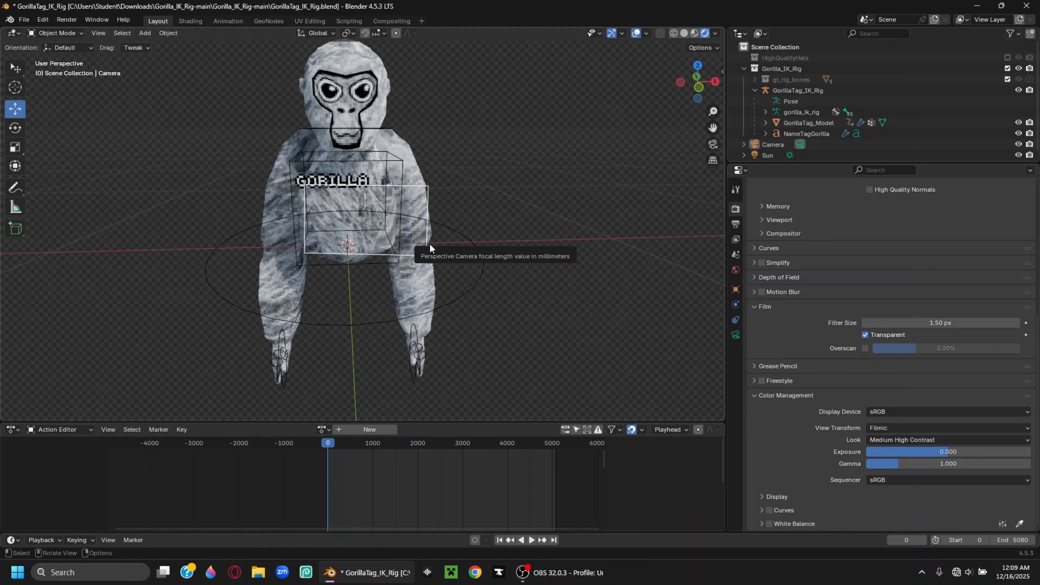
Select GorillaTag_IK_Rig and make hidden bone collections, including Layer 2, visible
click(376, 159)
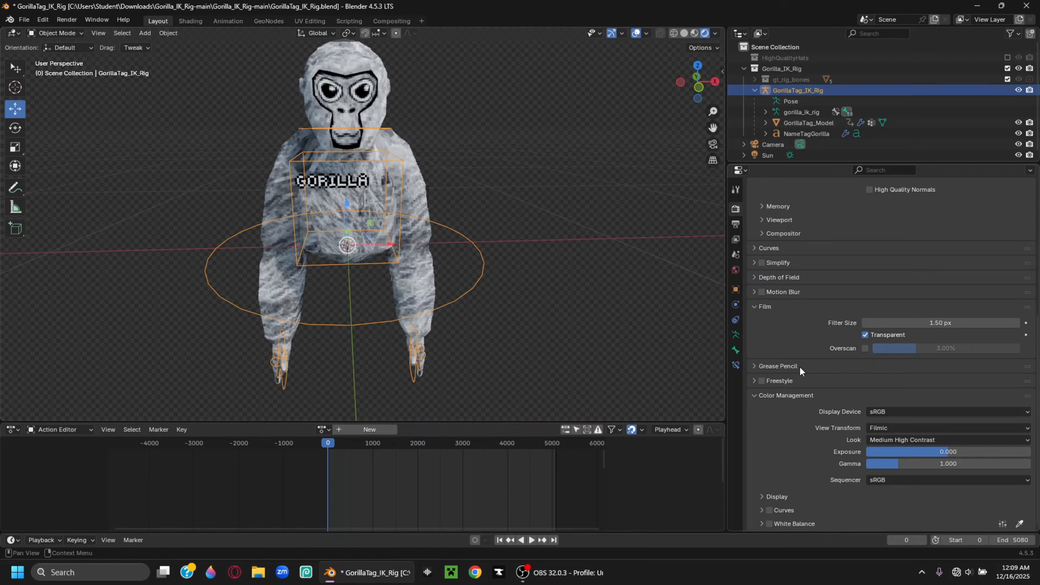
click(735, 335)
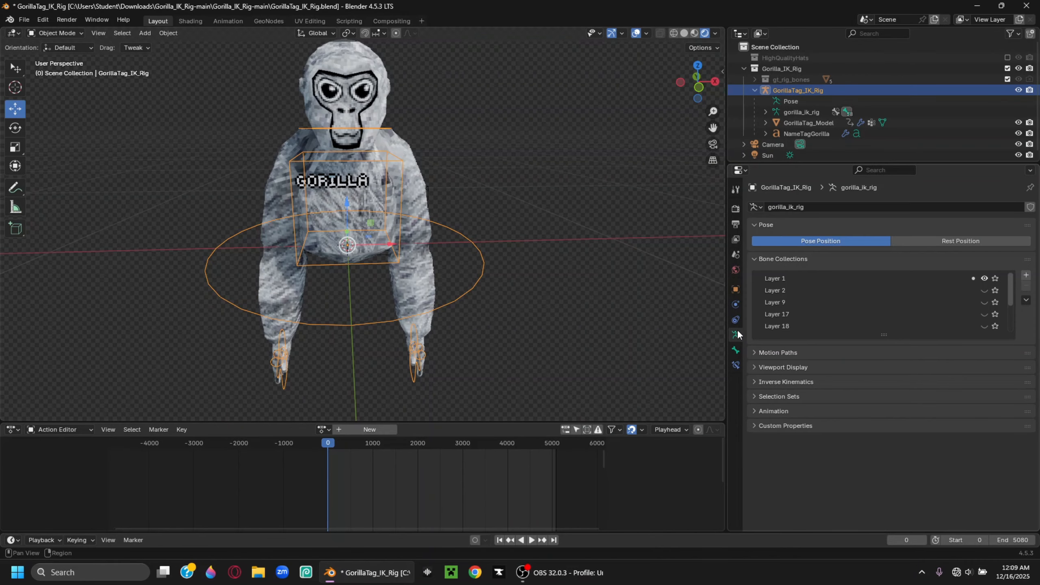
click(985, 327)
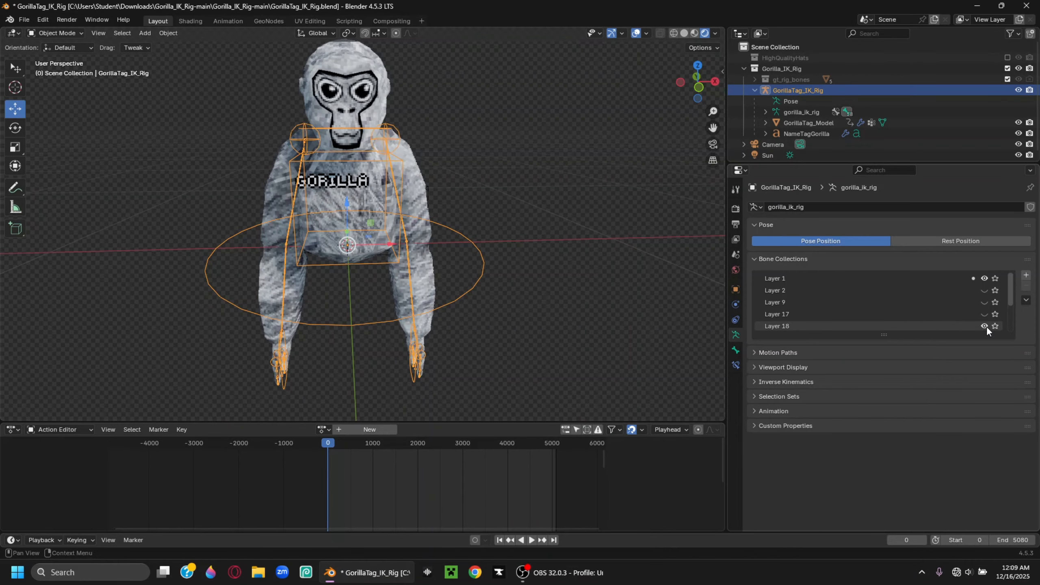
click(985, 290)
click(544, 265)
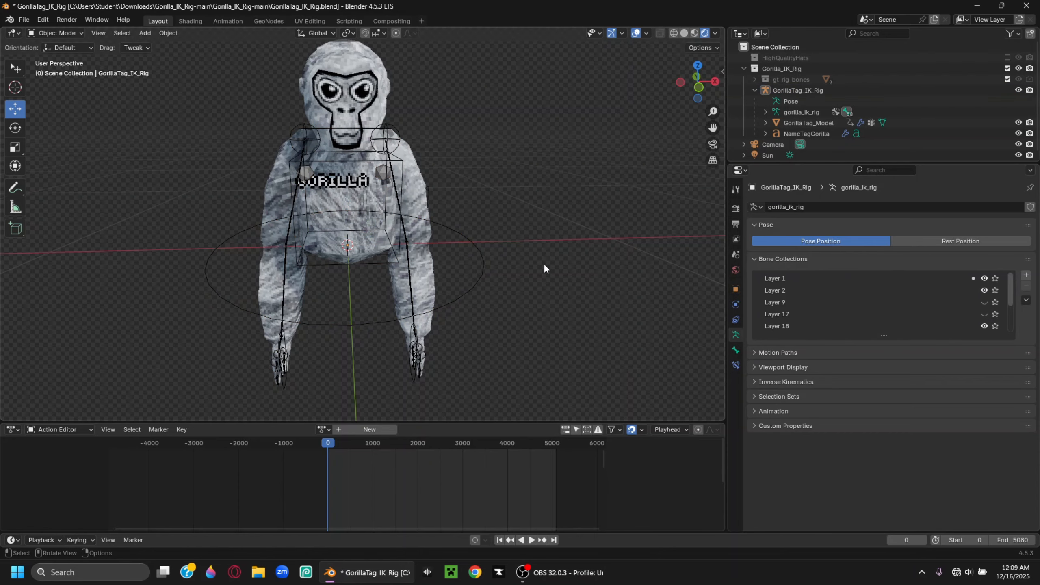
middle_drag(543, 263, 426, 186)
Add a Smooth by Angle modifier to GorillaTag_Model with Angle 180 and Ignore Sharpness on
click(426, 187)
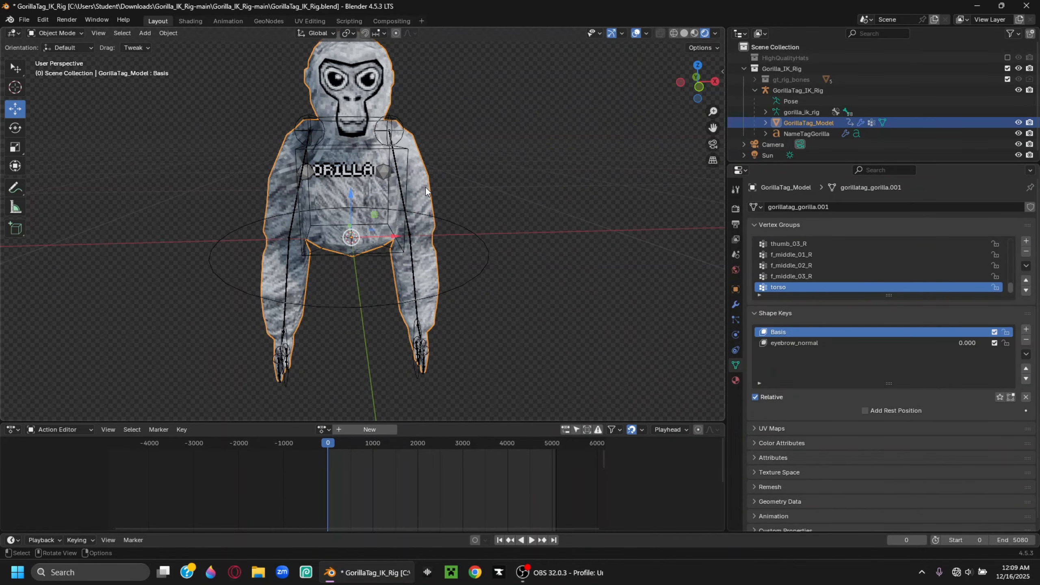
click(736, 304)
click(845, 211)
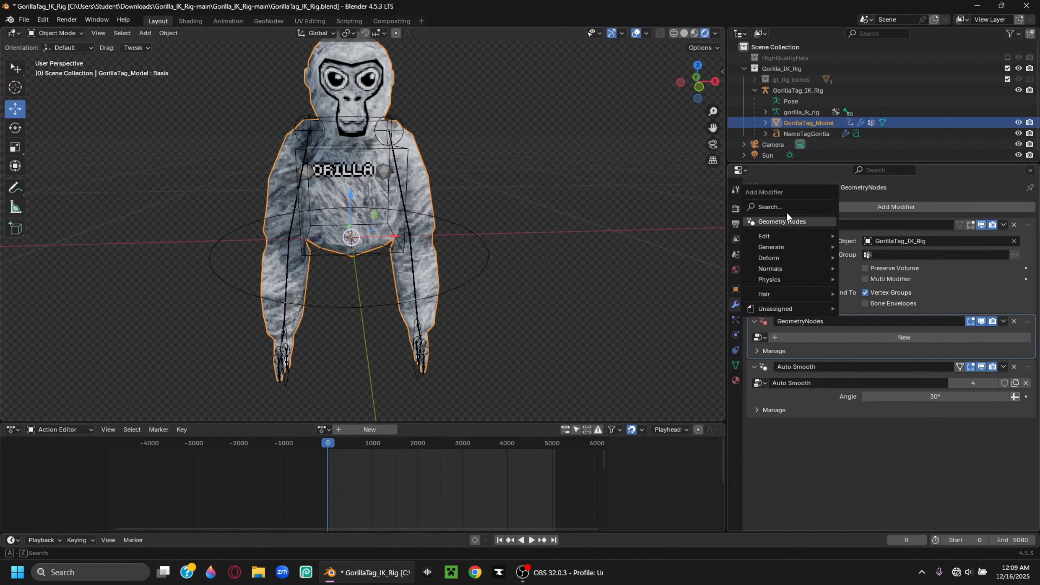
click(787, 211)
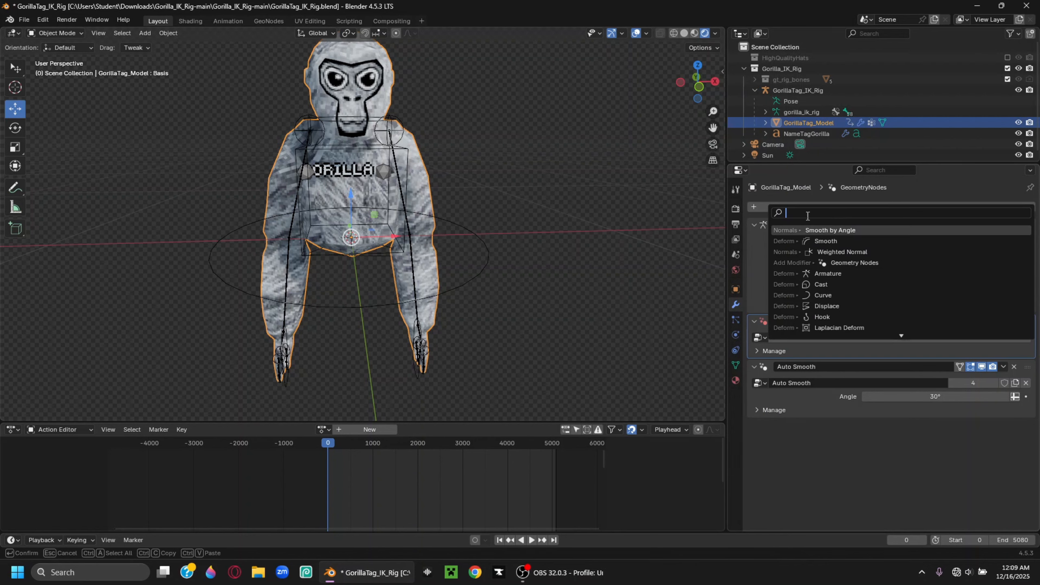
click(834, 231)
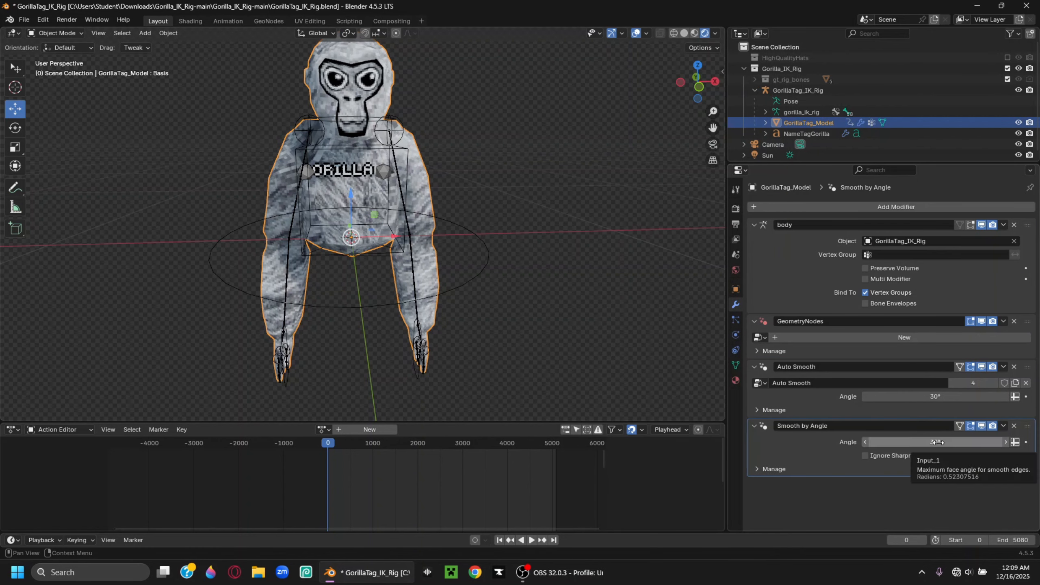
click(937, 442)
text(180)
key(Return)
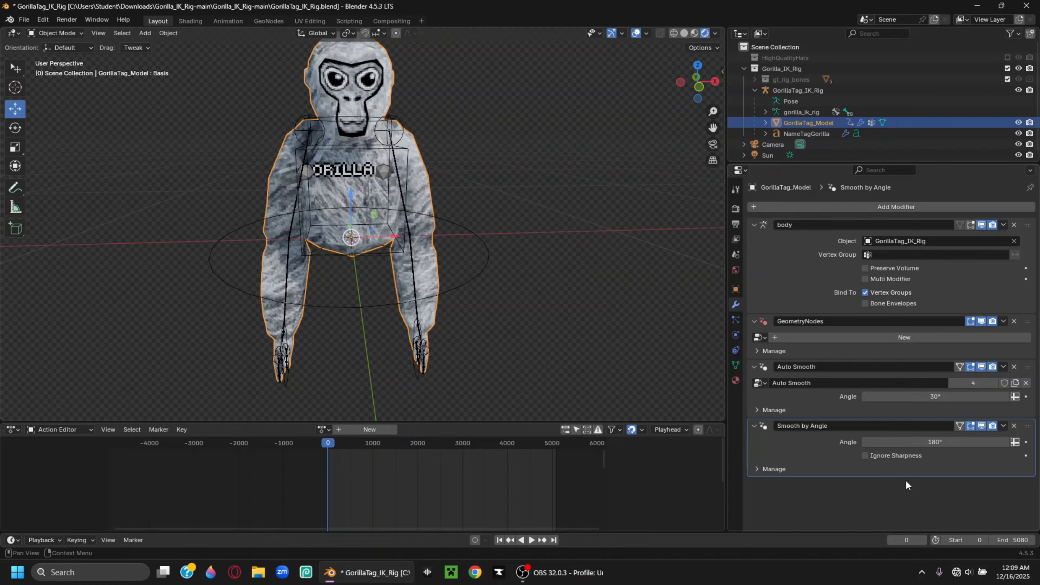
click(868, 457)
middle_drag(523, 329, 478, 288)
scroll(506, 306, up, 5)
scroll(506, 306, down, 5)
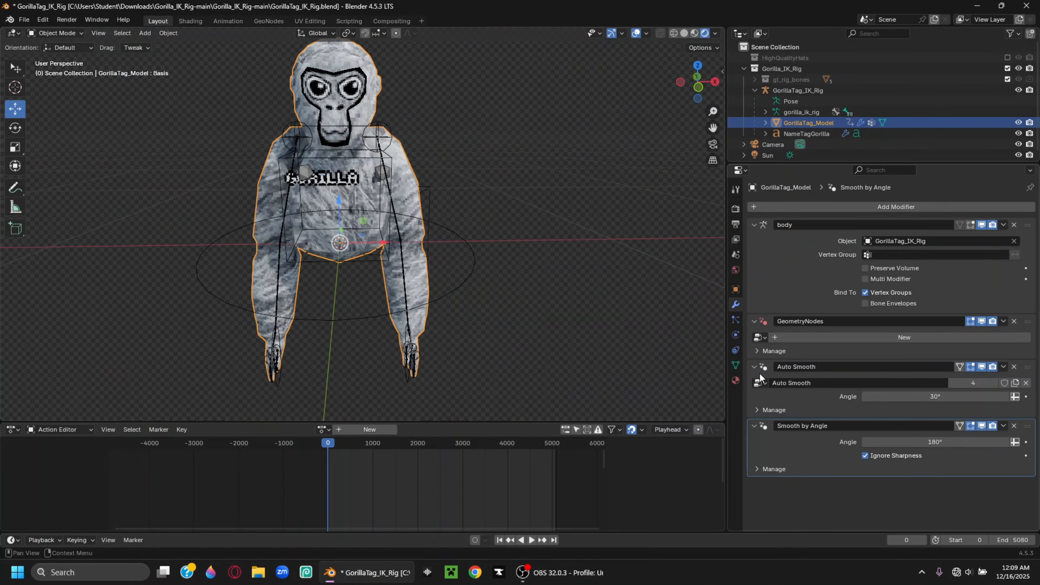
Change the gorilla's primary fur colour to red in its material settings
click(735, 380)
click(920, 319)
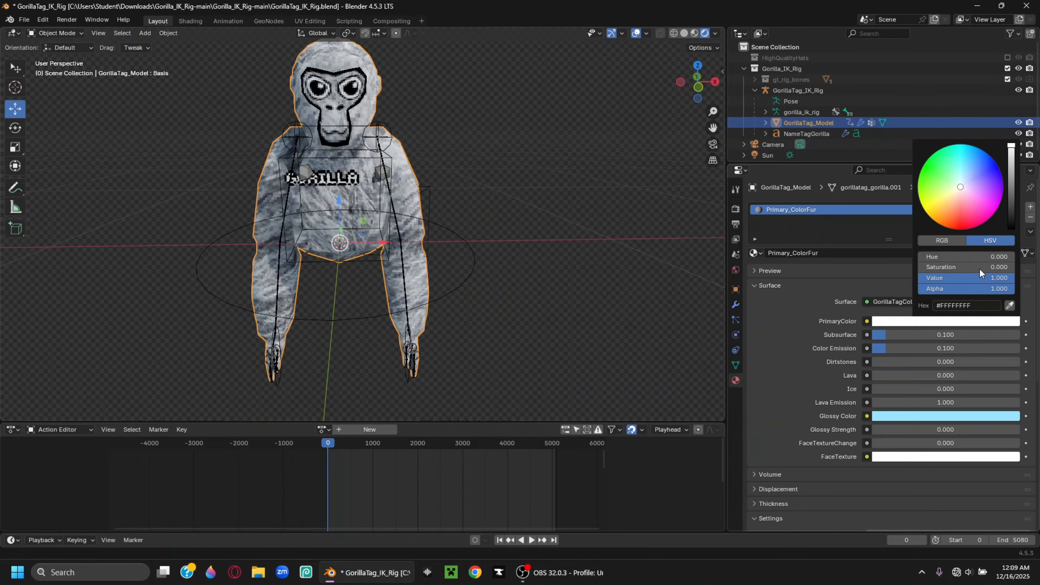
drag(979, 268, 1011, 268)
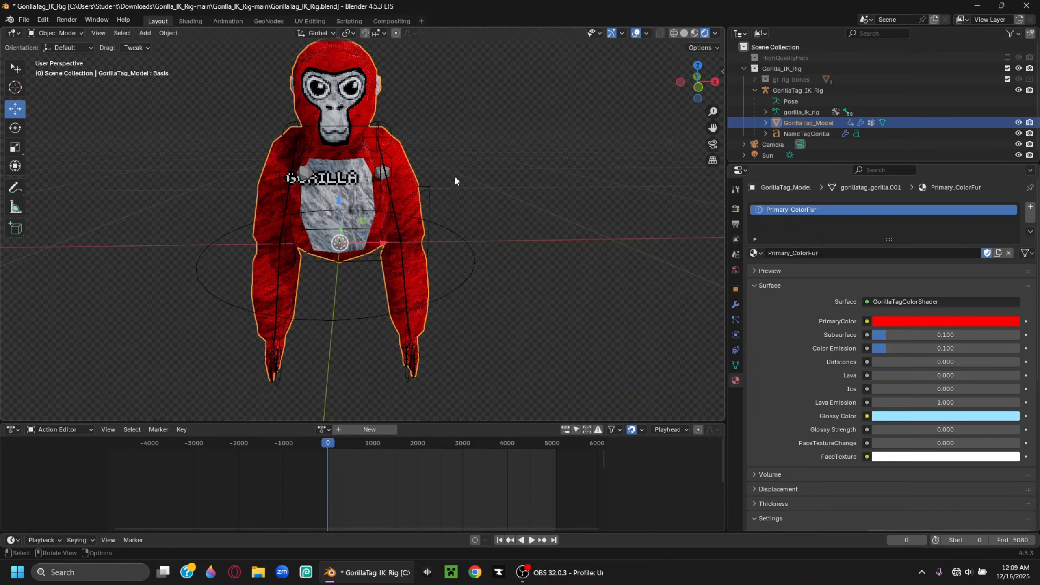
Select NameTagGorilla and edit its text, replacing the last letter with 'rai'
click(316, 178)
click(310, 179)
click(314, 176)
click(317, 175)
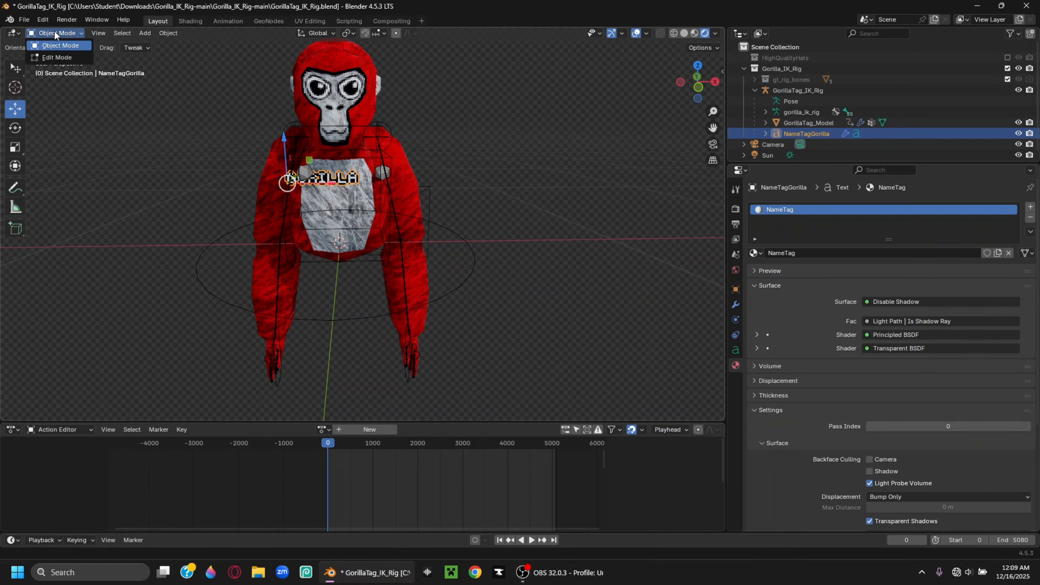
key(Tab)
key(BackSpace)
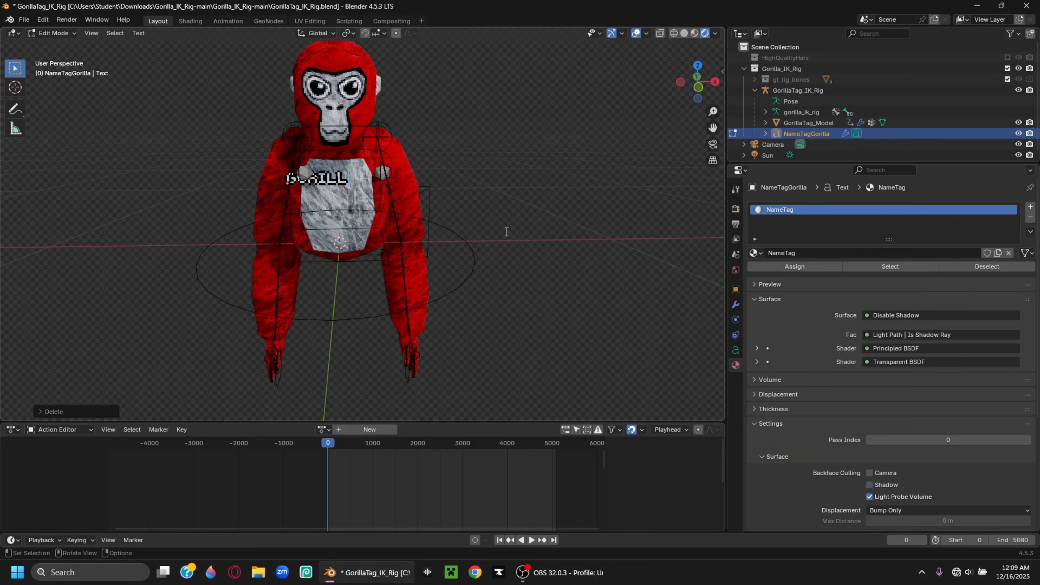
text(rai)
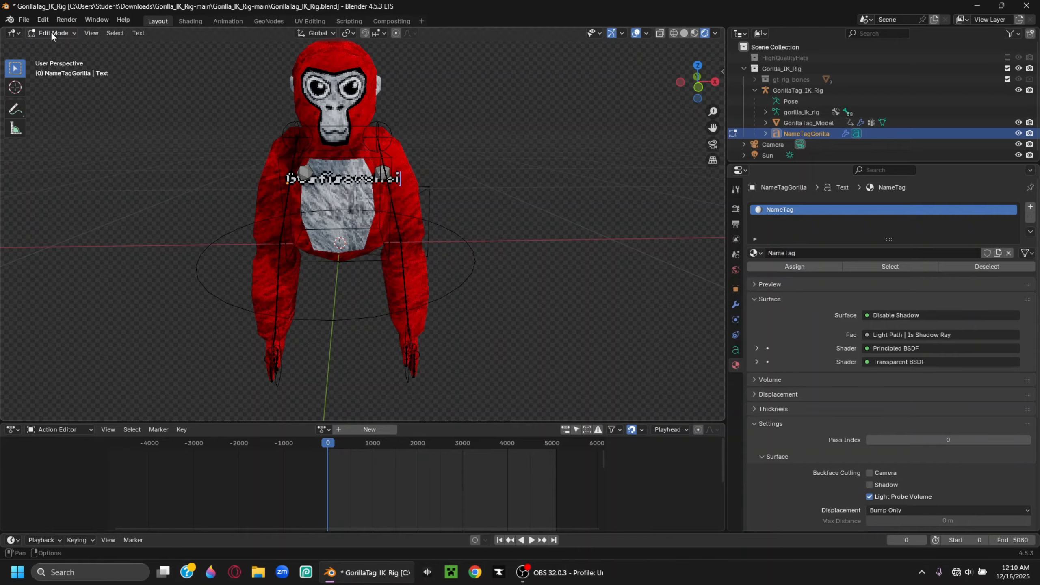
Return to Object Mode and delete the NameTagGorilla text object
click(52, 32)
click(61, 44)
key(x)
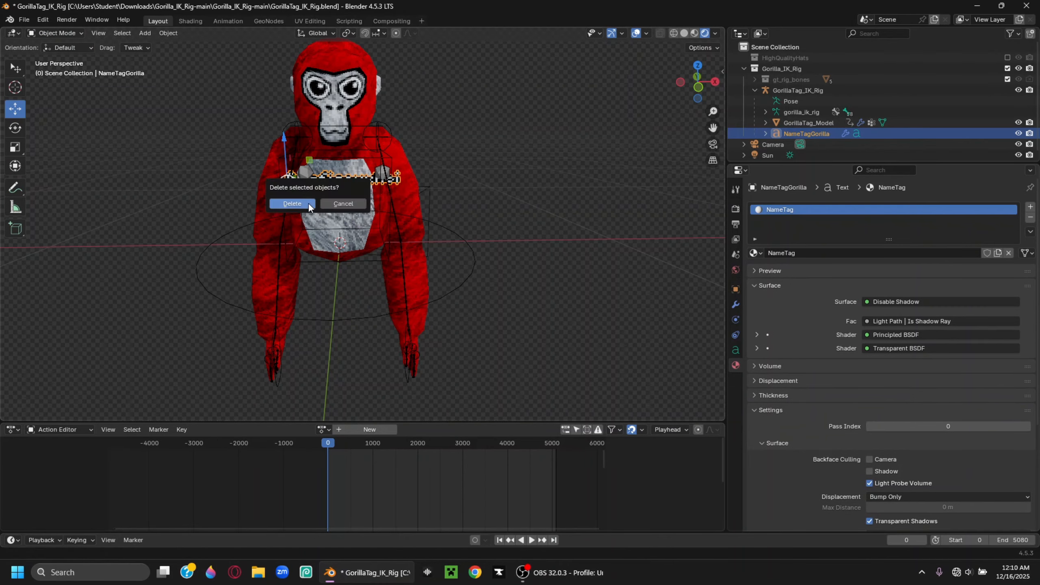
click(308, 202)
middle_drag(416, 218, 380, 217)
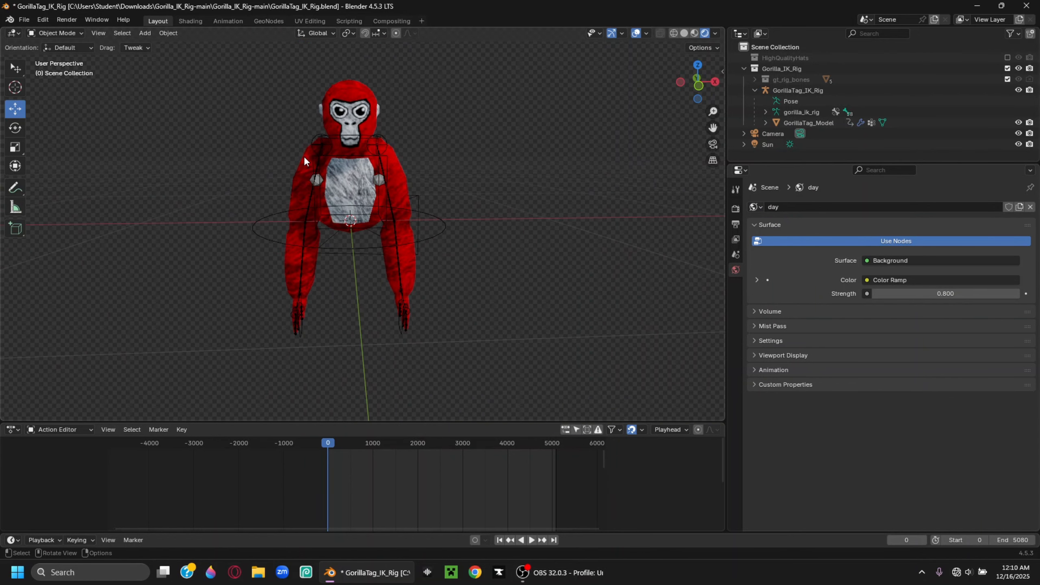
Add an area light and move it up and sideways above the gorilla
click(145, 33)
mouse_move(161, 187)
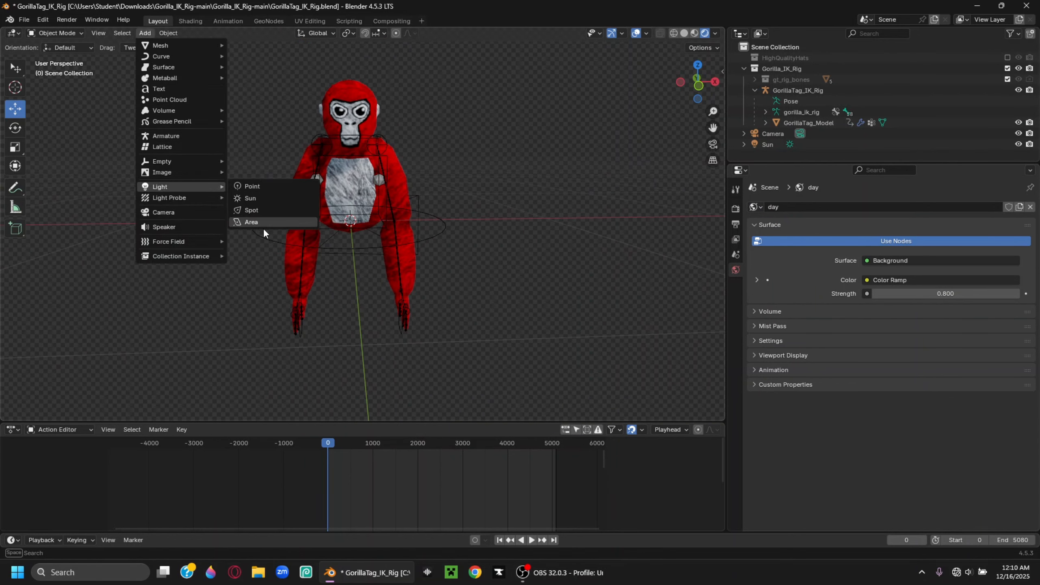
click(251, 222)
middle_drag(264, 231, 381, 247)
key(g)
key(z)
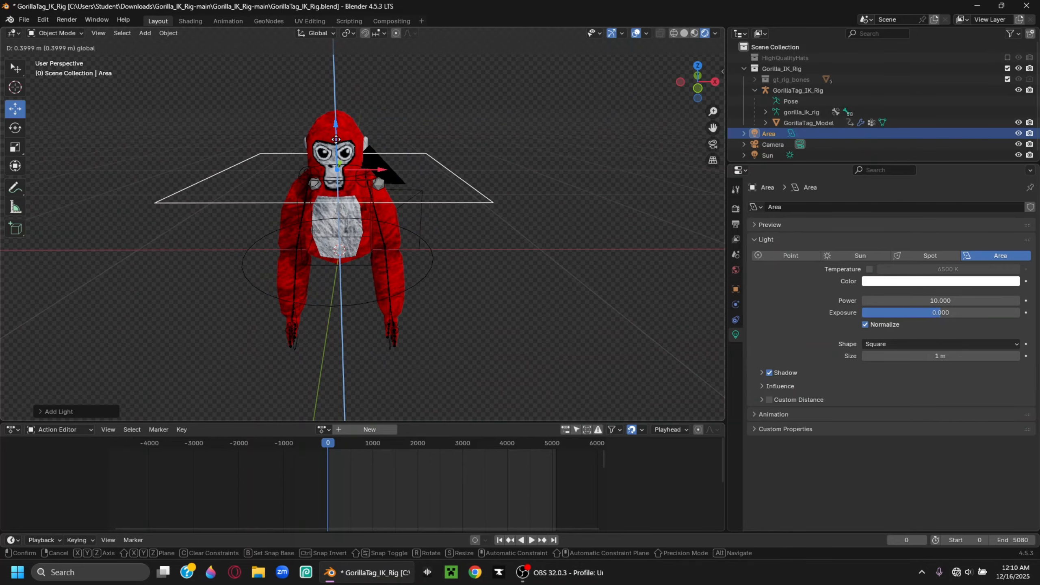
key(x)
click(474, 245)
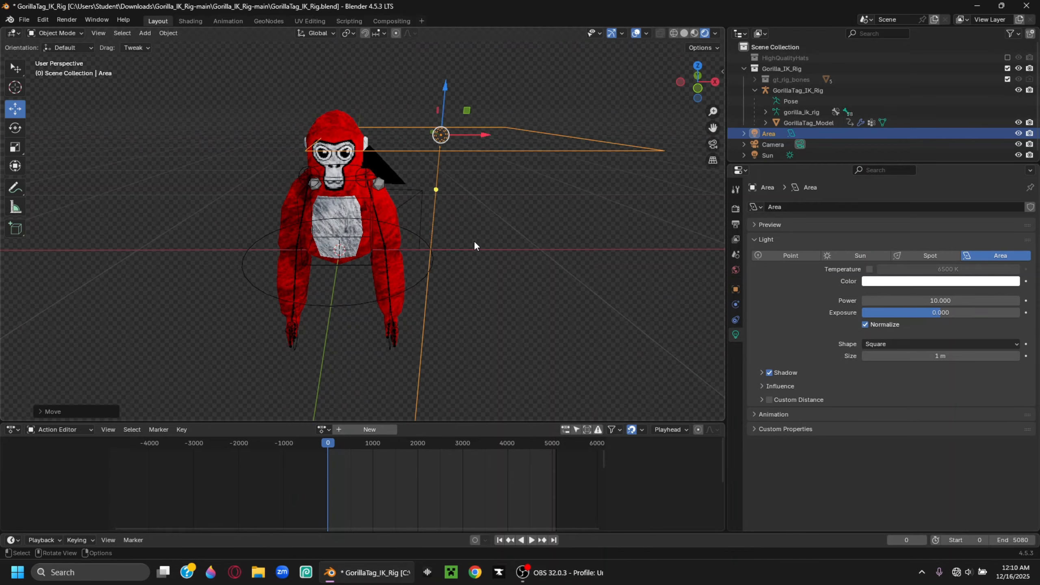
middle_drag(474, 240, 435, 252)
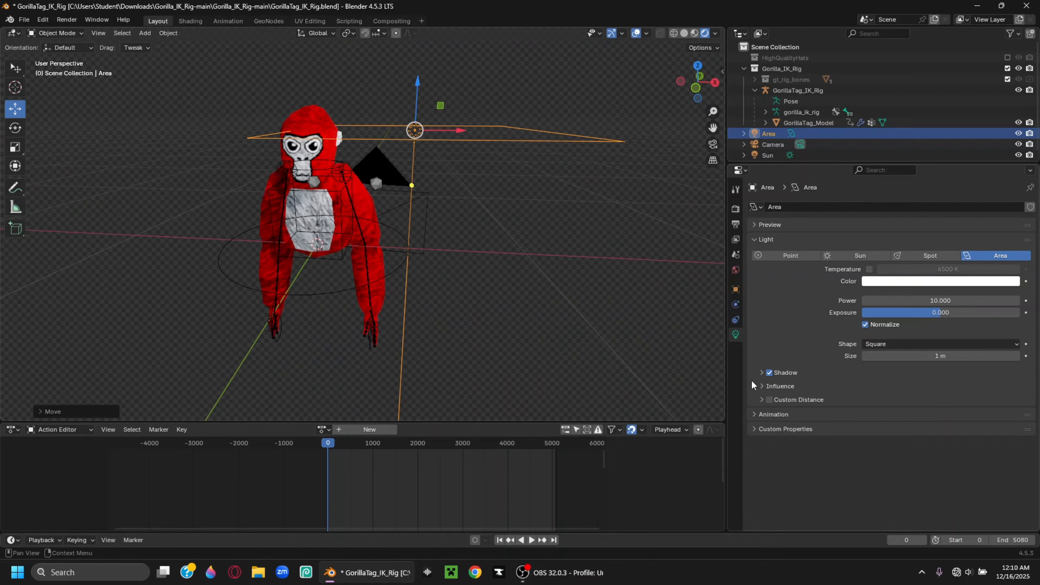
middle_drag(632, 335, 605, 338)
Make the area light a Disk sized 0.835 m and tilt it to aim at the gorilla's head
click(889, 342)
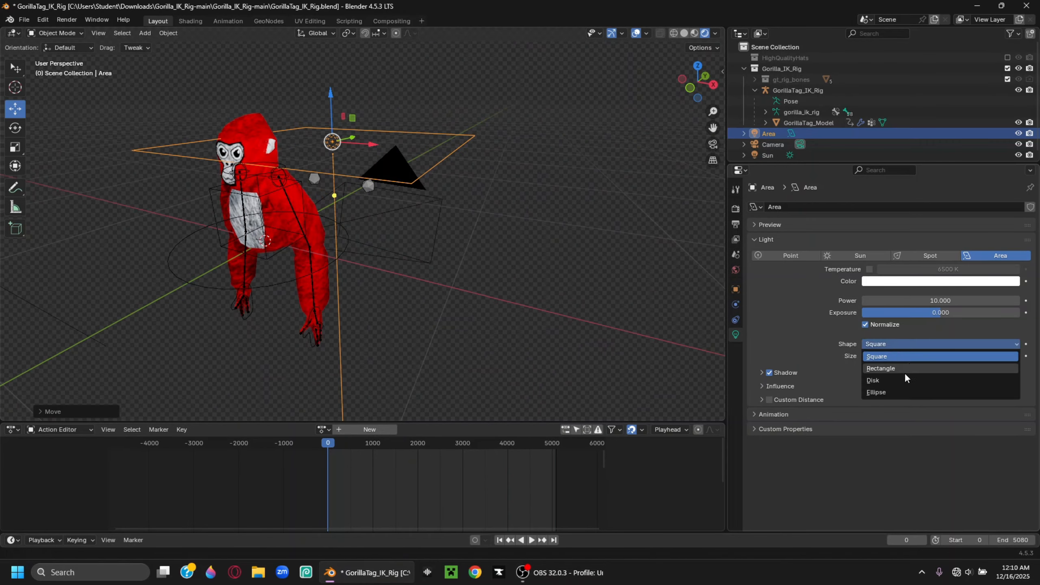
click(889, 381)
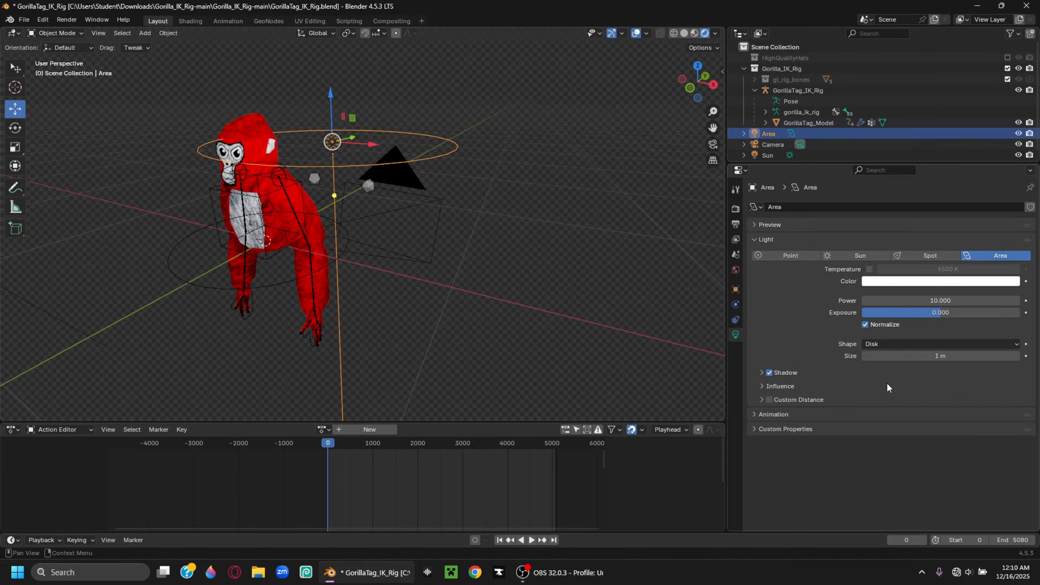
middle_drag(557, 263, 510, 232)
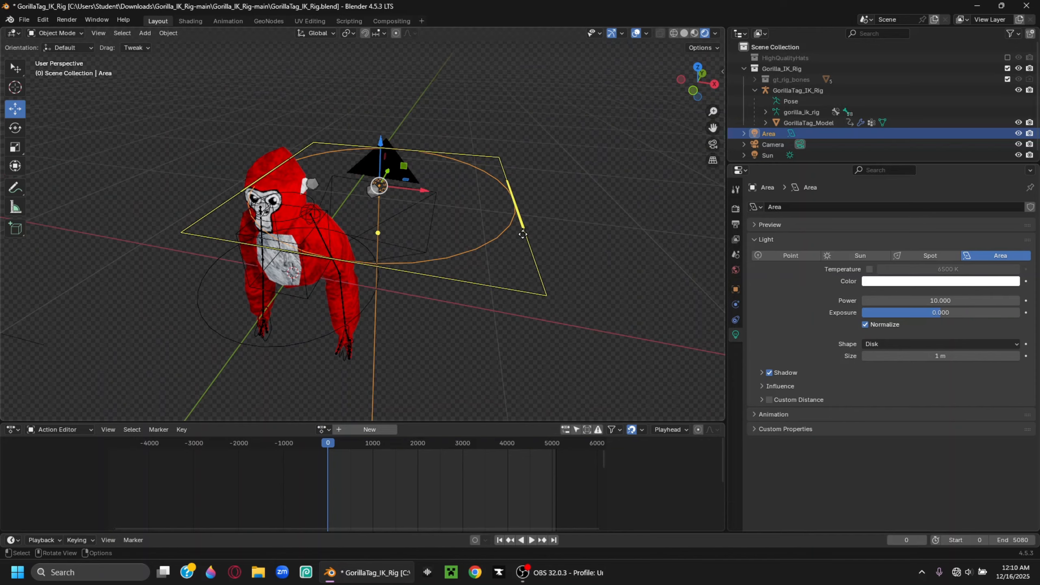
drag(519, 231, 500, 230)
mouse_move(500, 231)
middle_down()
mouse_move(377, 288)
mouse_move(404, 229)
mouse_move(517, 229)
middle_up()
drag(500, 180, 467, 313)
middle_drag(467, 287, 383, 284)
drag(418, 130, 405, 139)
middle_drag(405, 183, 413, 199)
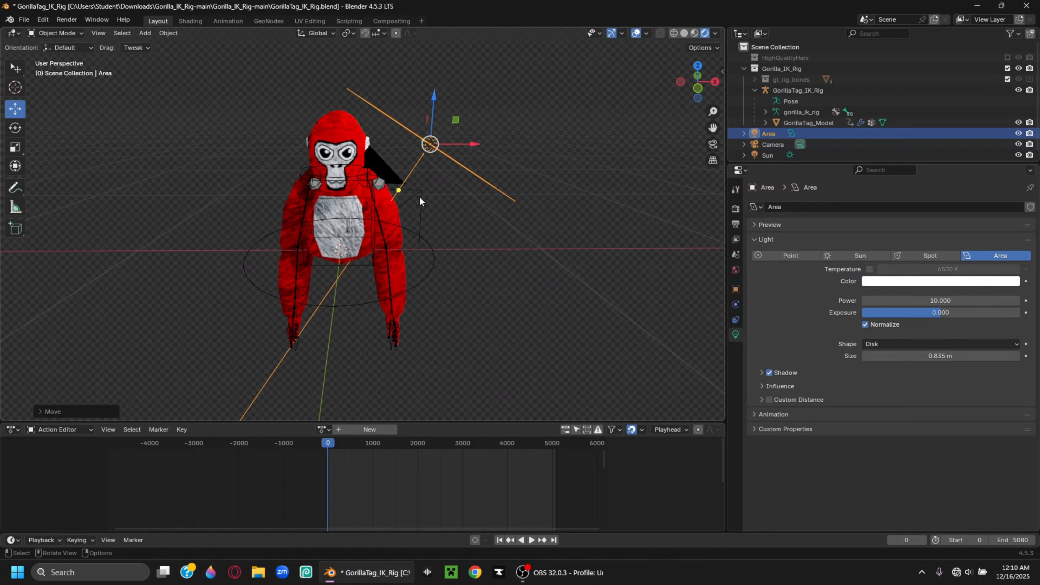
Copy and paste the area light, moving the copy along X to the gorilla's other side
key(ctrl+c)
key(ctrl+v)
key(g)
key(x)
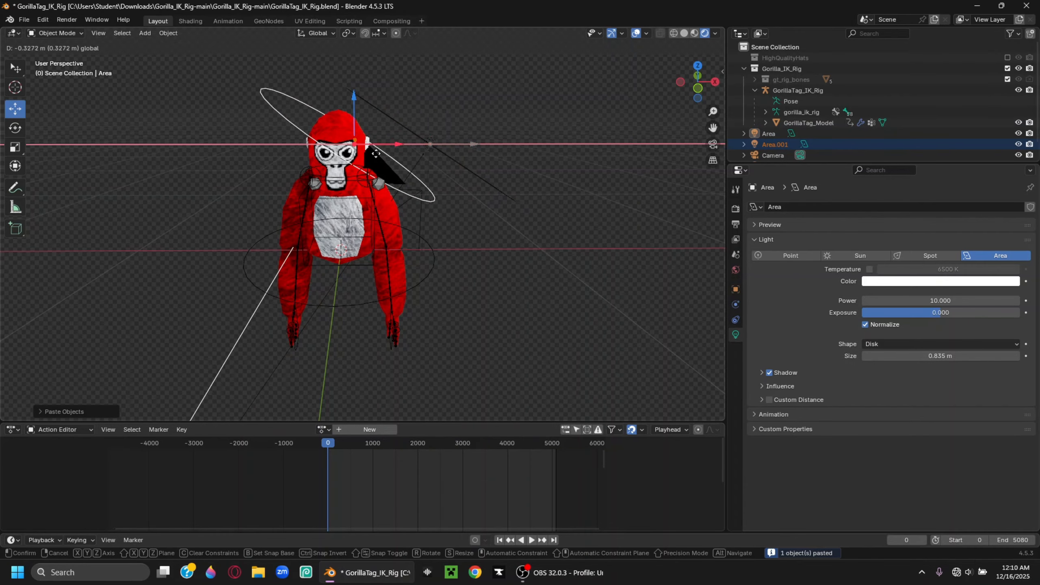
drag(309, 160, 284, 163)
middle_drag(284, 162, 187, 162)
click(265, 154)
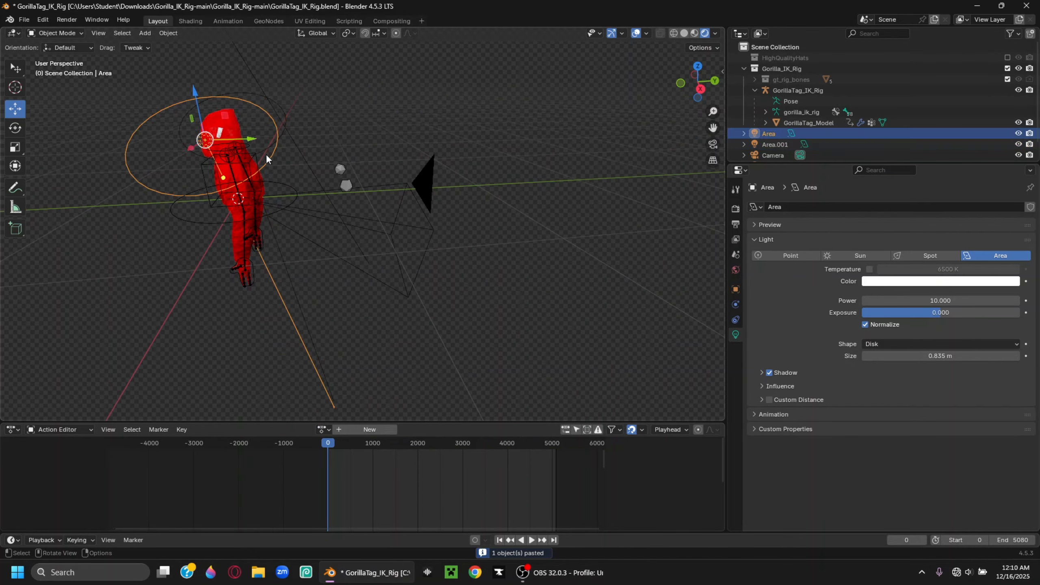
middle_drag(264, 174, 275, 118)
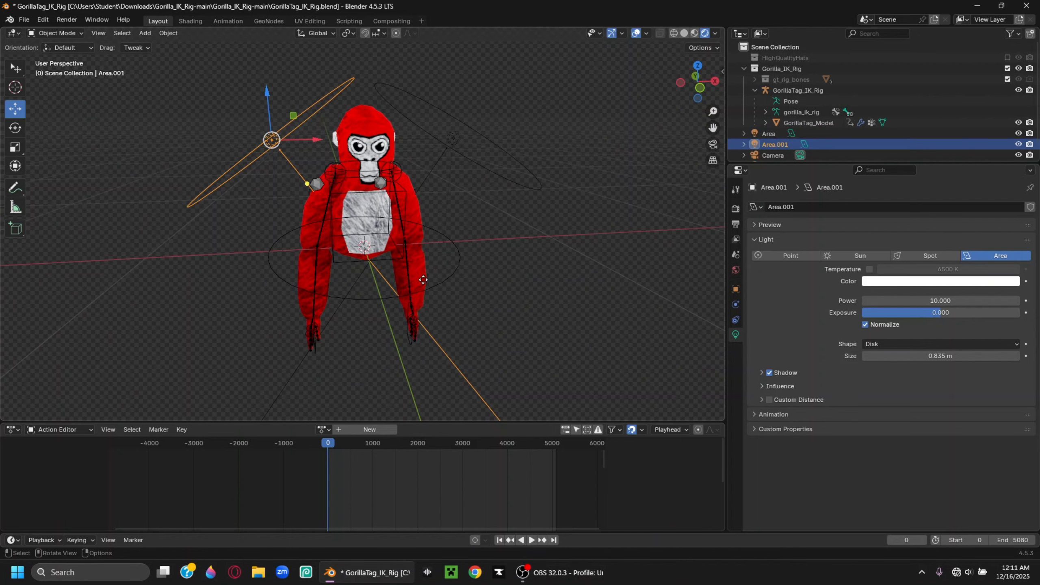
Add a third area light, Area.002, and move it along Y and upward
click(149, 32)
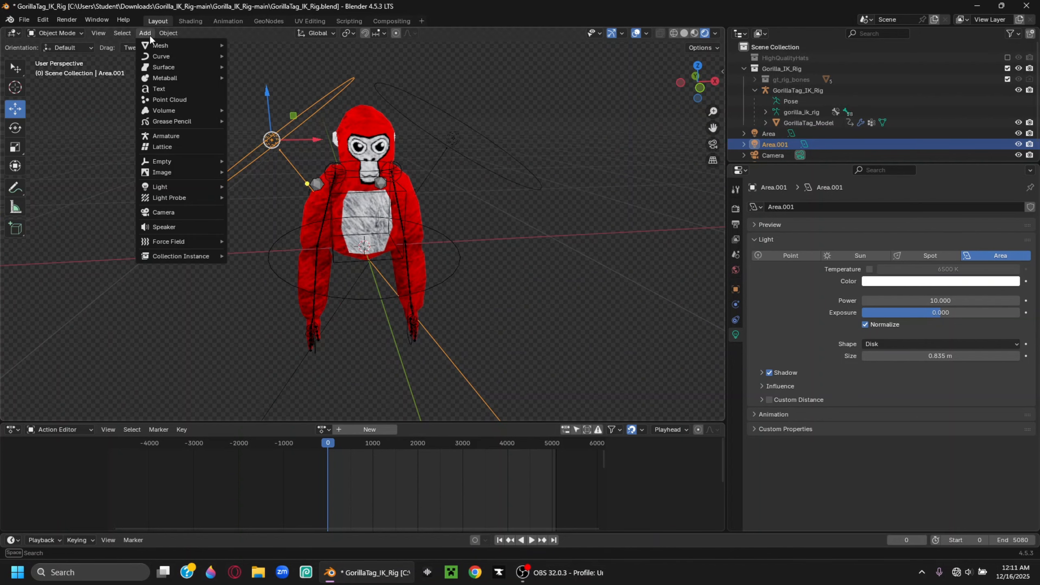
mouse_move(159, 189)
click(245, 222)
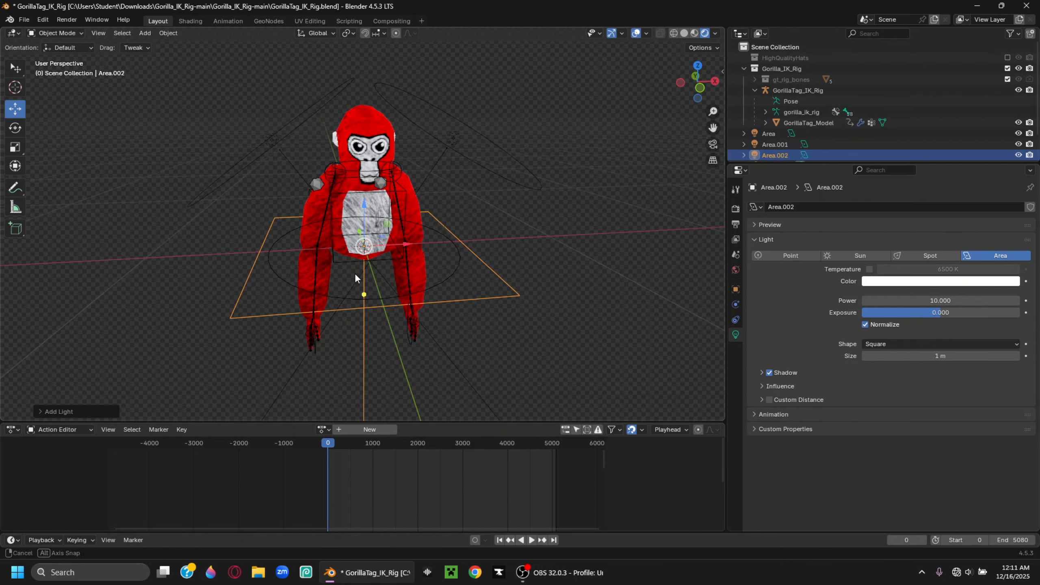
middle_drag(355, 273, 419, 270)
drag(455, 218, 521, 230)
drag(564, 204, 568, 182)
middle_drag(581, 216, 491, 209)
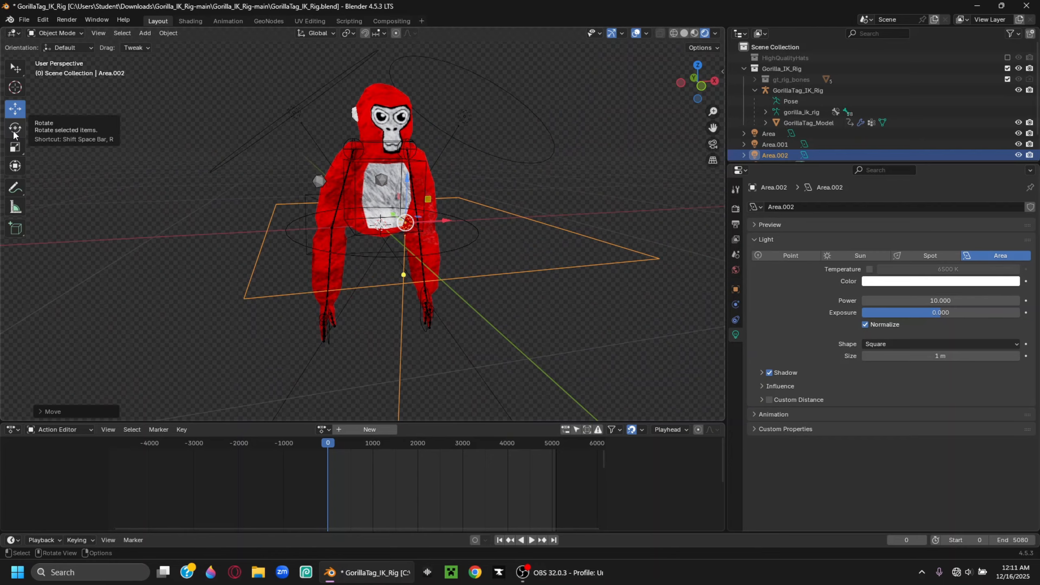
Rotate Area.002 upright around the X axis and shift it into position
click(15, 131)
middle_drag(202, 157, 319, 241)
drag(320, 241, 279, 257)
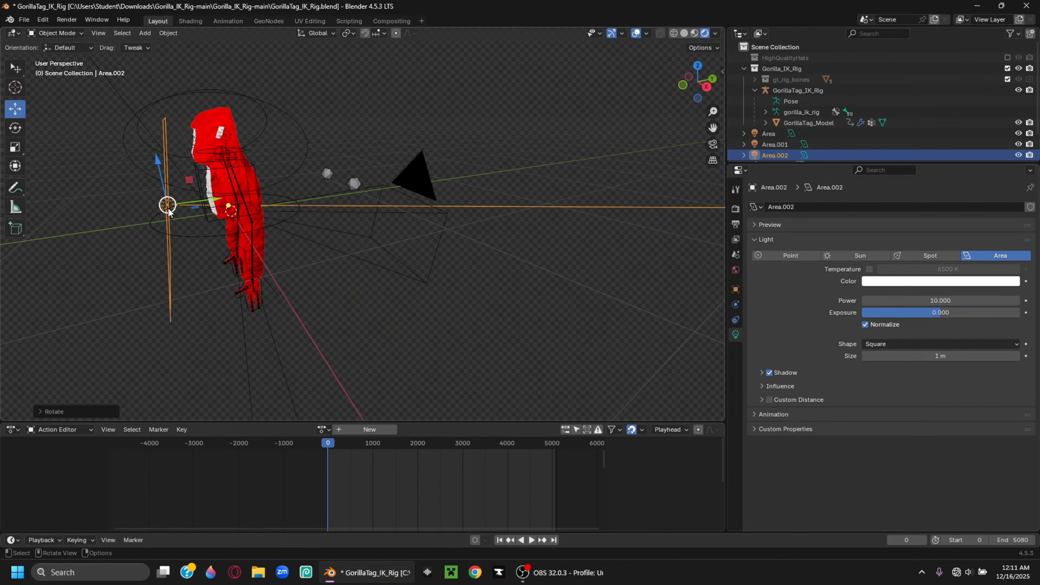
drag(167, 205, 144, 199)
middle_drag(144, 200, 233, 201)
drag(342, 205, 386, 191)
Stretch Area.002 wide along X with the Scale tool, then deselect it
click(15, 146)
click(524, 232)
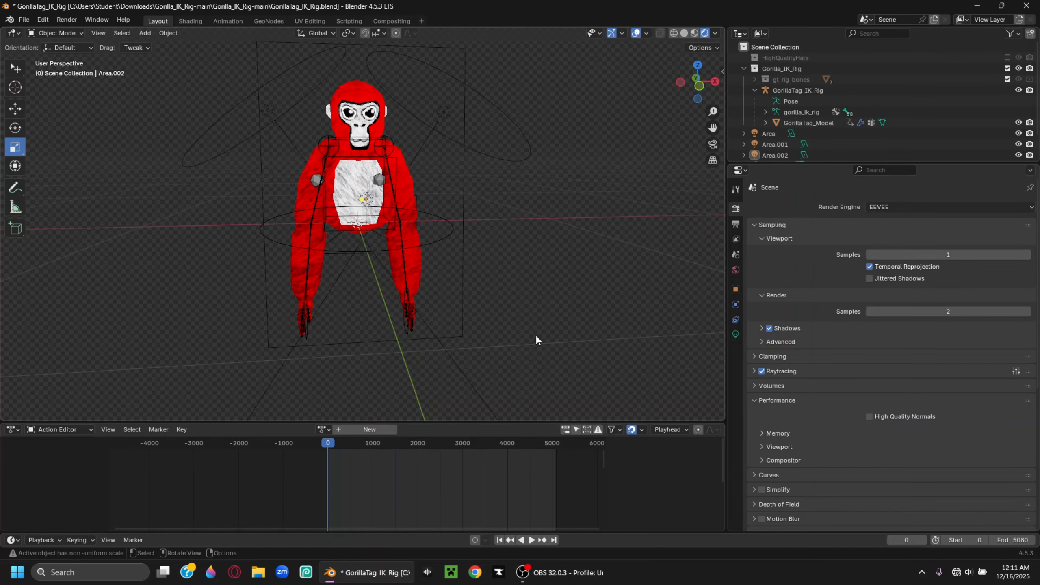
middle_drag(536, 335, 532, 336)
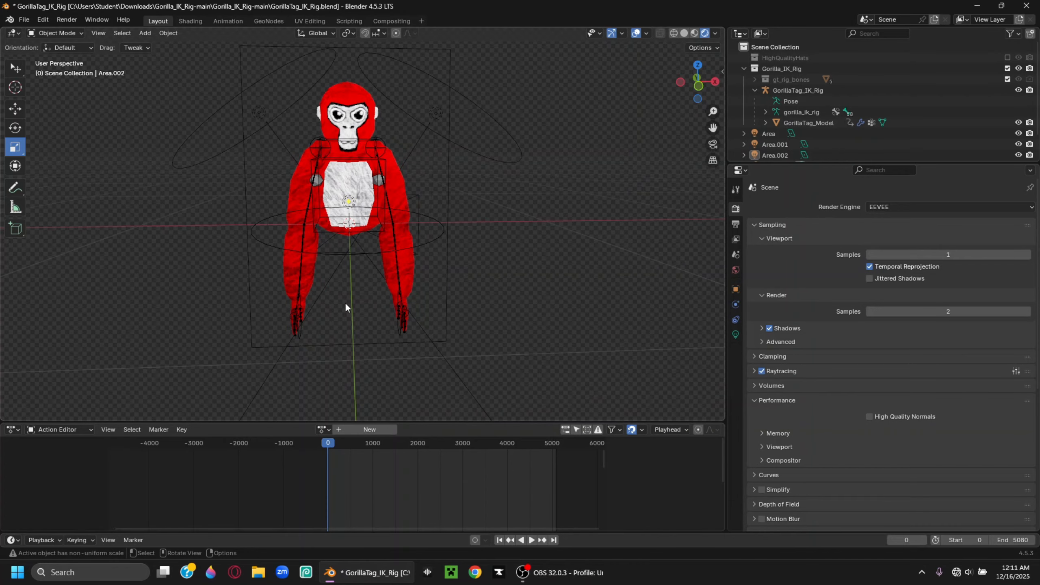
middle_drag(388, 256, 392, 246)
Feed an Image Texture with angry_gtag_face.webp into the gorilla material's FaceTexture
click(333, 179)
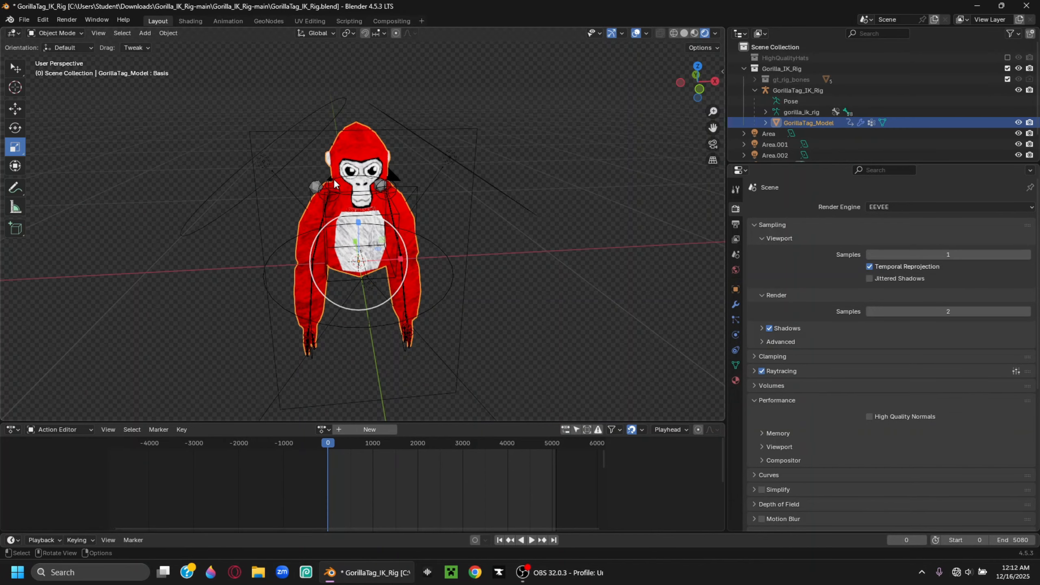
click(736, 379)
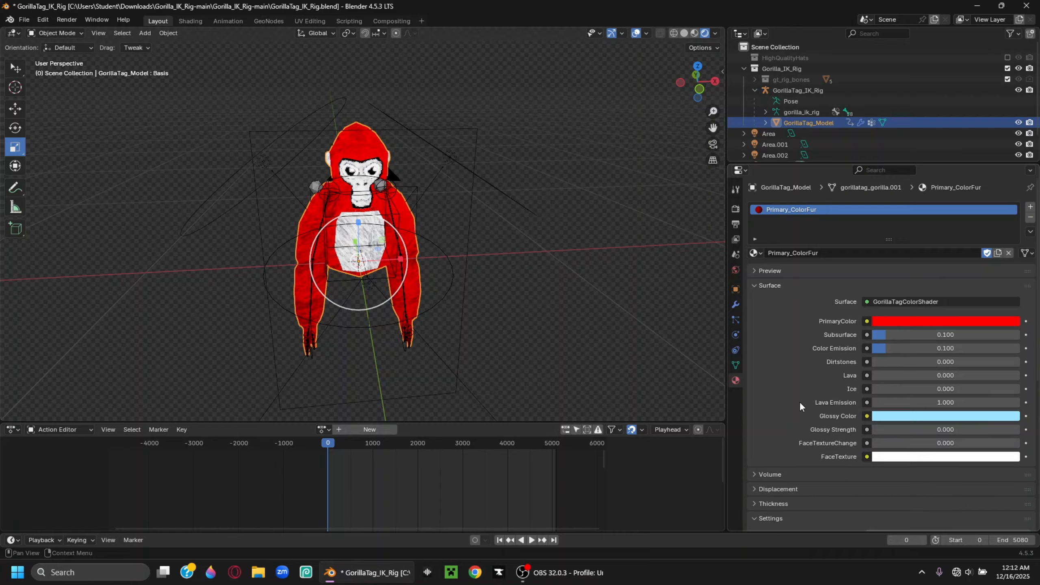
click(862, 453)
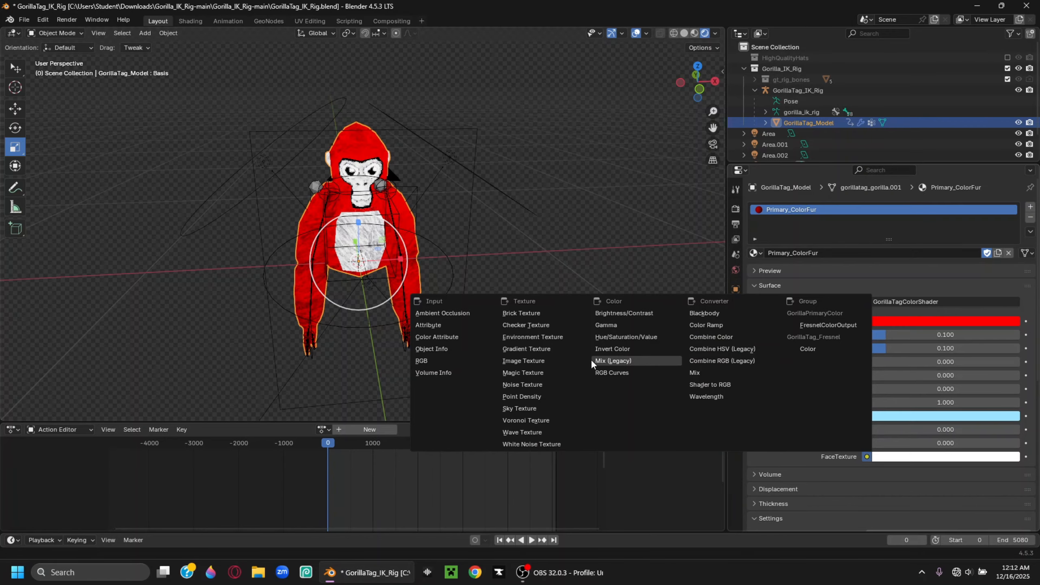
click(553, 357)
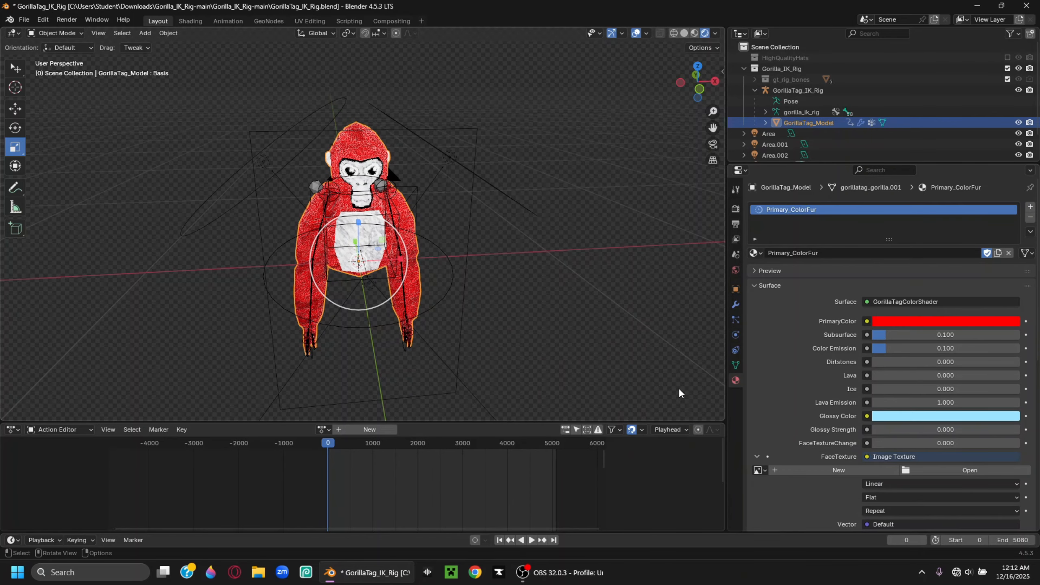
click(922, 470)
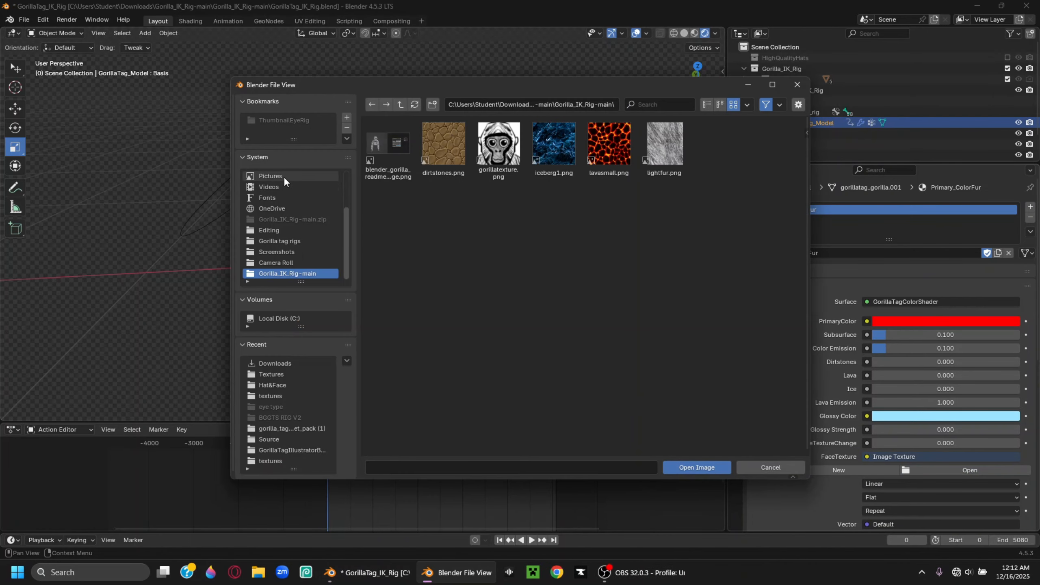
scroll(294, 204, up, 3)
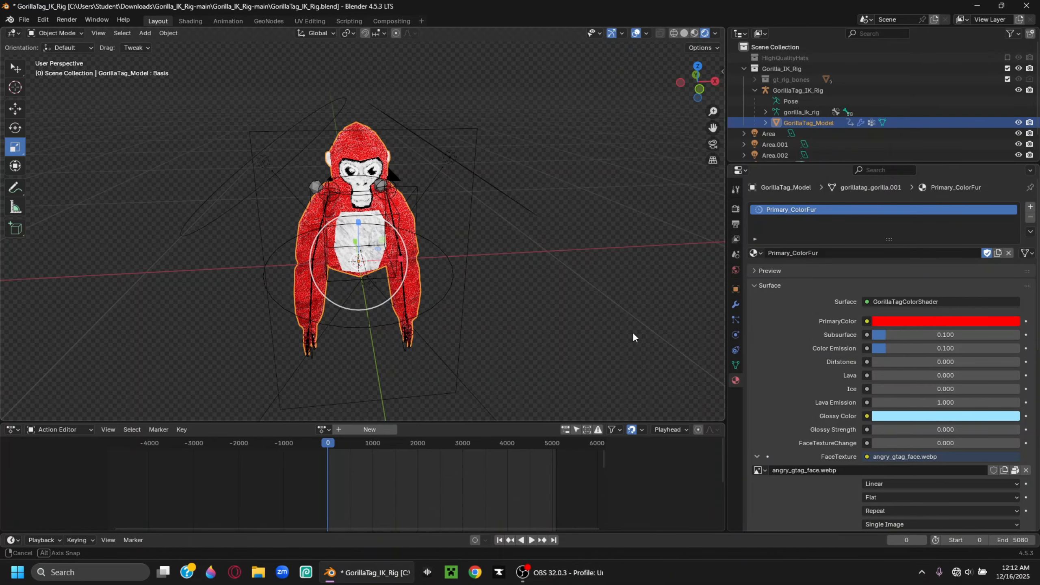
middle_drag(906, 483, 180, 91)
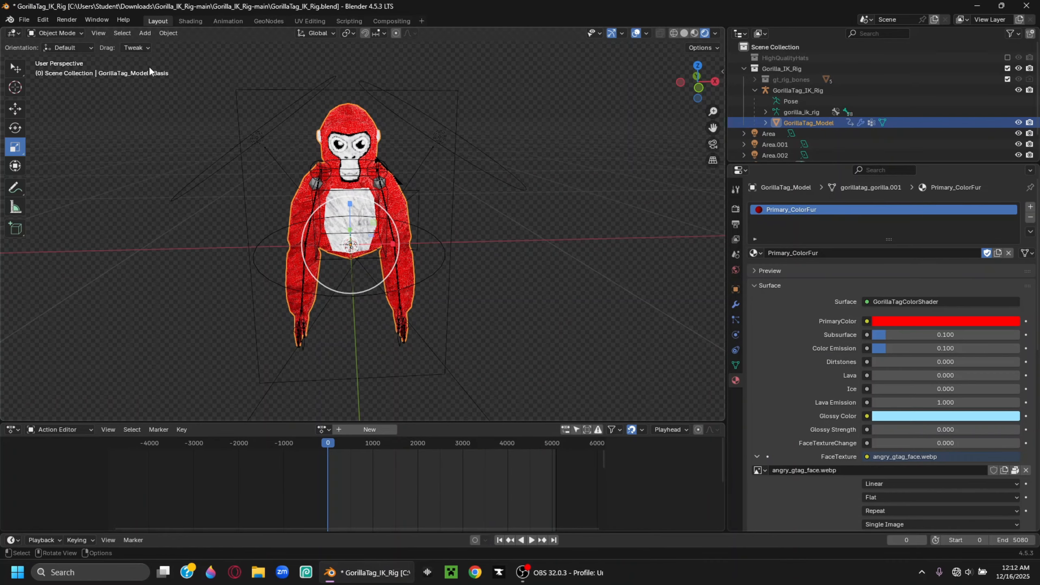
Set the face image to Closest interpolation and FaceTextureChange to 1.000, then deselect the model
click(910, 485)
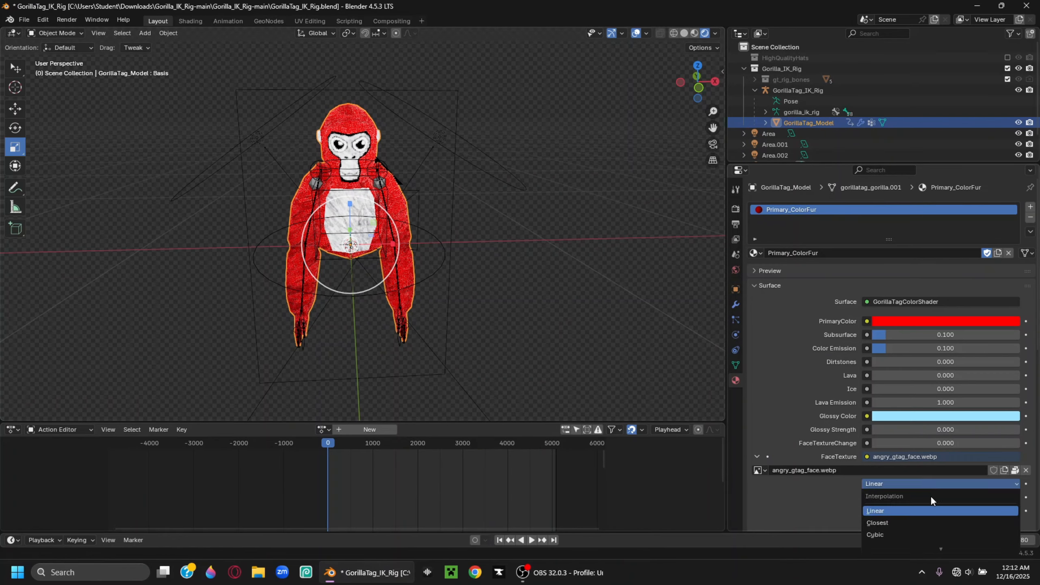
click(888, 525)
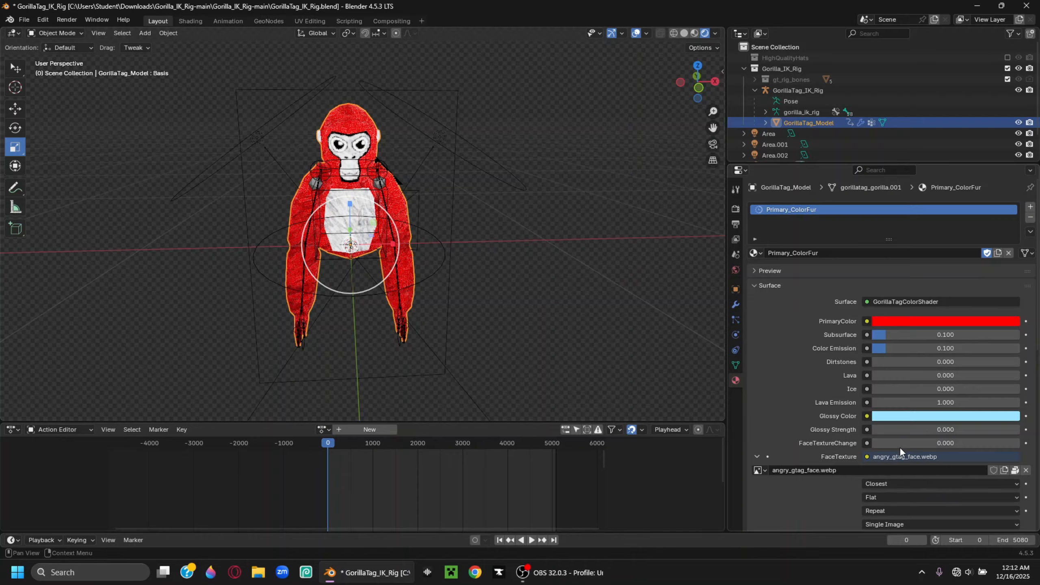
drag(899, 444, 1015, 445)
middle_drag(479, 263, 481, 281)
scroll(481, 282, up, 4)
scroll(486, 282, down, 4)
click(577, 197)
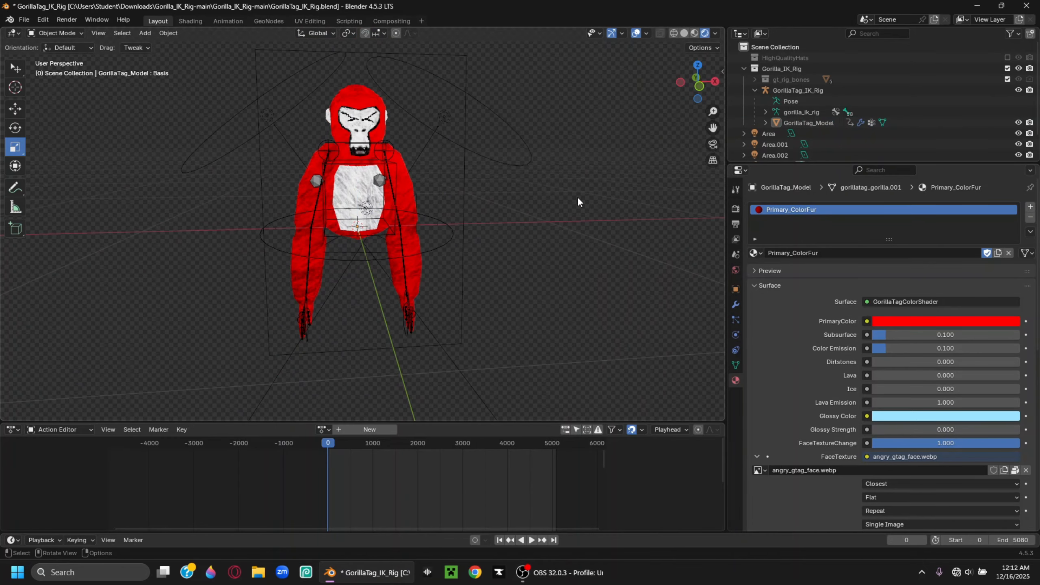
scroll(615, 221, down, 5)
click(145, 33)
Add a plane and scale it up into a wide ground
mouse_move(156, 45)
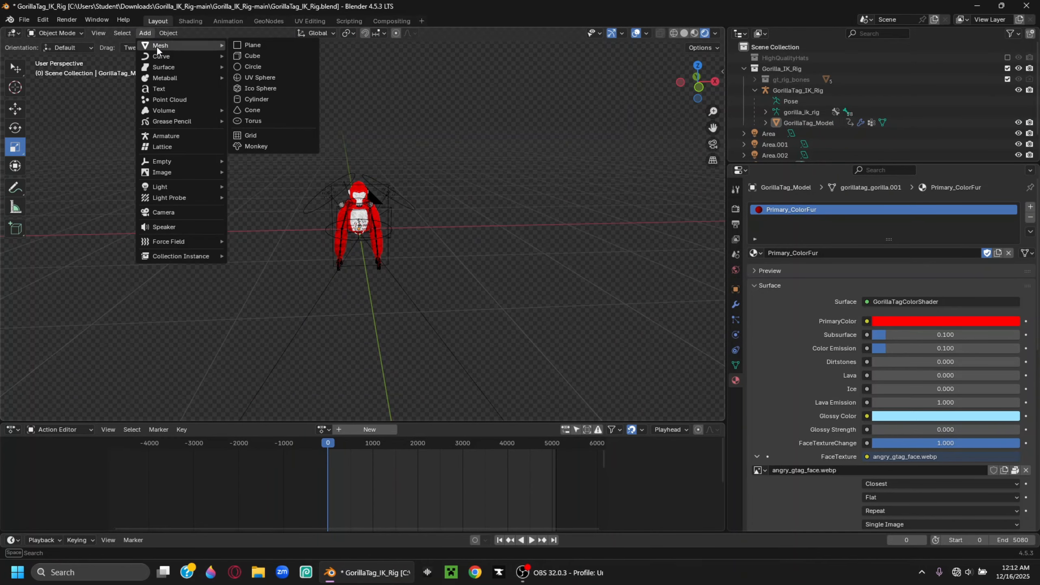
click(242, 44)
drag(376, 270, 241, 164)
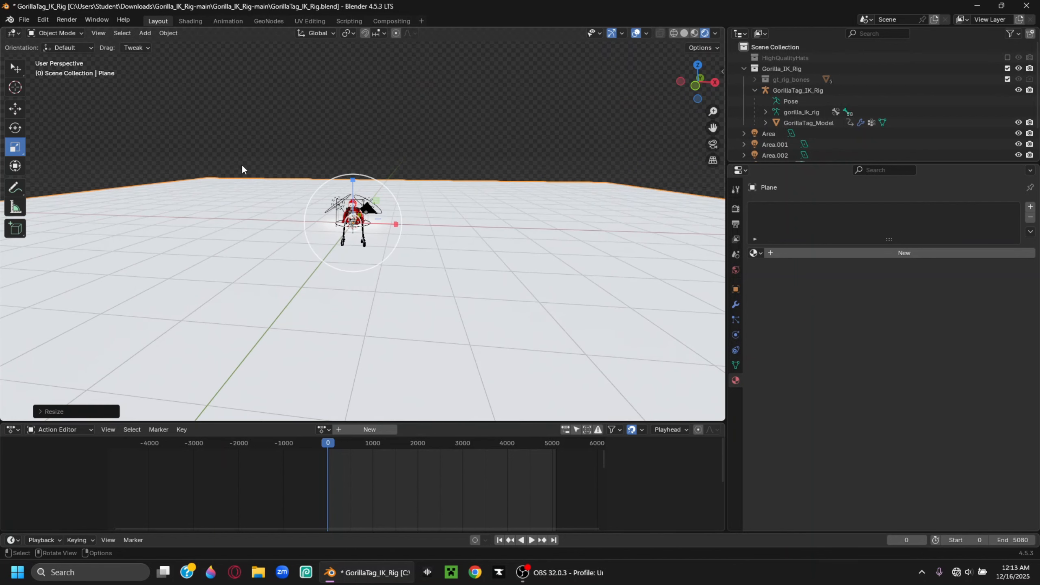
Give the plane a new material with gorilla tag grass.png as Base Color, Closest filtering
click(800, 254)
click(866, 322)
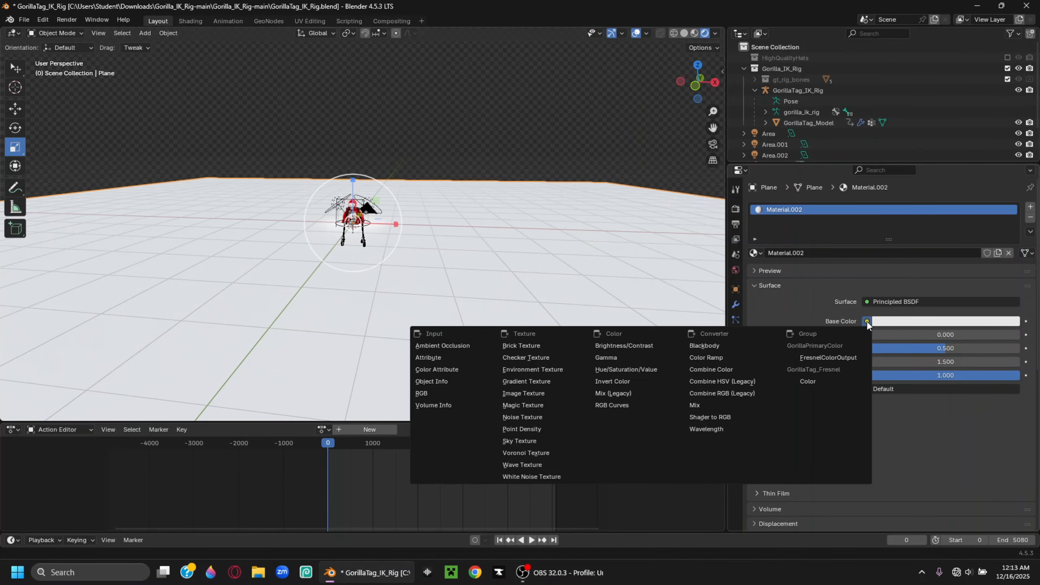
click(532, 372)
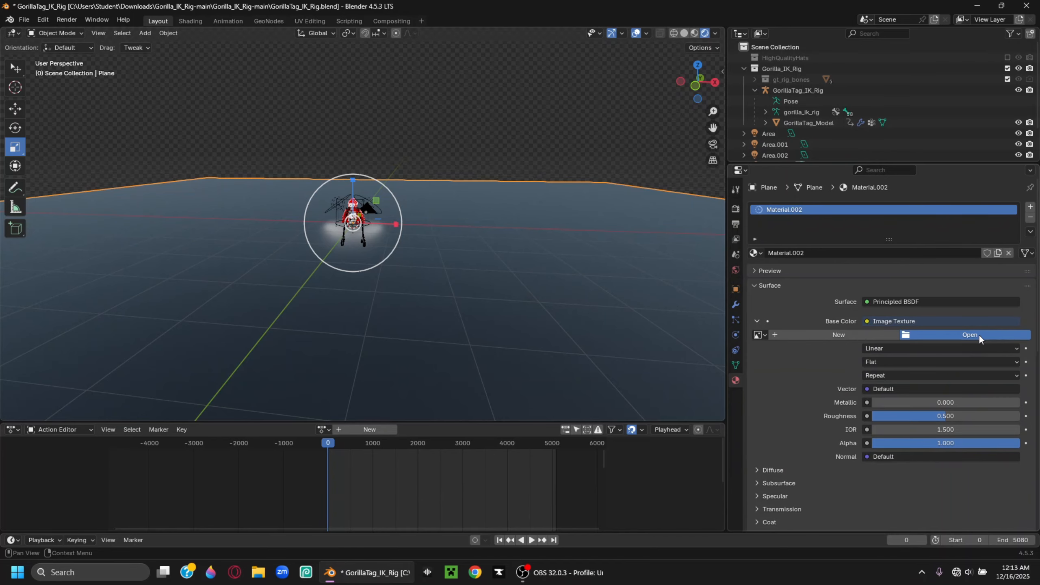
click(983, 339)
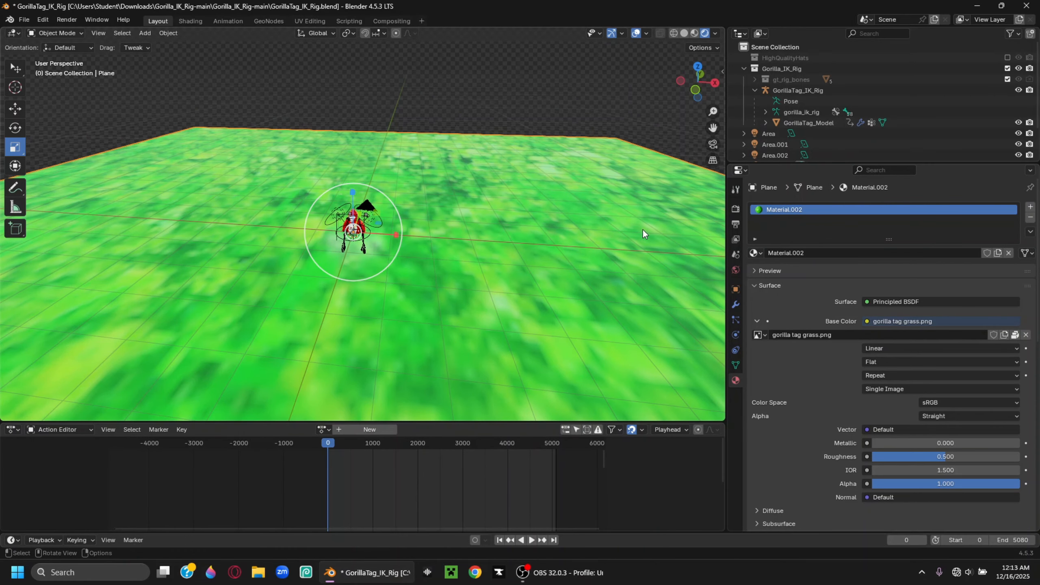
click(901, 348)
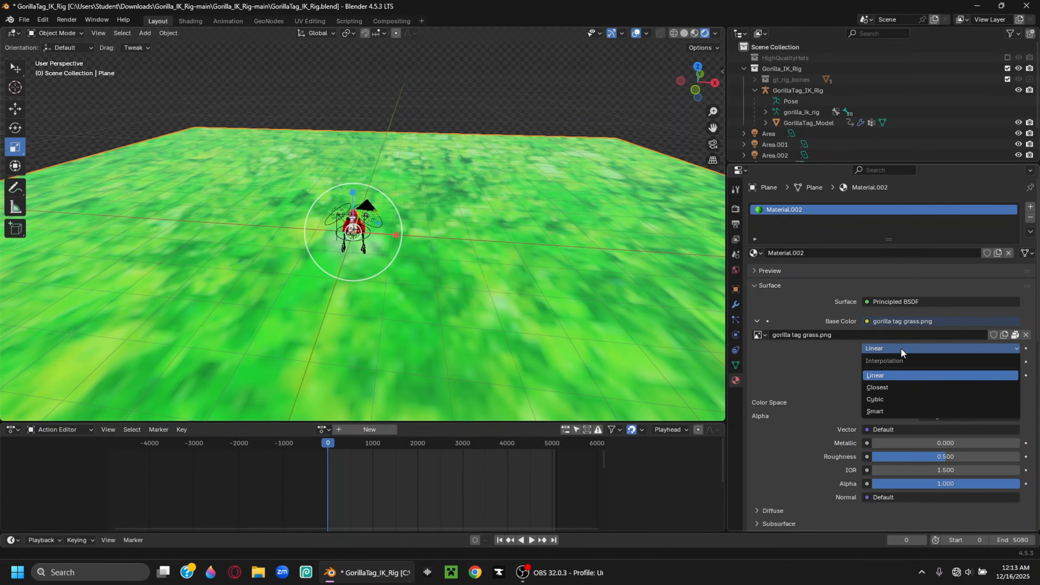
click(921, 390)
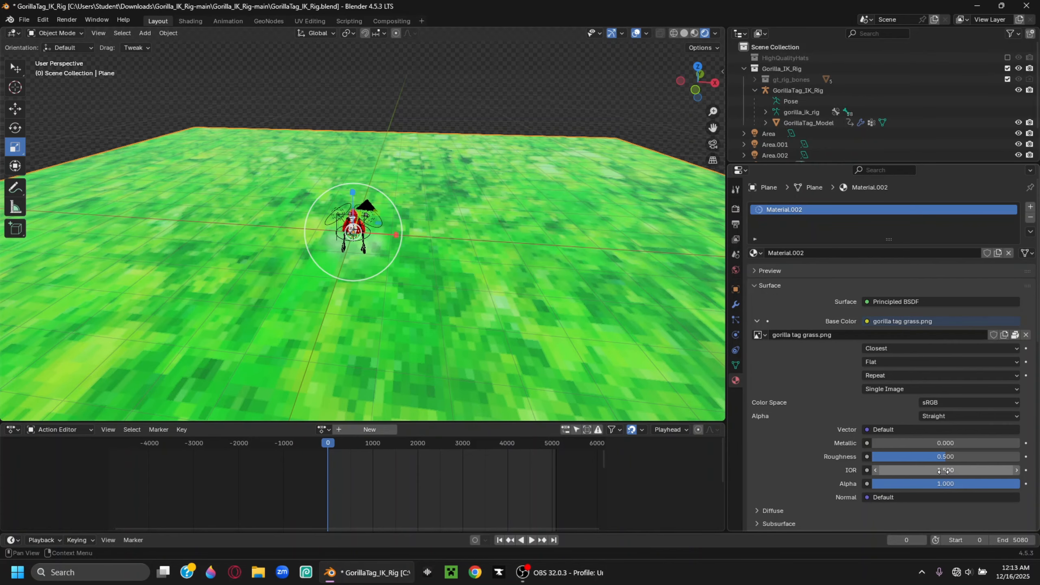
Set the ground material's IOR and Roughness to 1.000, then go to UV Editing
drag(950, 470, 886, 469)
drag(946, 456, 1020, 456)
click(310, 20)
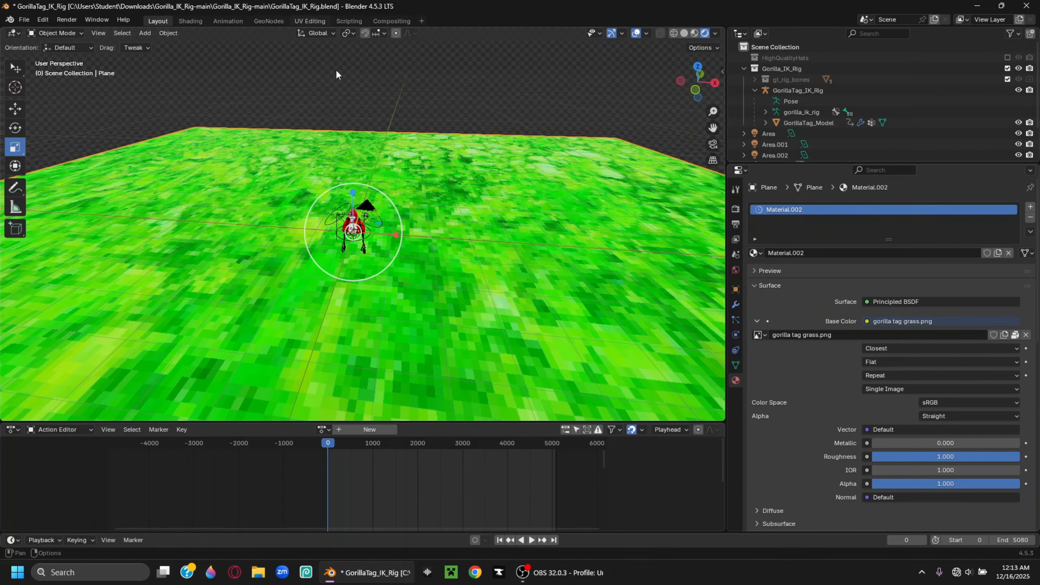
Show gorilla tag grass.png in an enlarged UV editor and scale the plane's whole UV island up
scroll(284, 253, down, 6)
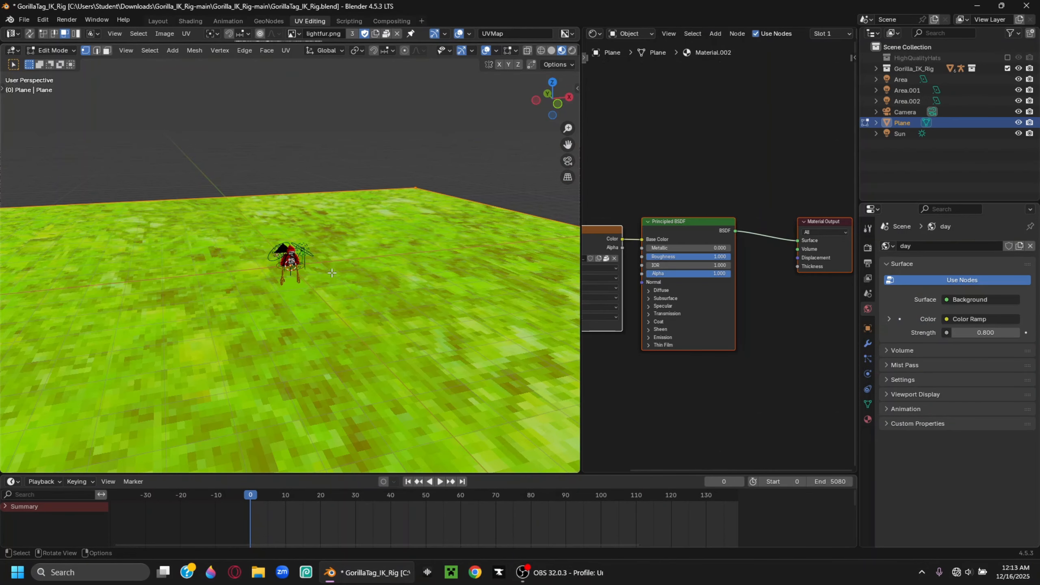
drag(201, 43, 200, 324)
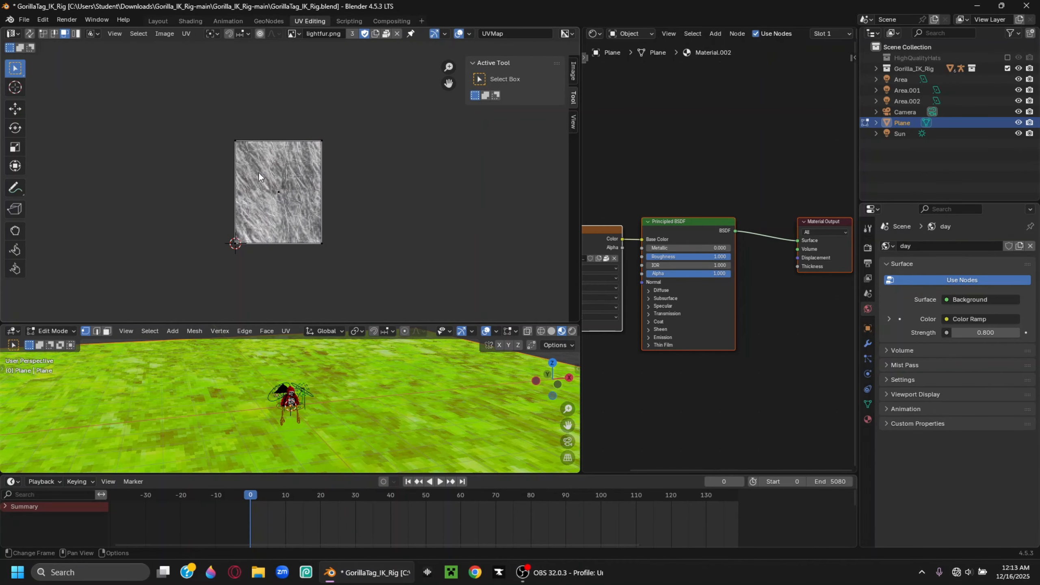
click(294, 35)
click(327, 72)
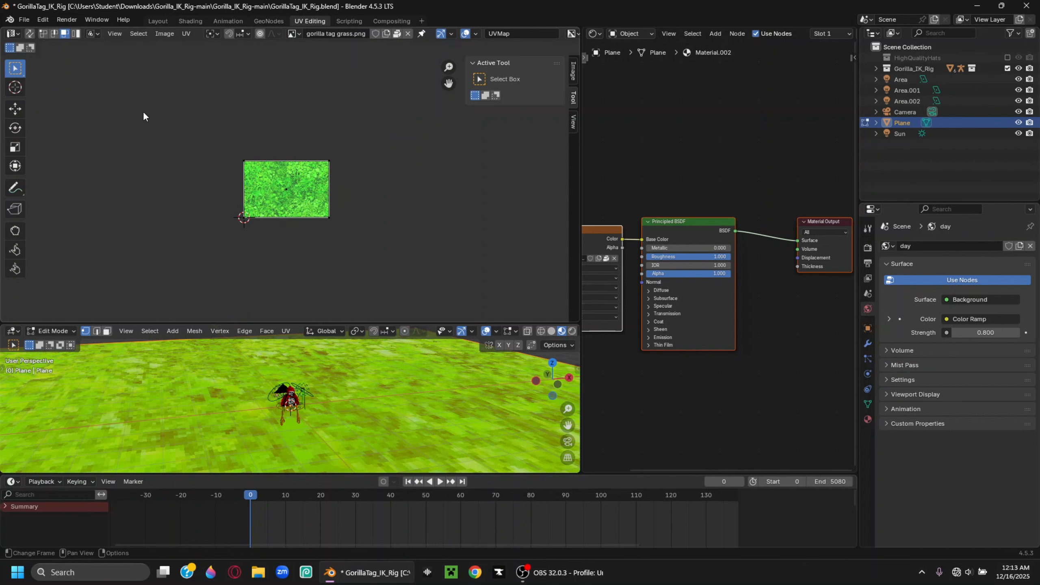
drag(148, 109, 374, 233)
click(15, 147)
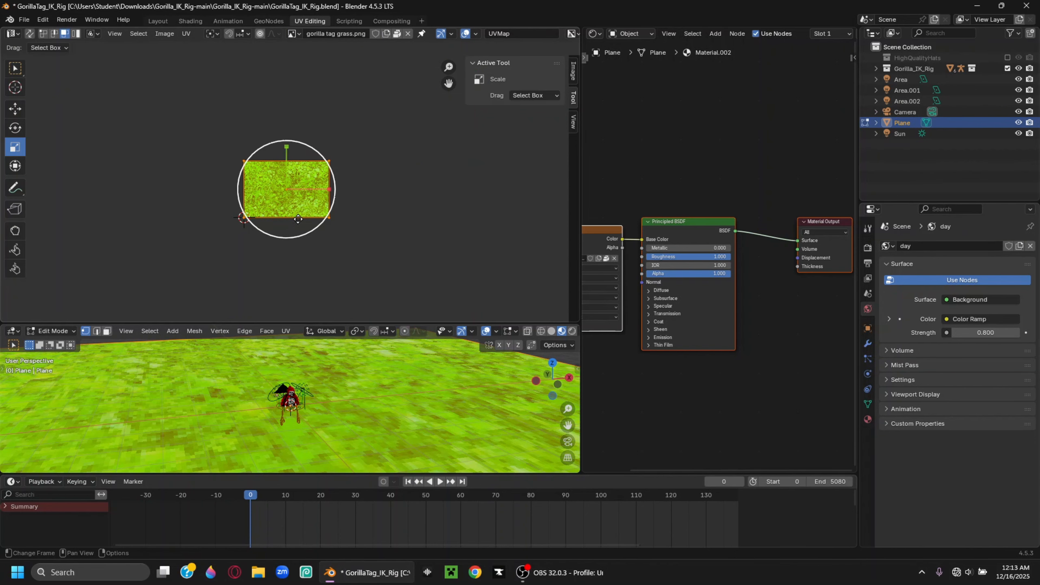
drag(297, 219, 328, 262)
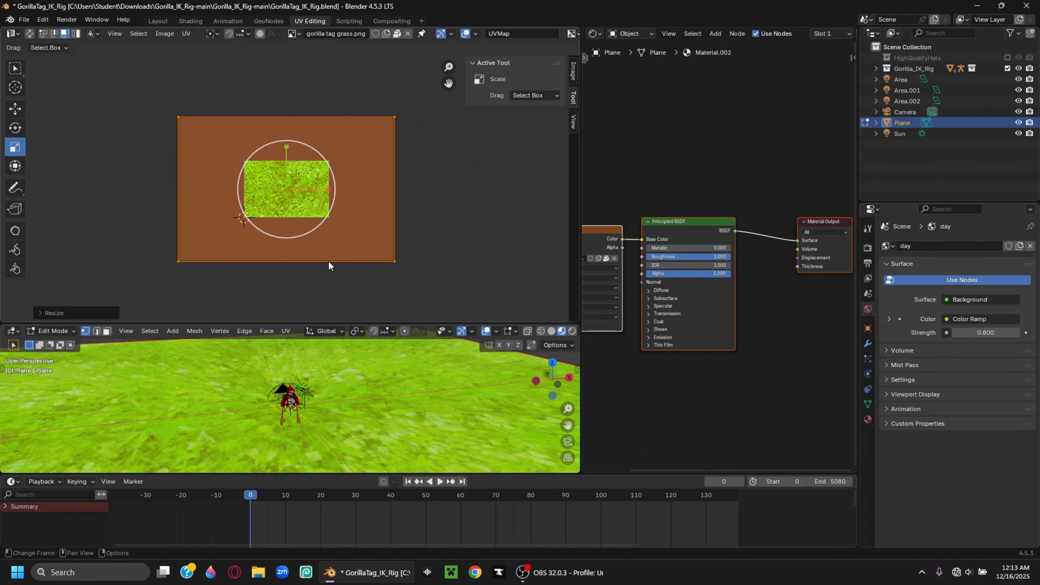
Back in Layout, orbit around the grass plane subdivided with 5 cuts
click(157, 21)
middle_drag(311, 204, 532, 255)
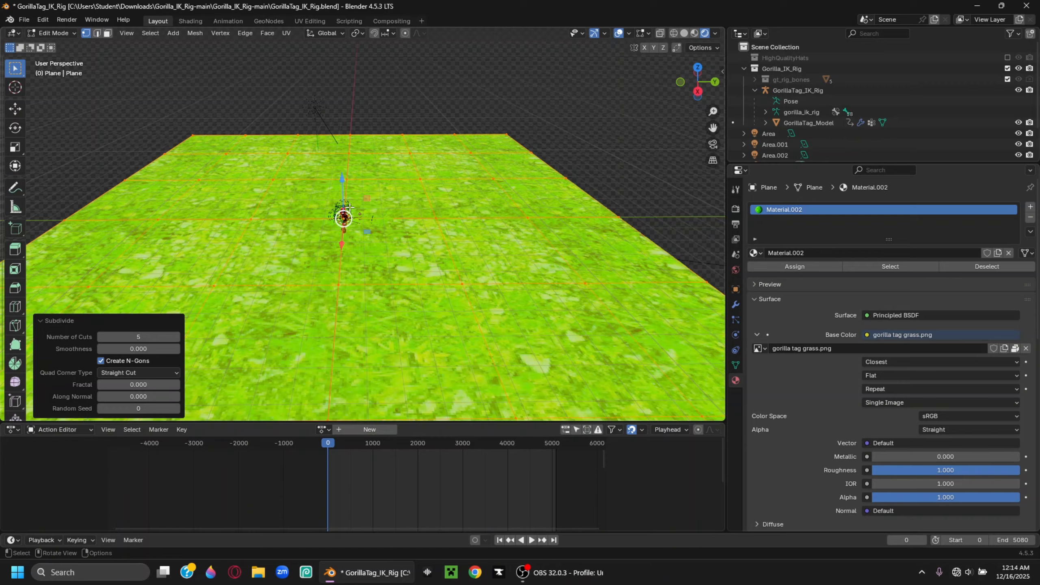
middle_drag(349, 207, 437, 207)
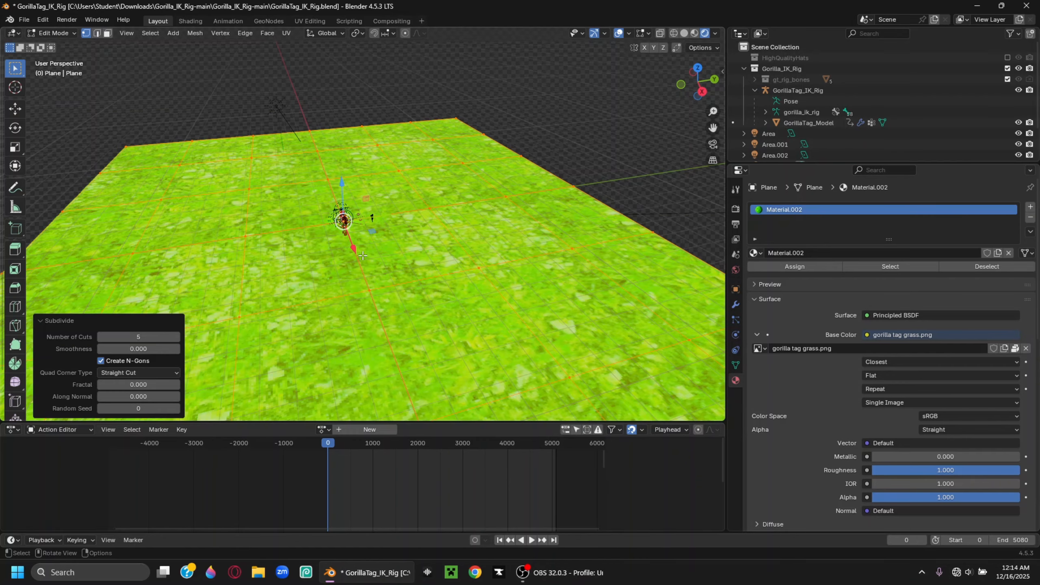
In Object Mode, walk the scene camera back so it frames the gorilla
middle_drag(403, 230, 508, 185)
middle_drag(446, 216, 476, 218)
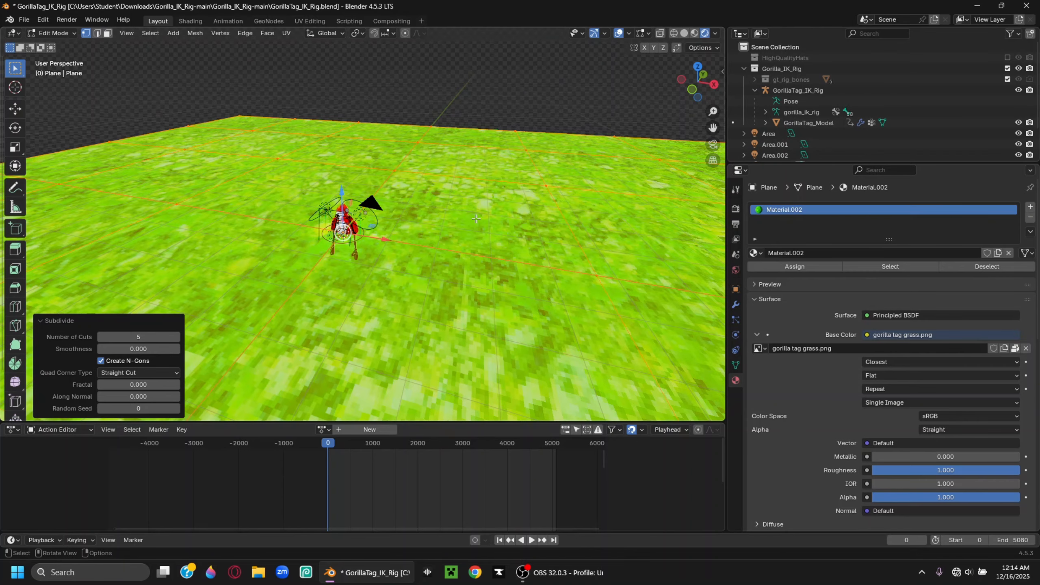
click(713, 144)
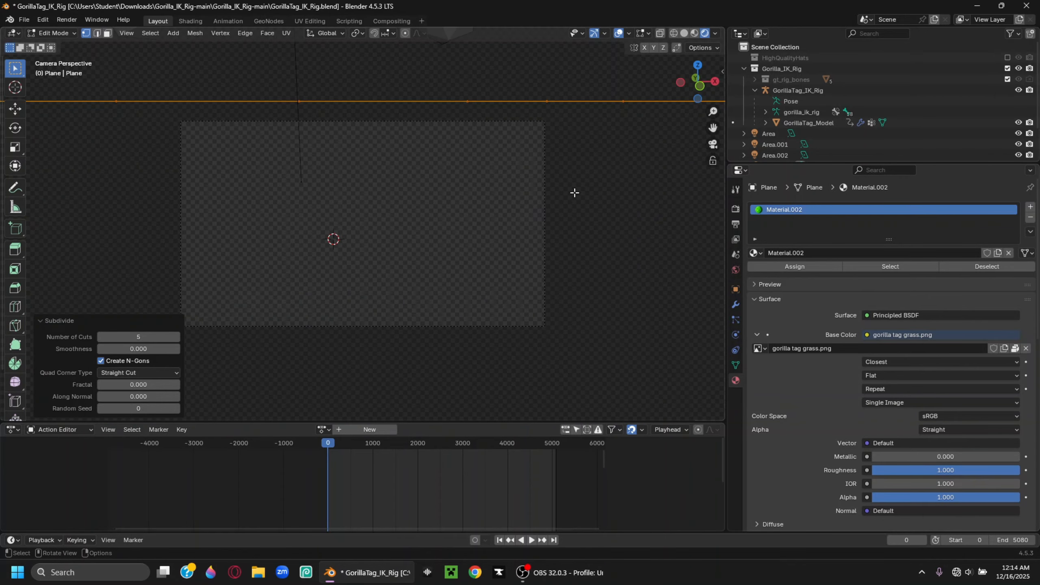
click(53, 33)
click(53, 47)
click(450, 238)
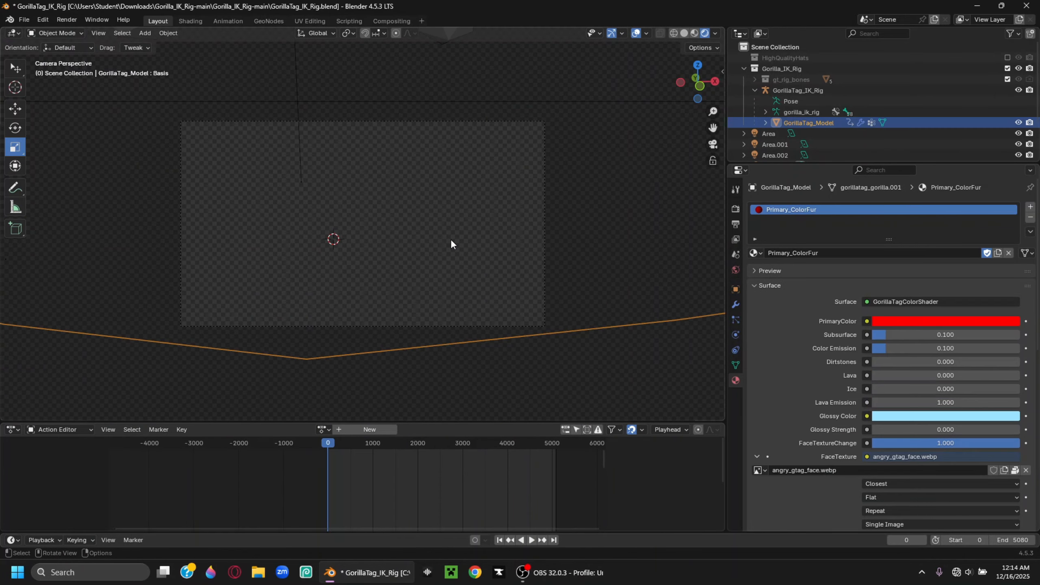
key(shift+grave)
key(s)
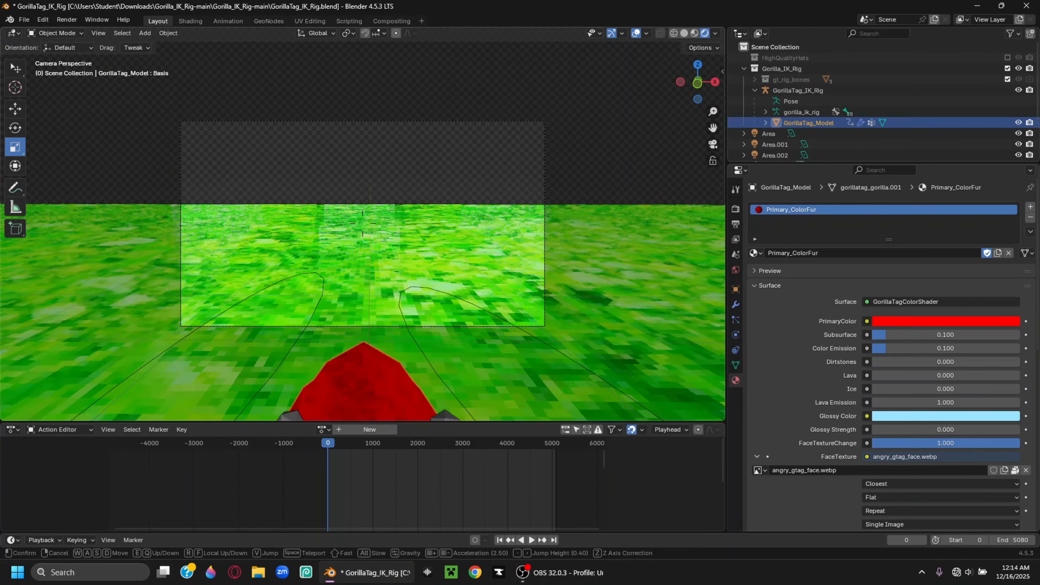
key(e)
click(540, 278)
Edit Plane.001 and raise a far-edge vertex into a hill on the horizon
click(539, 278)
key(Tab)
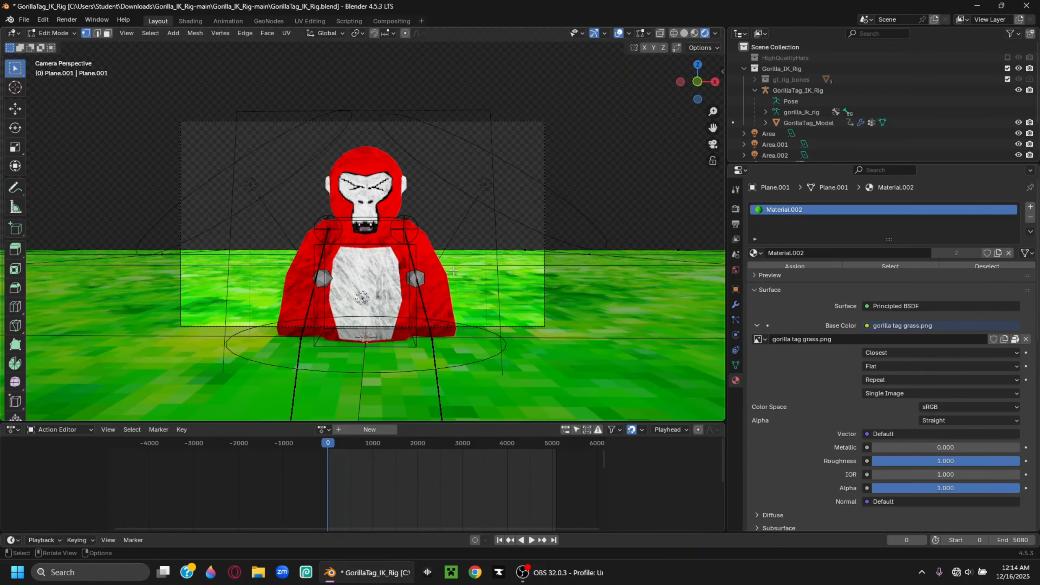
middle_drag(539, 279, 434, 293)
key(KP_0)
click(423, 241)
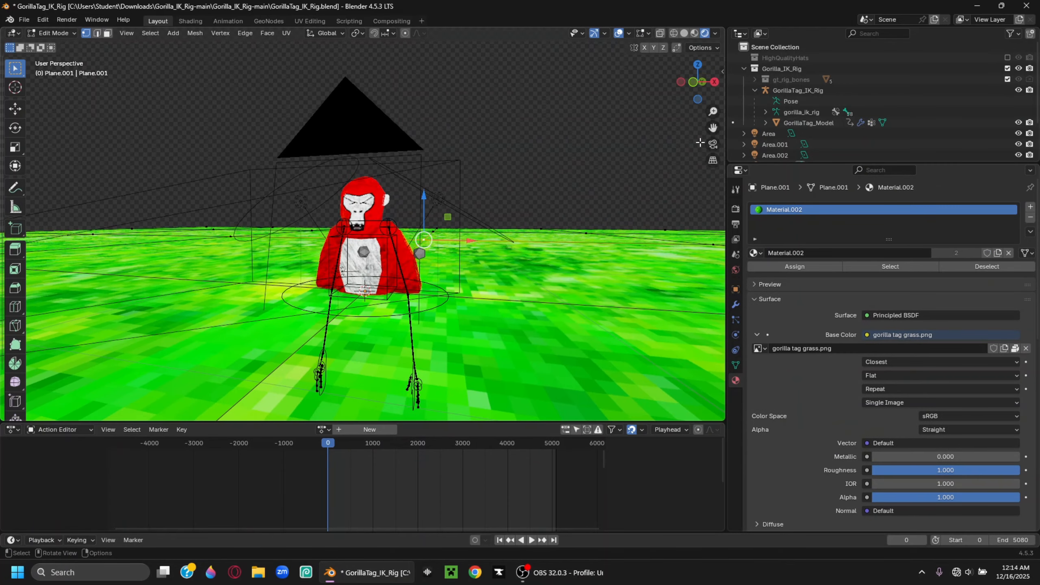
click(713, 145)
middle_drag(508, 229, 462, 251)
click(713, 146)
drag(378, 258, 382, 238)
Raise more left and right horizon vertices into hills
scroll(369, 242, down, 1)
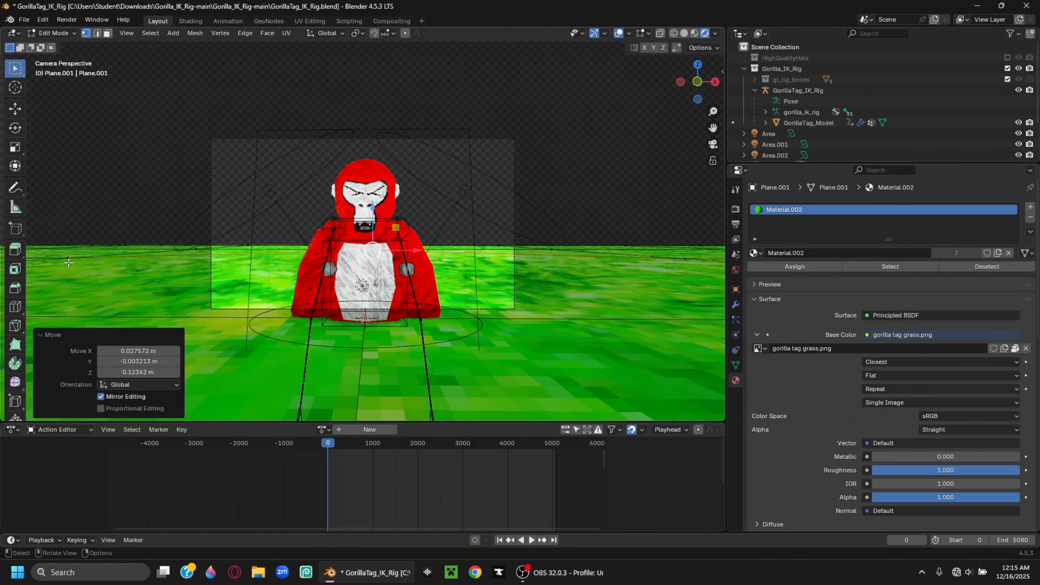
click(63, 249)
mouse_move(65, 247)
mouse_down()
mouse_move(66, 224)
mouse_move(63, 235)
mouse_up()
click(499, 245)
drag(499, 244, 495, 225)
scroll(495, 227, down, 1)
middle_drag(495, 229, 487, 248)
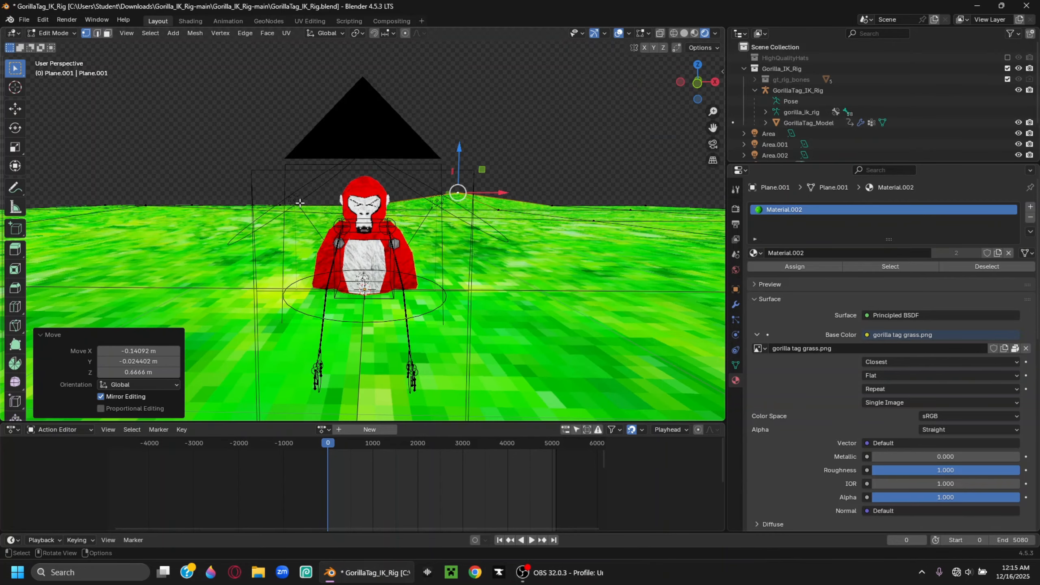
click(281, 202)
click(714, 145)
drag(267, 242, 267, 228)
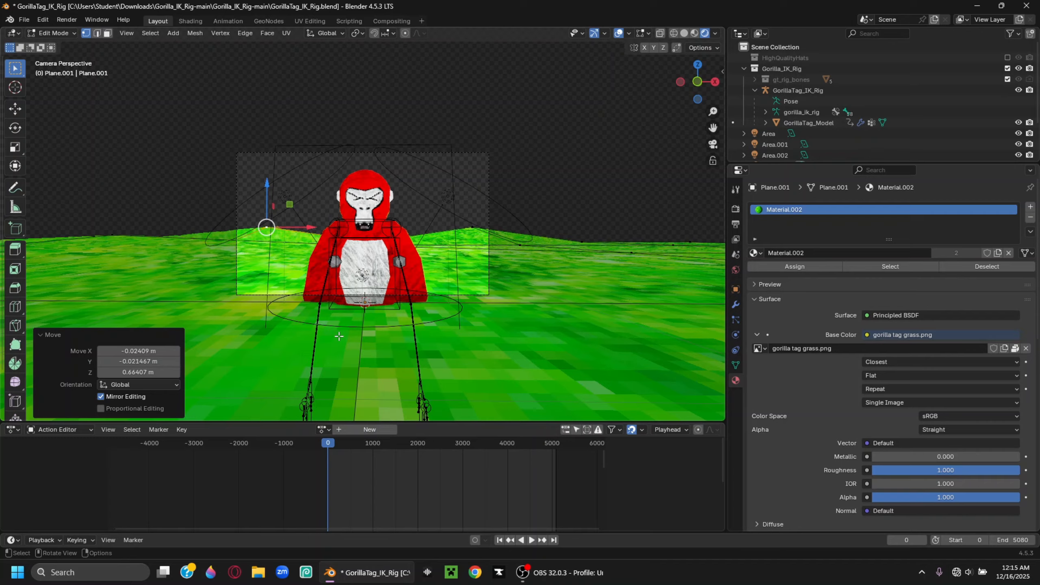
Return to Object Mode and apply Shade Auto Smooth to the ground
click(53, 33)
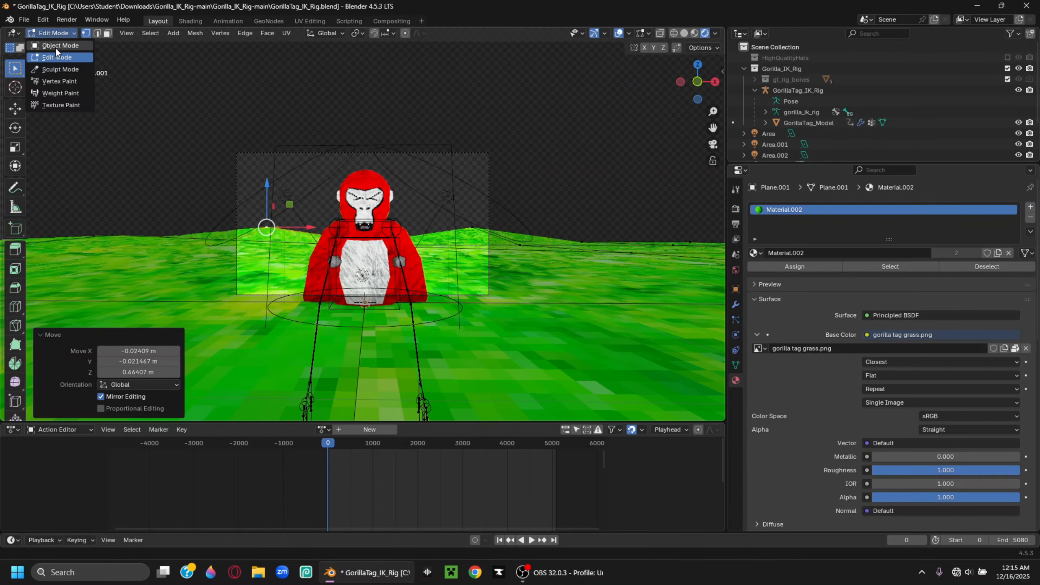
click(58, 40)
right_click(568, 359)
click(541, 345)
Add a Smooth by Angle modifier at 190° with Ignore Sharpness, then reshade the ground smooth, dropping it
click(887, 207)
click(888, 207)
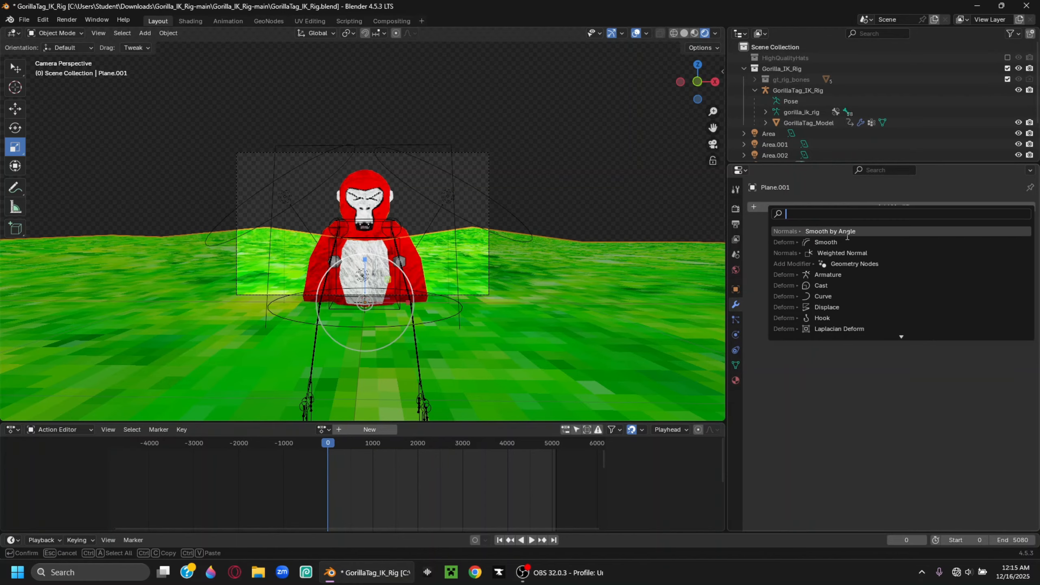
click(890, 231)
click(917, 241)
text(190)
key(Return)
click(864, 254)
right_click(594, 267)
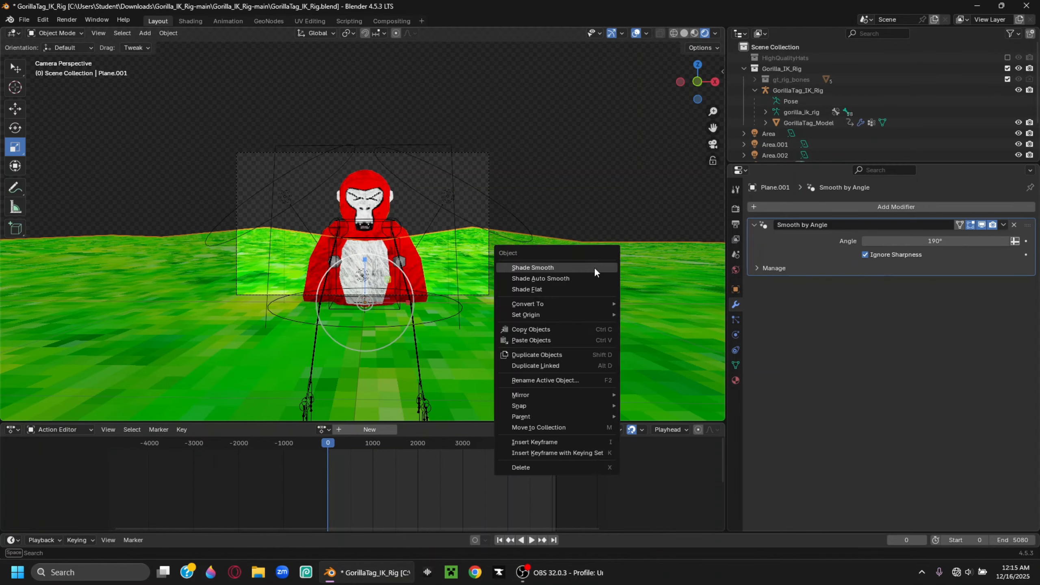
click(585, 278)
right_click(569, 264)
click(569, 264)
Re-add Smooth by Angle with Ignore Sharpness on and the angle at 55.8°
click(737, 382)
click(735, 304)
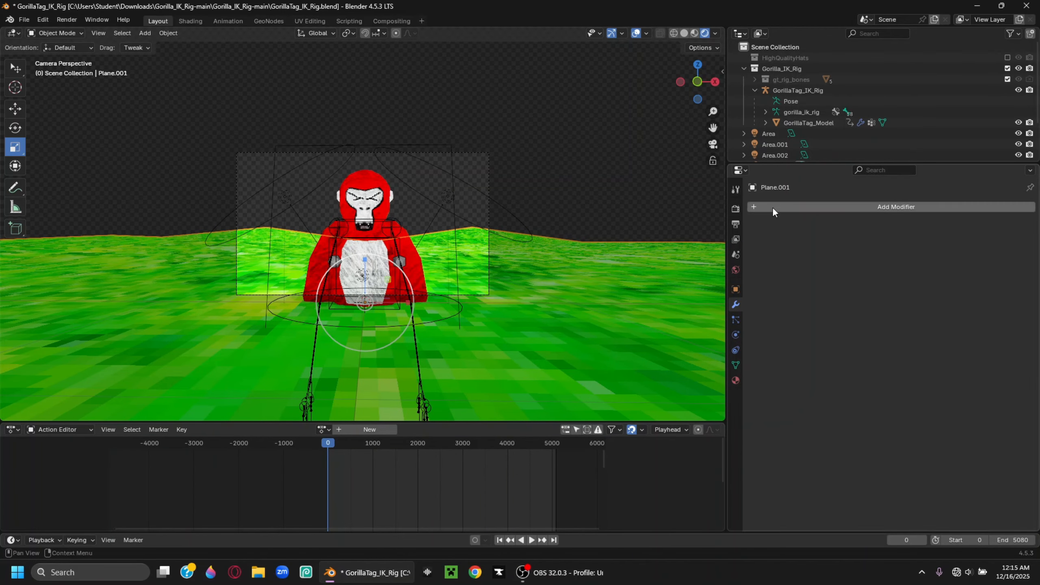
click(835, 208)
click(815, 210)
click(836, 231)
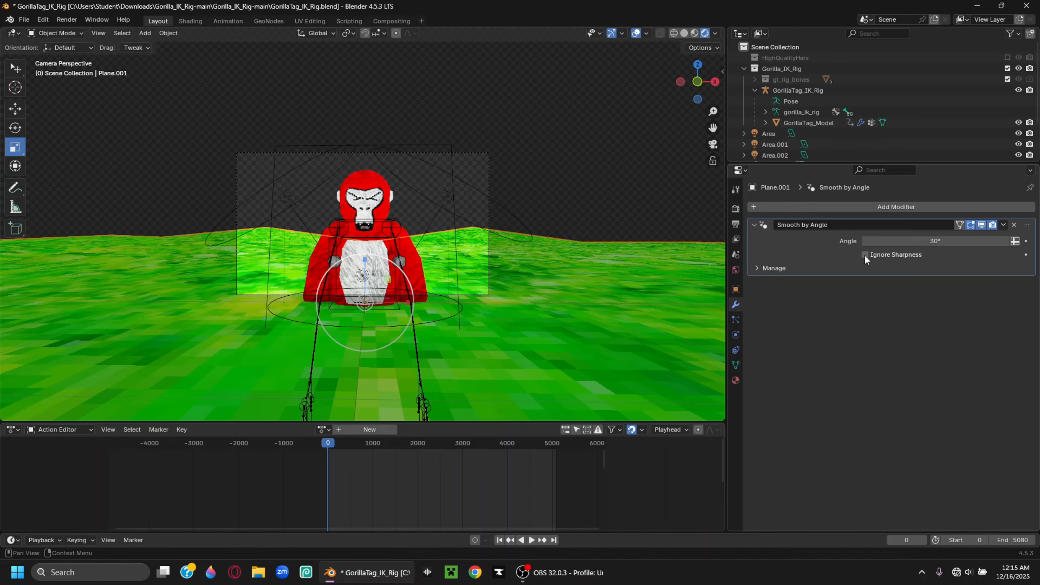
click(864, 254)
drag(917, 242, 982, 242)
click(616, 242)
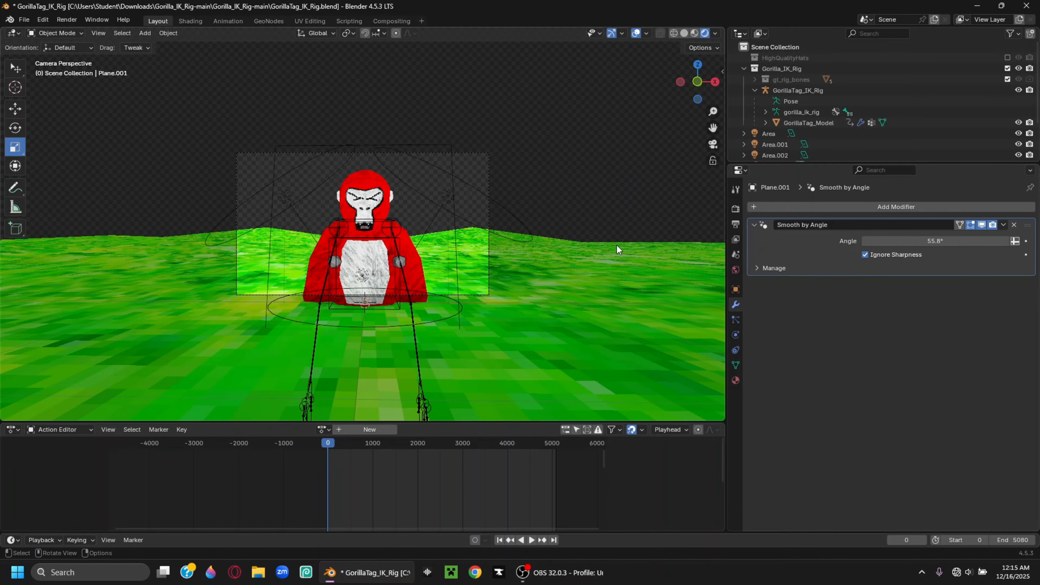
Orbit out of and back into the camera view to inspect the smoothed hills
middle_drag(615, 244, 568, 339)
scroll(568, 339, down, 8)
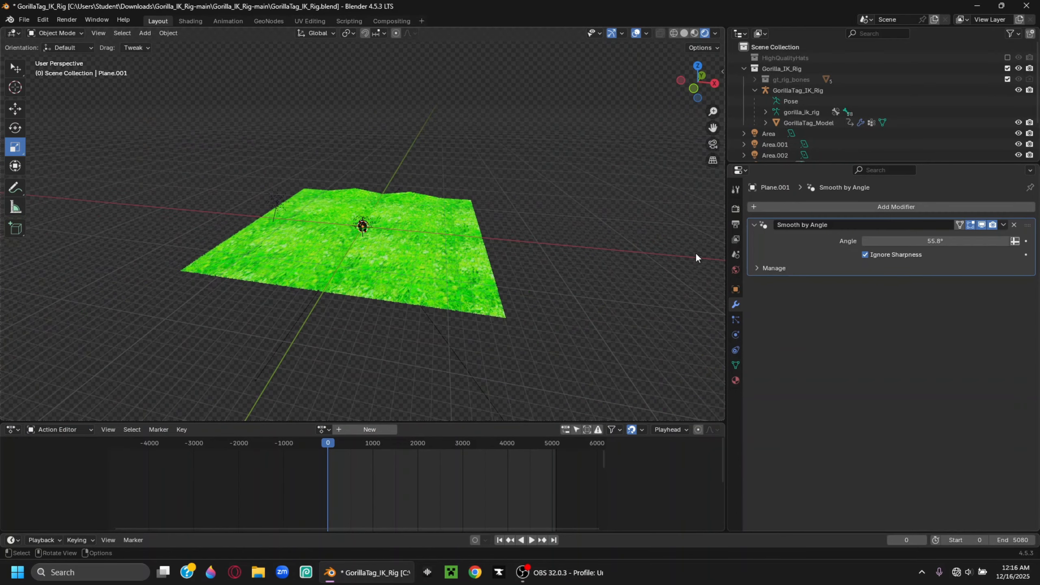
key(KP_0)
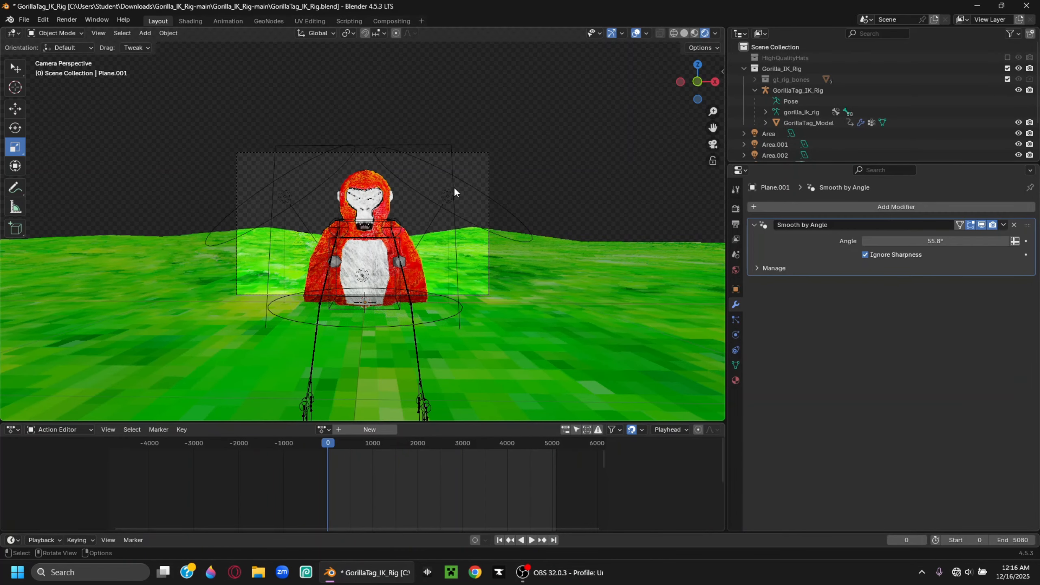
middle_drag(578, 248, 289, 133)
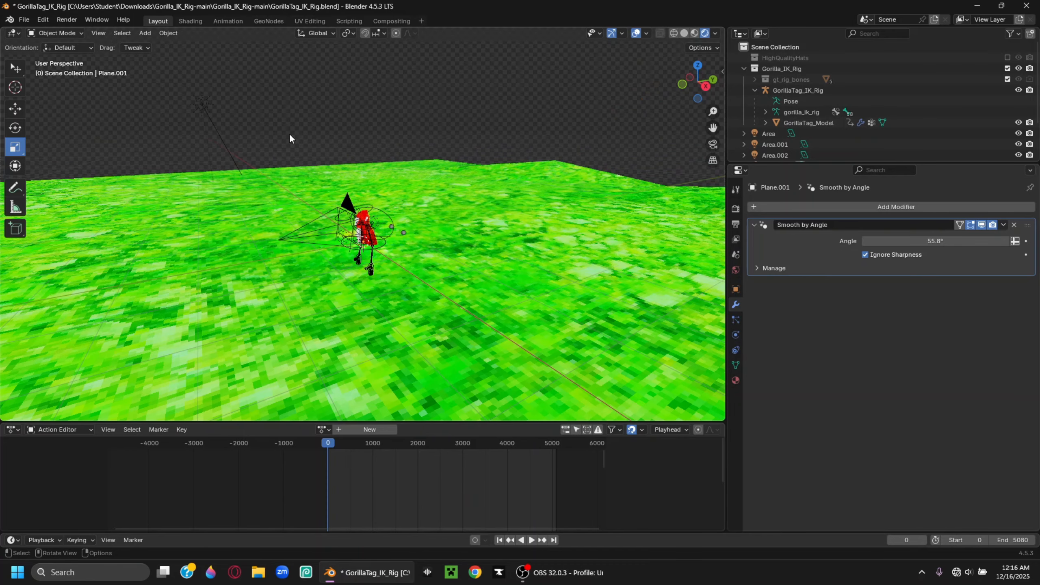
click(145, 33)
Add a new plane and stand it upright at about 92.7° on X
click(144, 33)
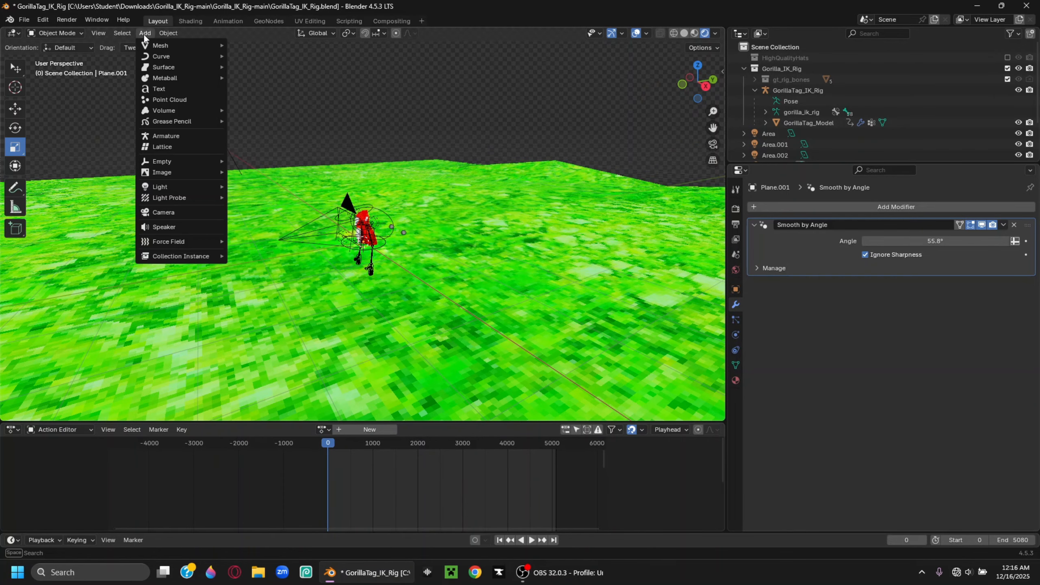
mouse_move(158, 44)
click(241, 45)
scroll(364, 130, down, 3)
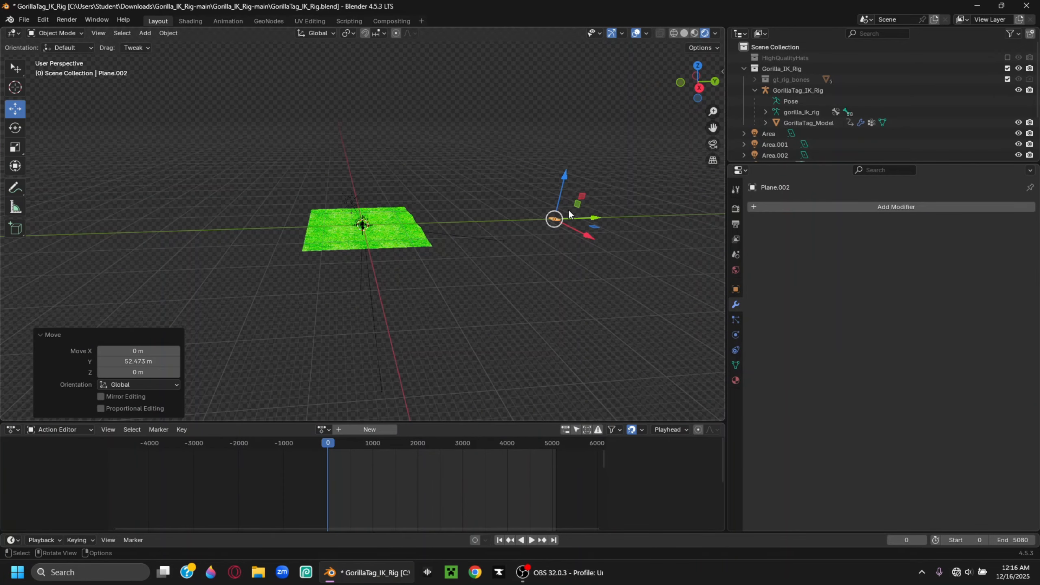
middle_drag(578, 241, 203, 147)
click(6, 129)
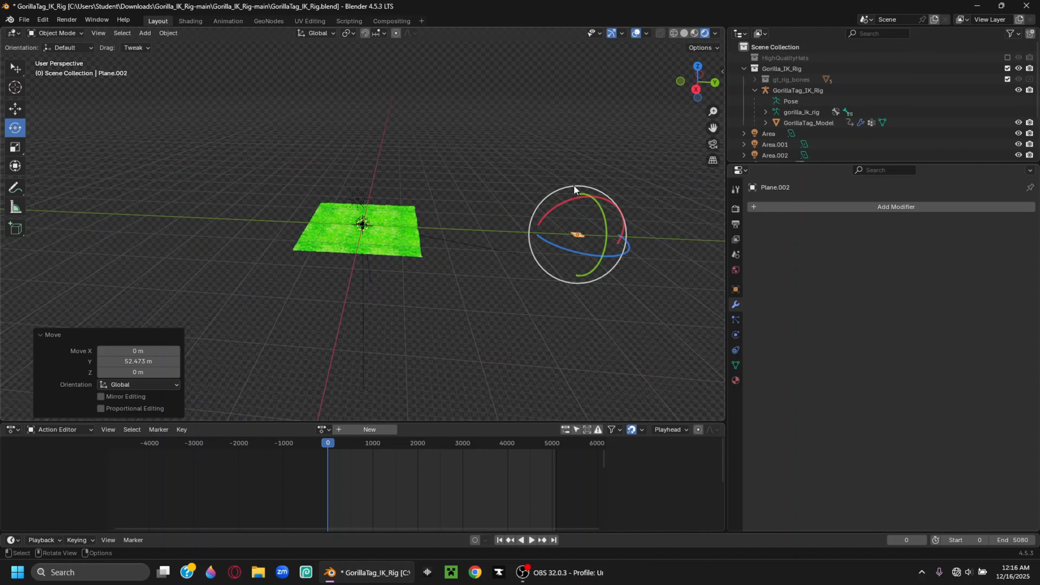
drag(579, 198, 570, 228)
Scale the new plane up to 21.536 as a large backdrop and check it through the camera
click(15, 147)
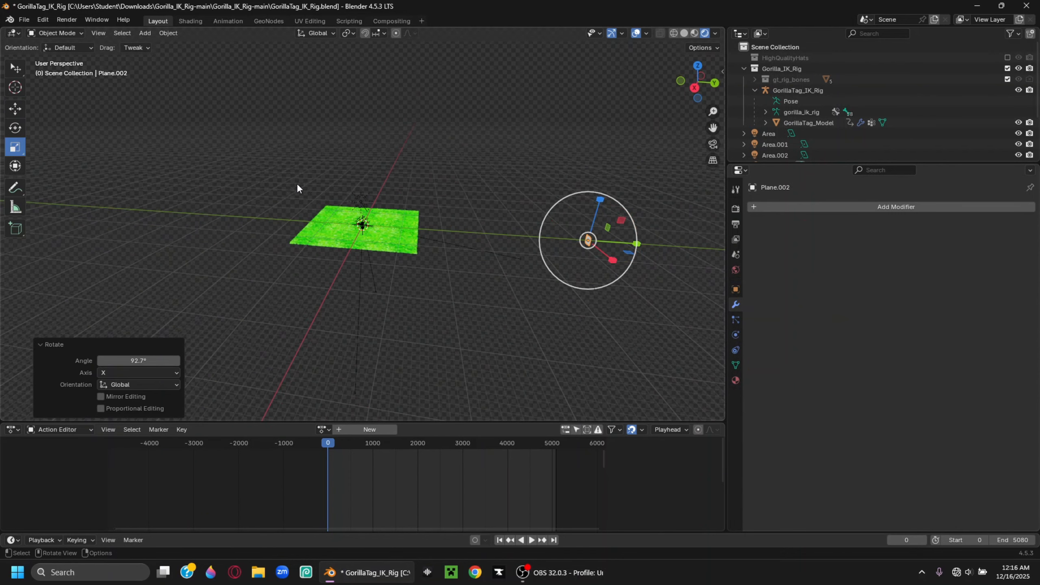
middle_drag(296, 182, 380, 211)
drag(385, 216, 301, 146)
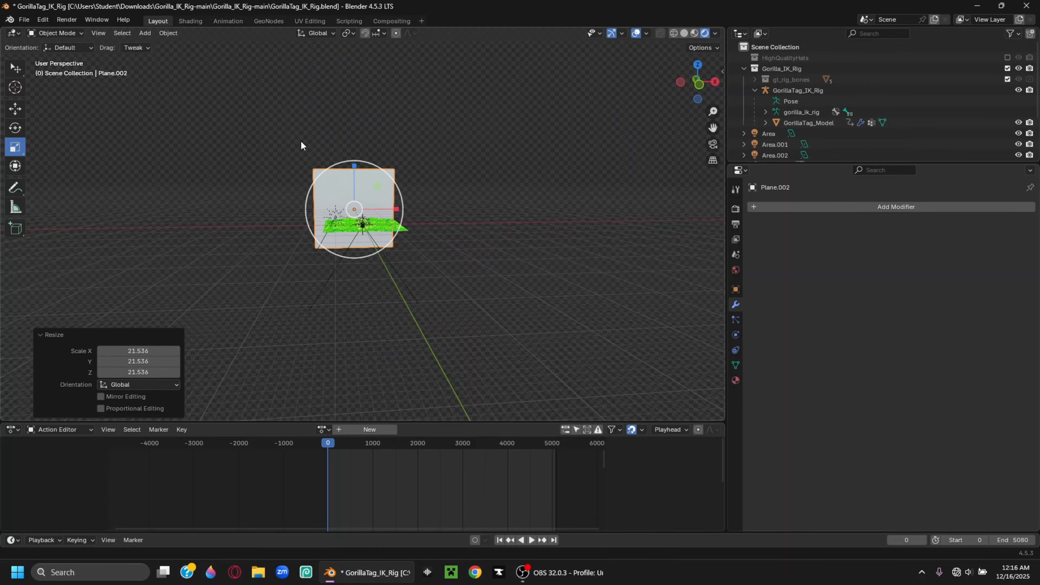
click(712, 145)
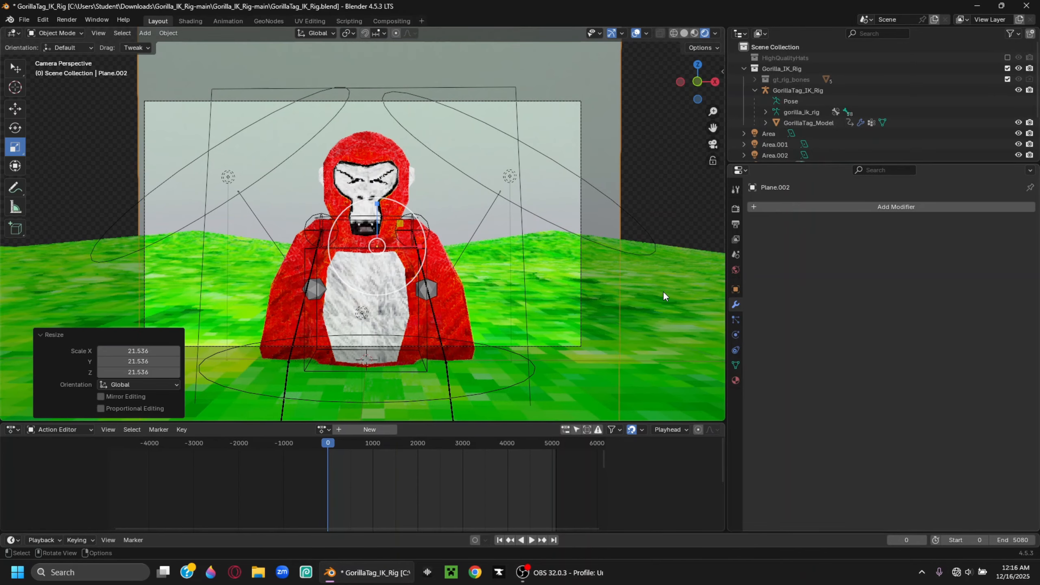
Give the backdrop plane a new material whose Base Color is the rockwall.png image texture from Downloads
click(793, 206)
click(736, 380)
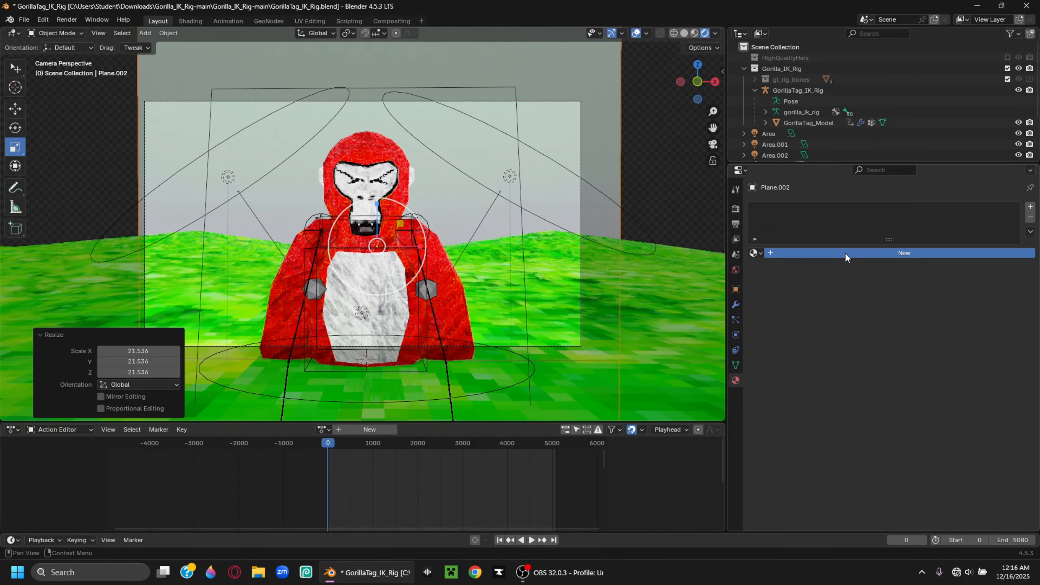
click(823, 253)
click(866, 321)
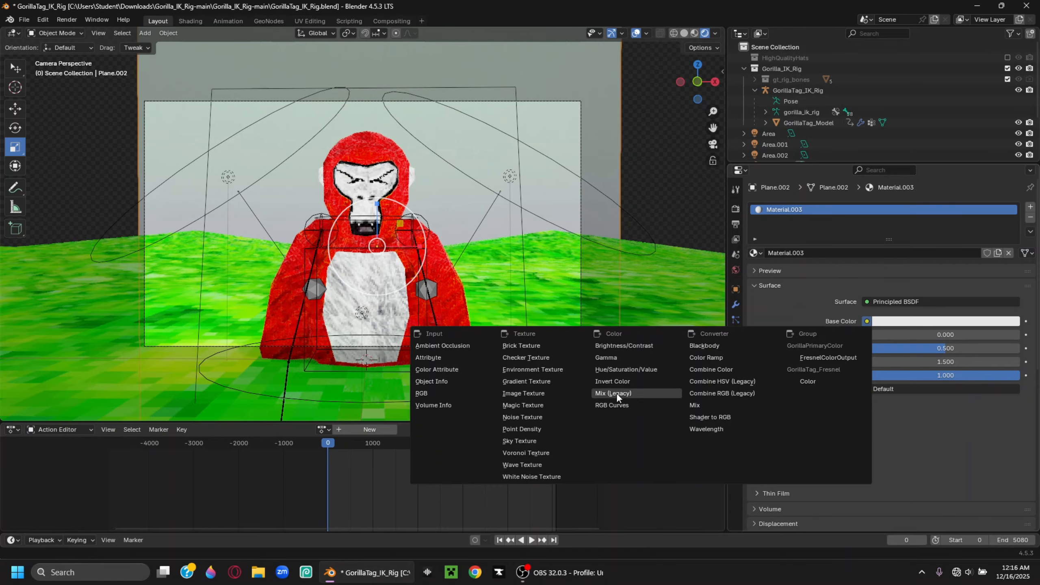
click(545, 392)
click(970, 334)
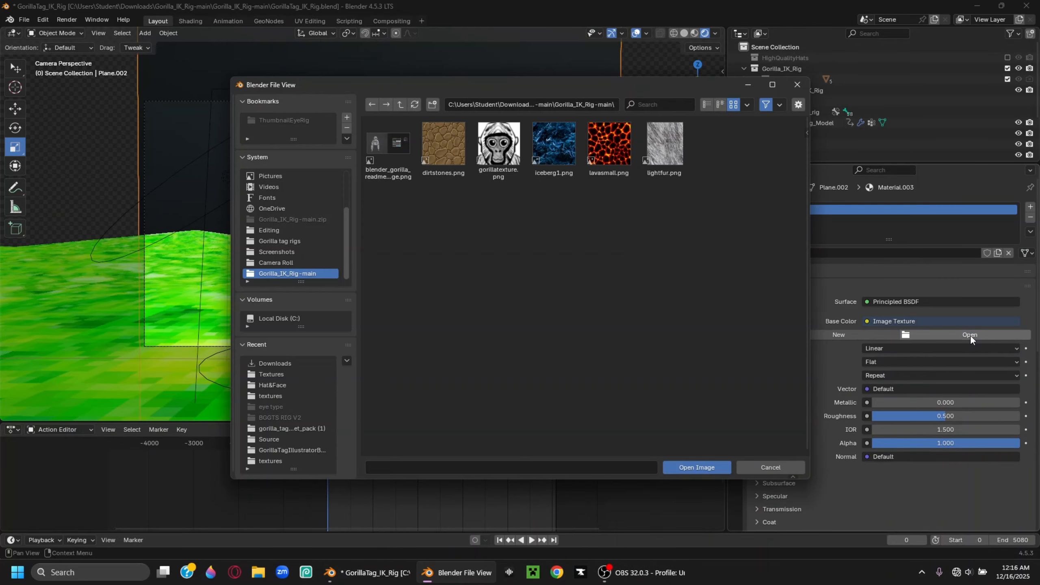
scroll(289, 213, up, 5)
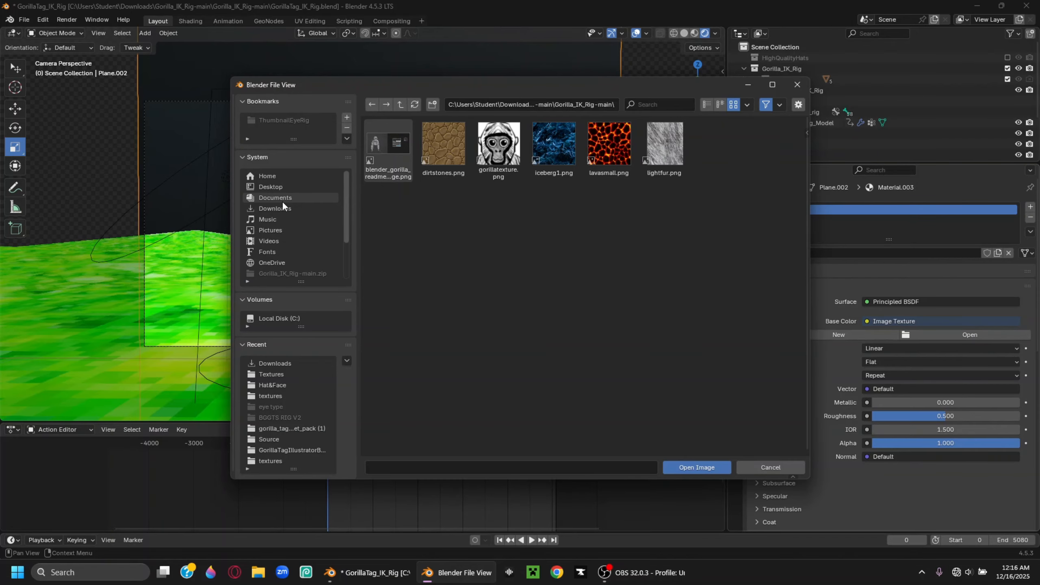
click(285, 208)
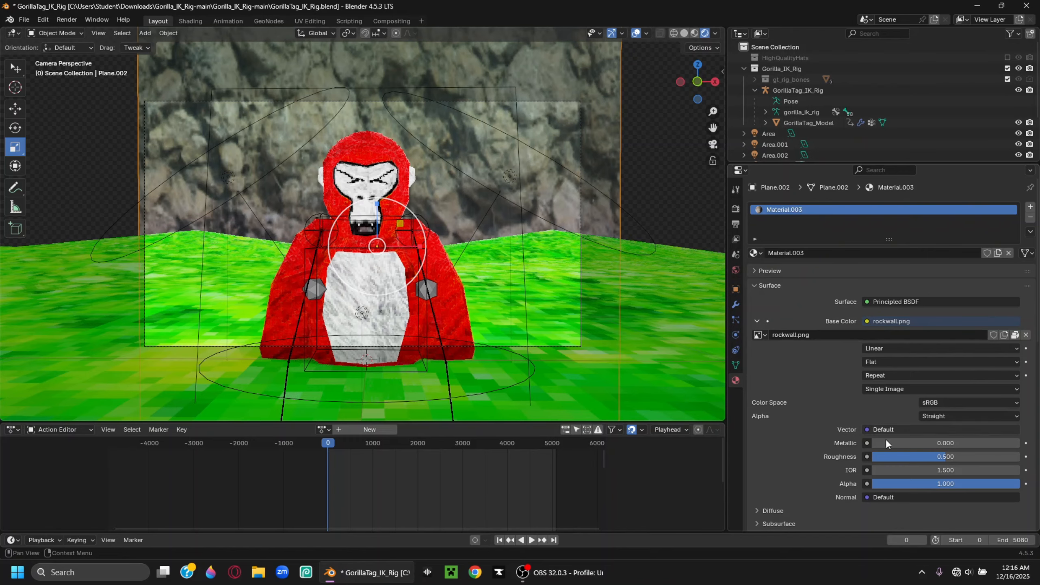
Set the texture interpolation to Closest, IOR to 1.0 and Roughness to 1.0
click(883, 347)
click(888, 385)
click(921, 470)
text(1)
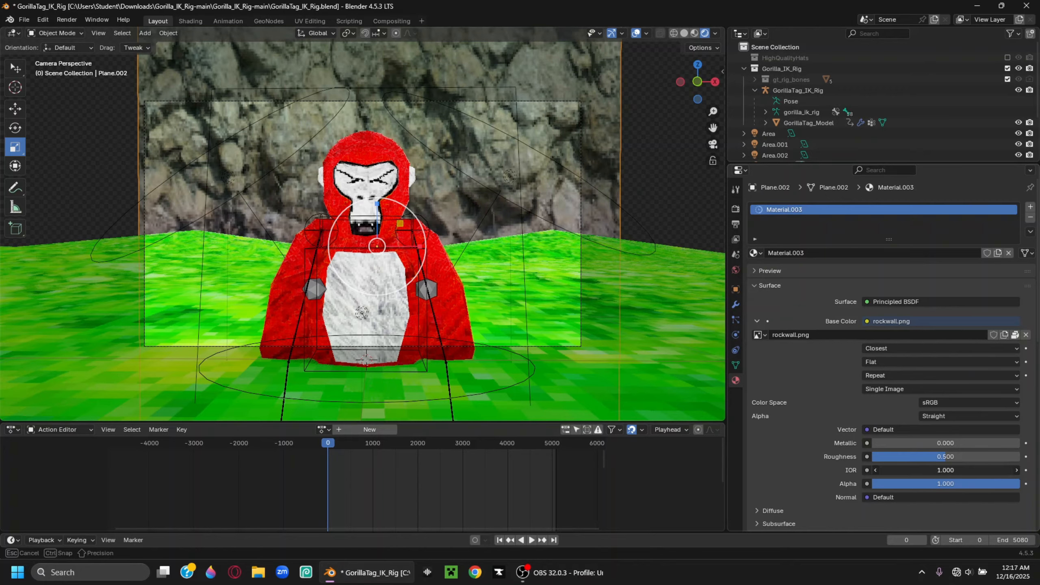
key(Return)
drag(945, 457, 1016, 456)
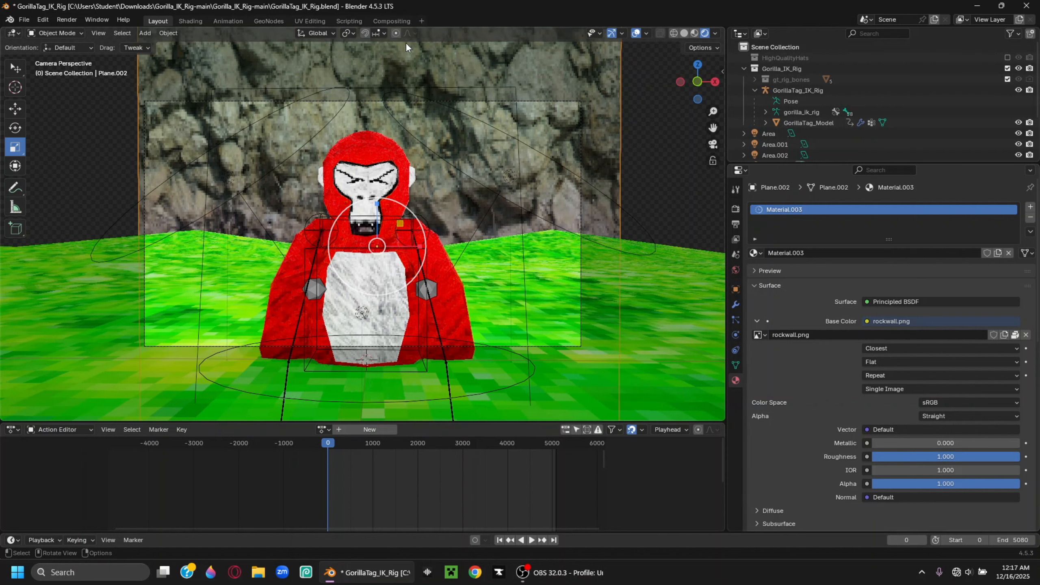
In UV Editing, show rockwall.png and scale all the plane's UVs up about 1.37x
click(310, 21)
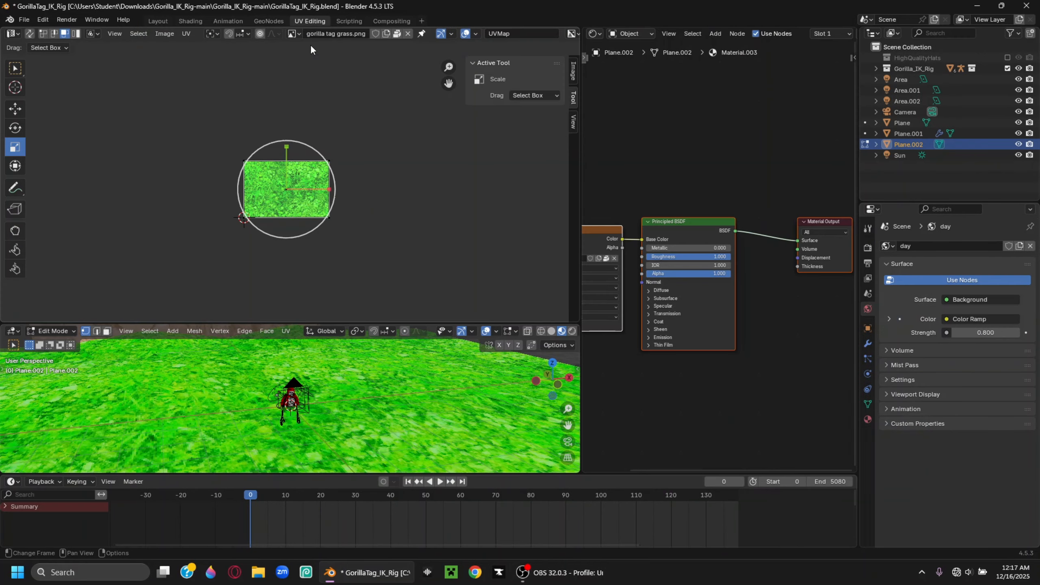
click(292, 33)
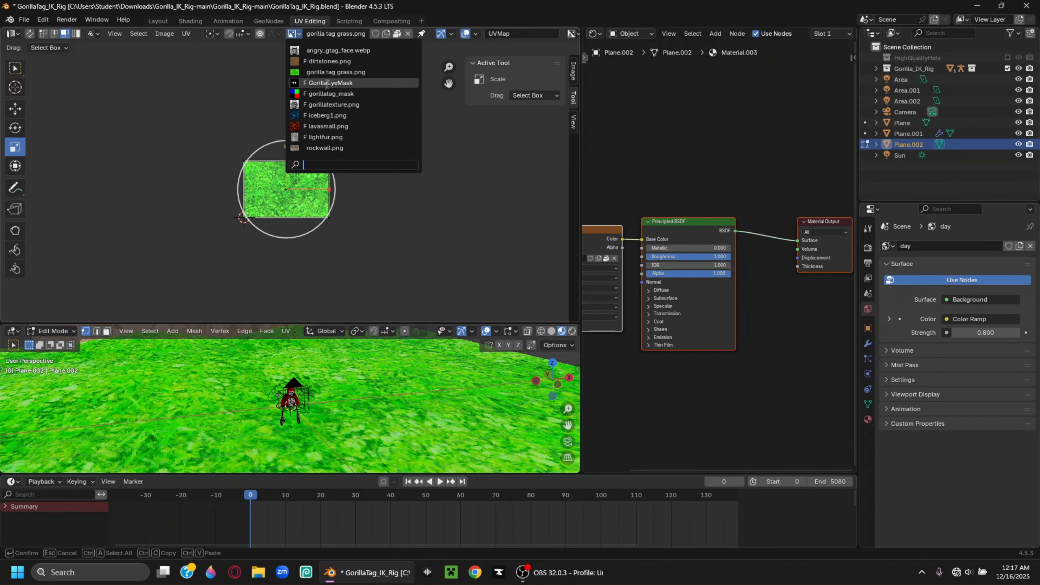
click(319, 148)
key(a)
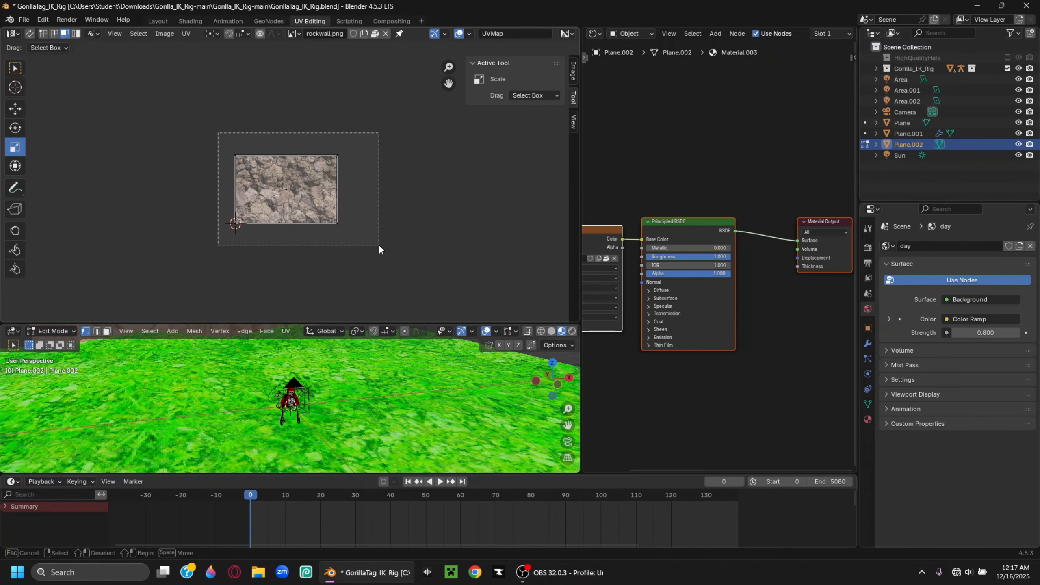
drag(274, 233, 271, 245)
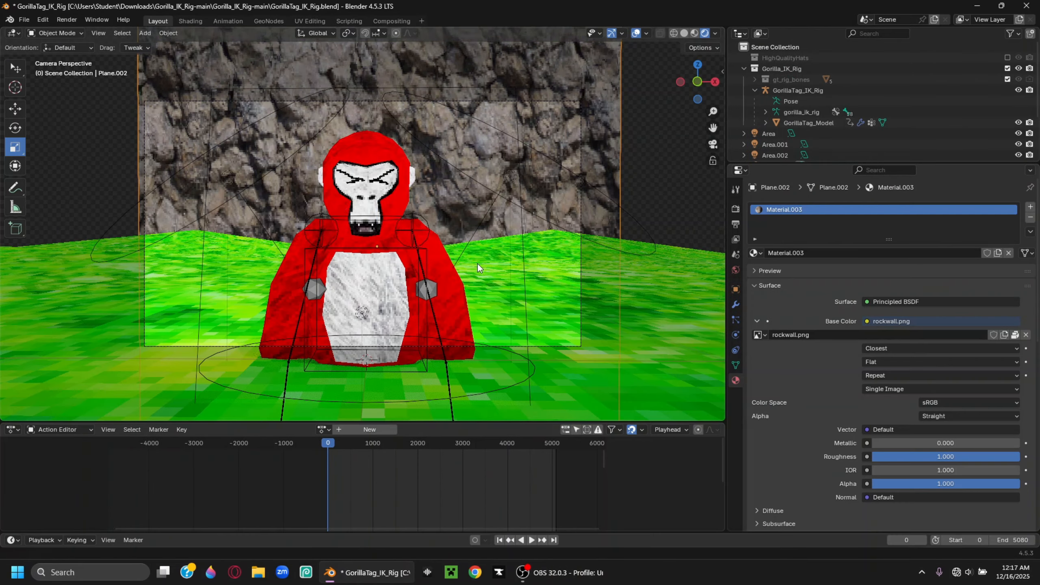
Place the 3D cursor on the rock wall in the Layout viewport
scroll(540, 276, down, 4)
middle_drag(539, 276, 565, 271)
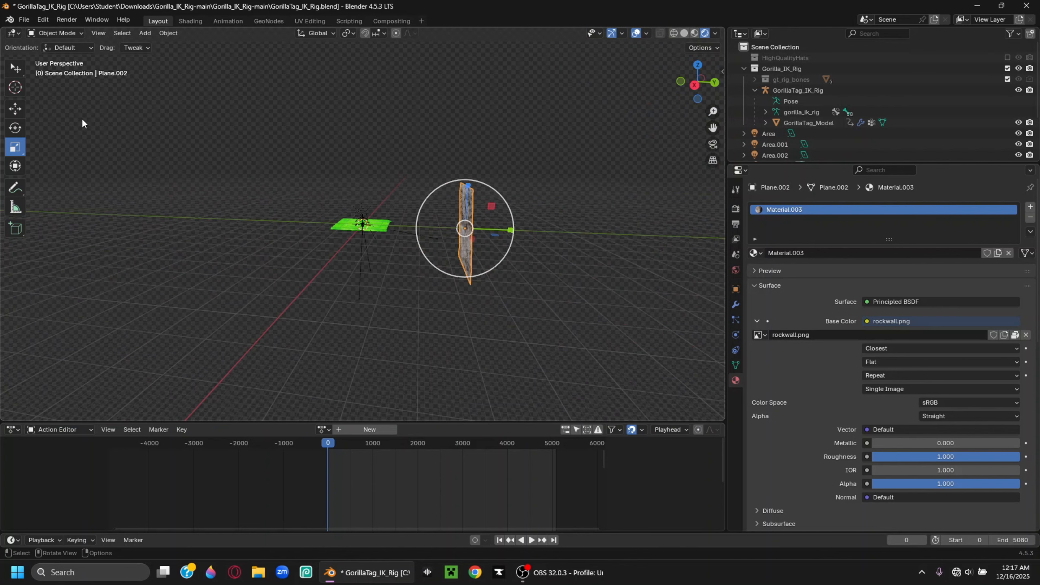
click(16, 88)
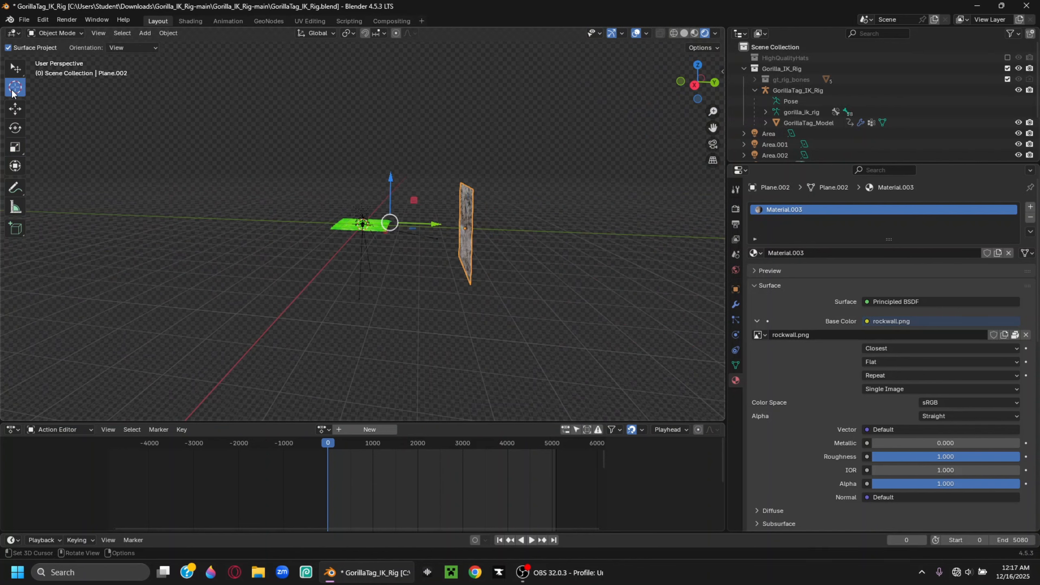
middle_drag(340, 206, 571, 216)
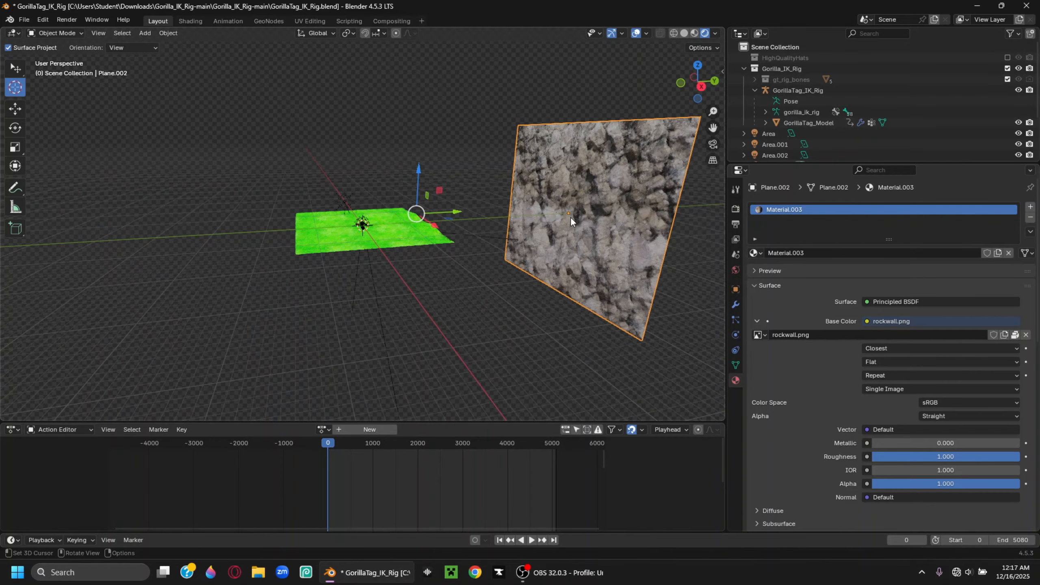
click(572, 200)
click(145, 33)
Add a sun light at the 3D cursor, move it along Y in front of the wall, strength 6
mouse_move(194, 187)
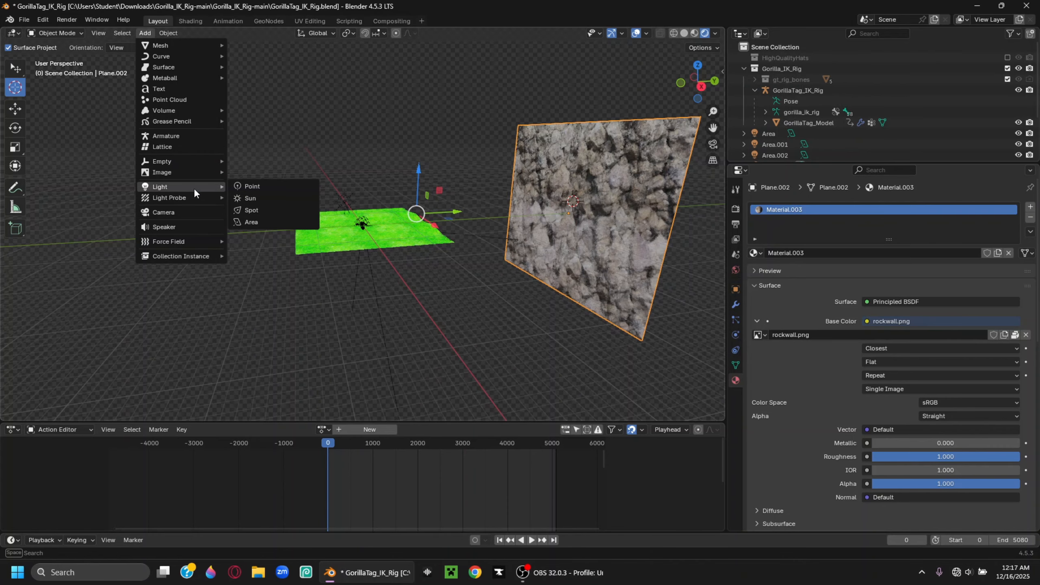
click(261, 200)
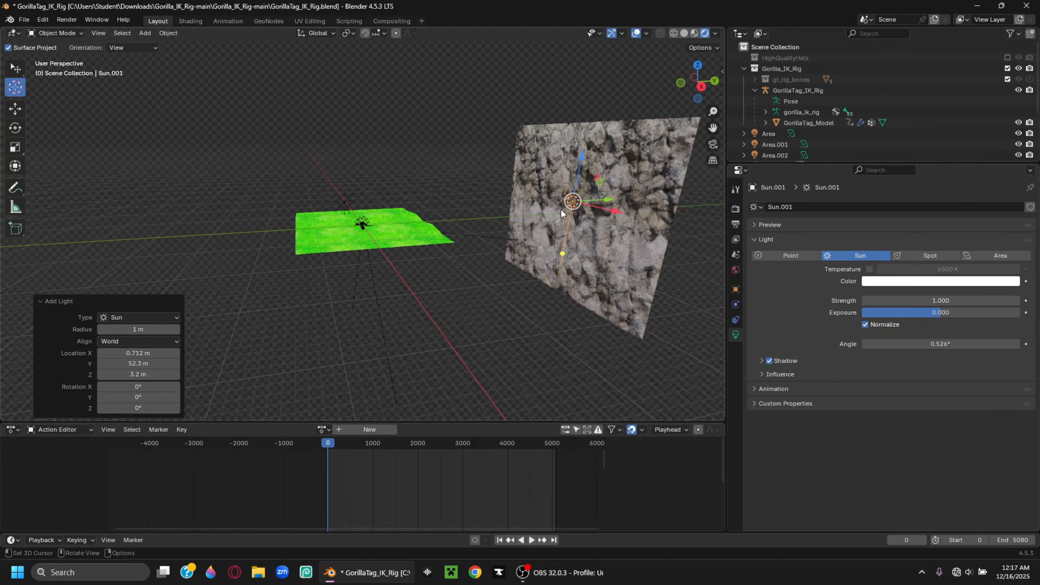
click(15, 108)
middle_drag(587, 206, 645, 213)
drag(615, 221, 554, 229)
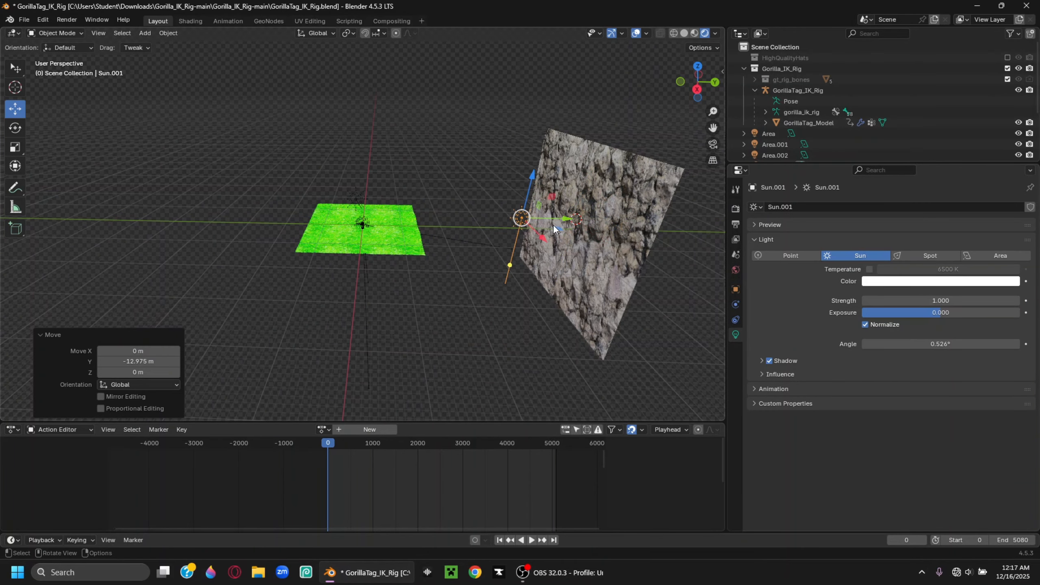
click(933, 299)
key(Return)
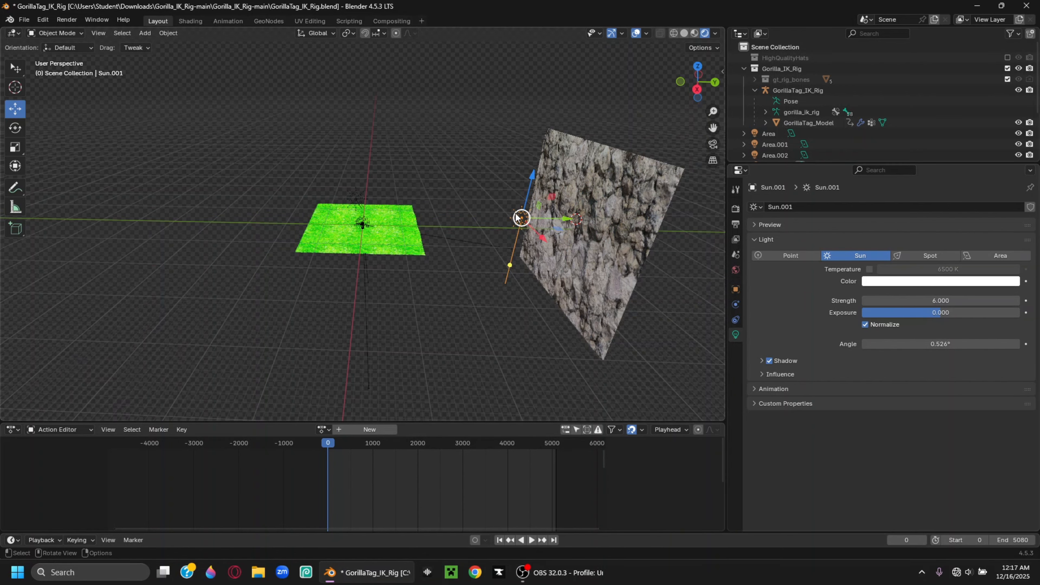
Aim the sun at the rock wall and return to the camera view
drag(509, 267, 593, 231)
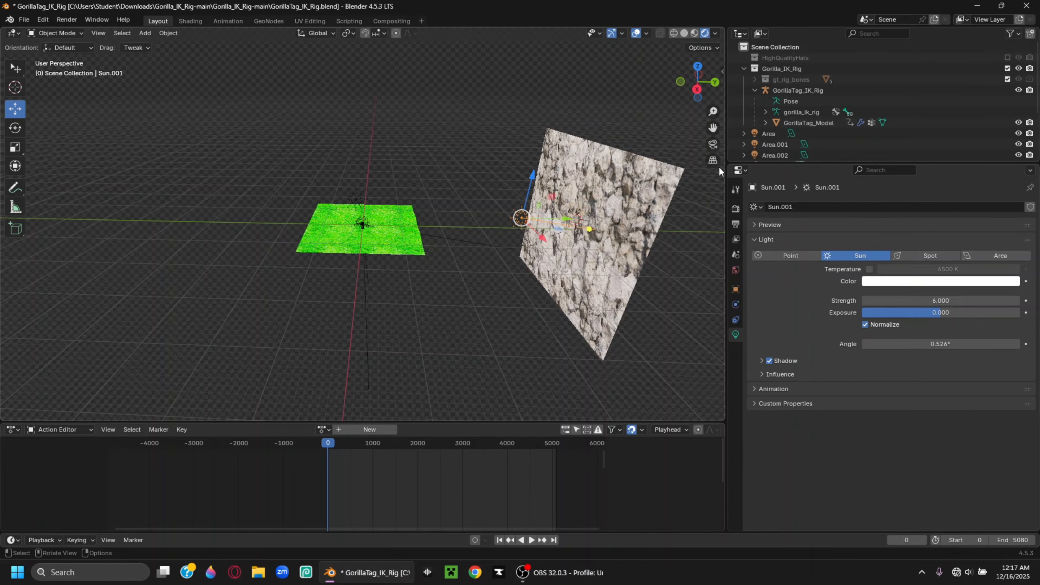
click(710, 148)
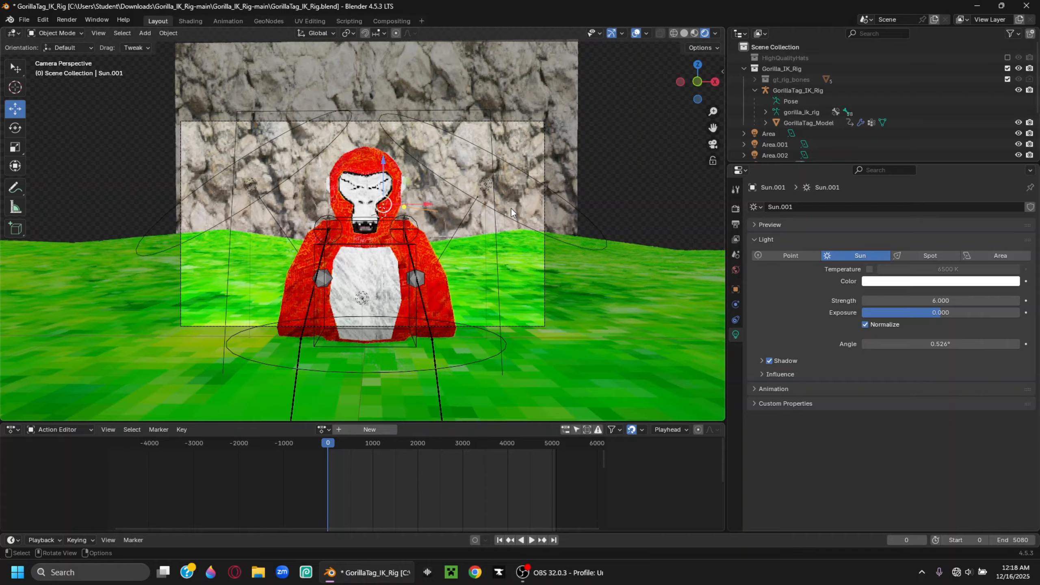
click(511, 208)
In Pose Mode, raise the torso, bring the right hand in, disable X-mirror, then return to Object Mode
click(53, 33)
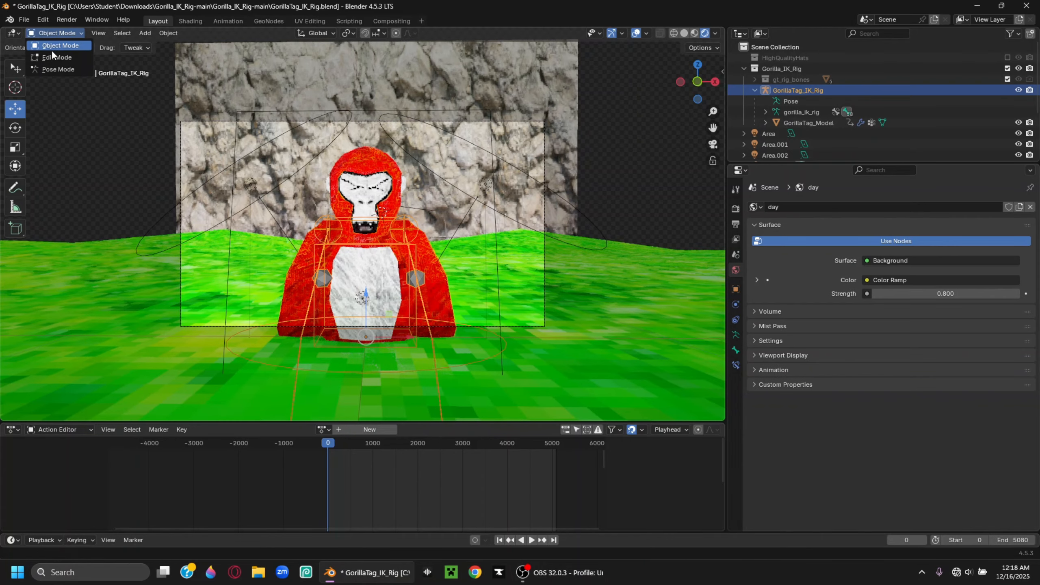
click(56, 70)
drag(370, 318, 369, 297)
scroll(425, 318, down, 2)
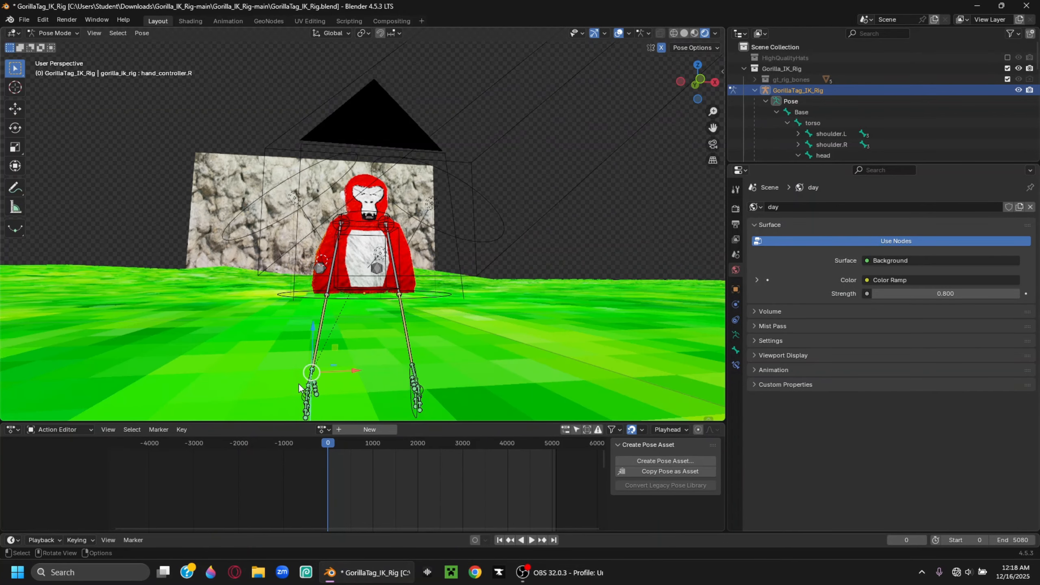
drag(313, 379, 338, 294)
click(662, 48)
key(KP_0)
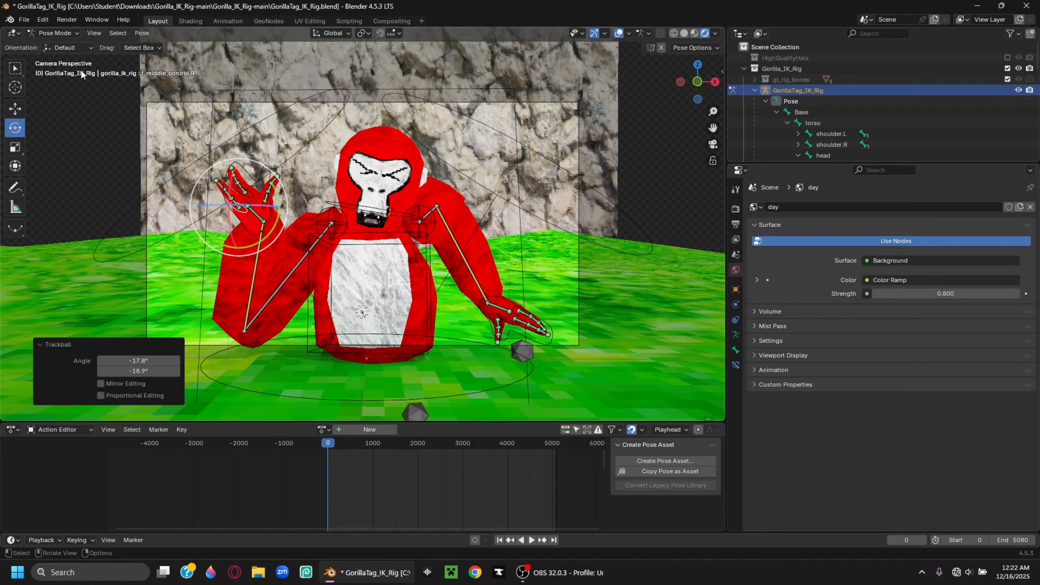
click(56, 33)
click(62, 46)
Join the grass ground Plane.001 and rock wall Plane.002 into one object with Ctrl+J
click(644, 327)
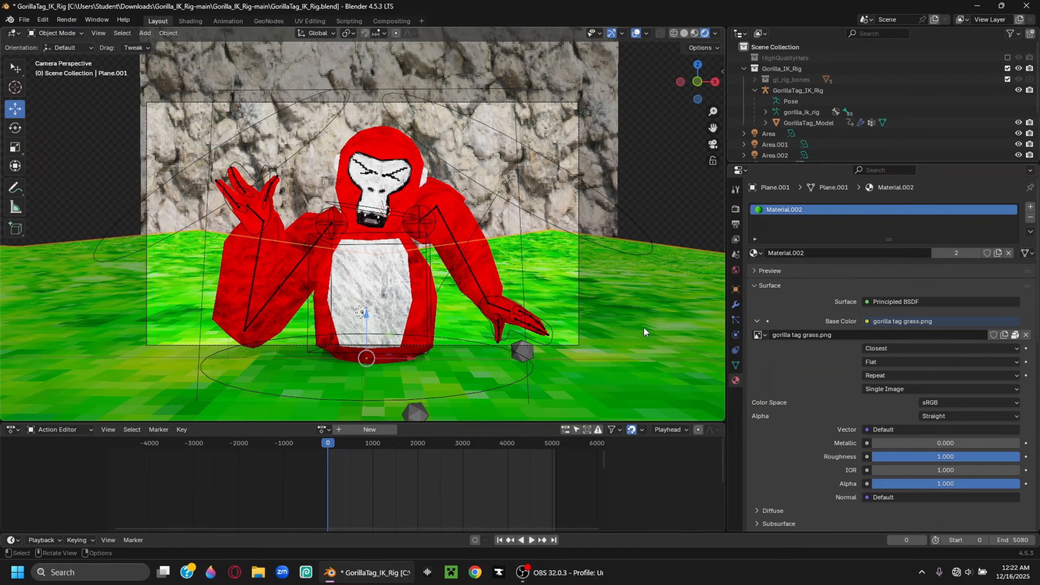
shift+click(503, 121)
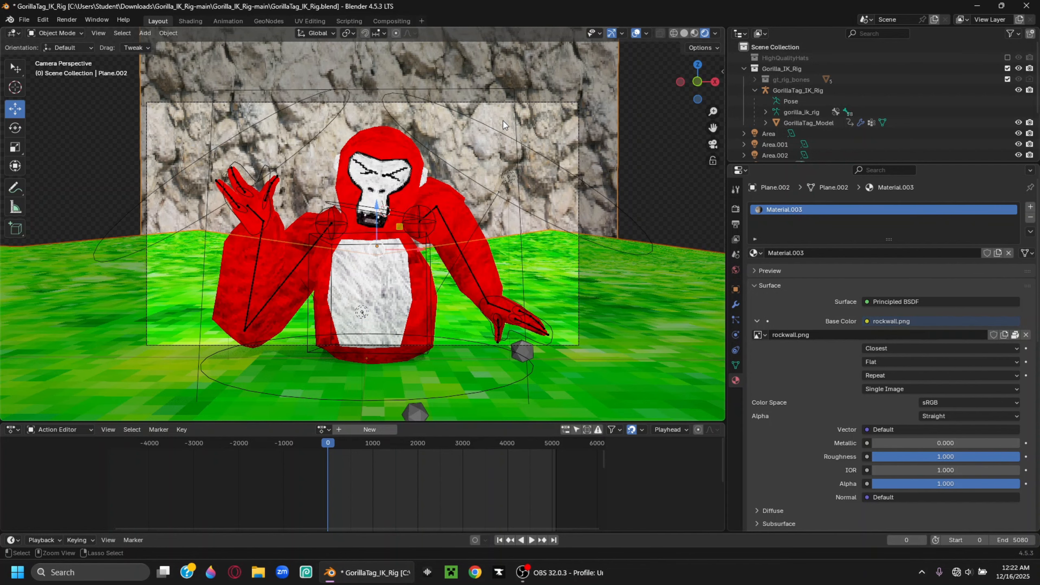
key(ctrl+j)
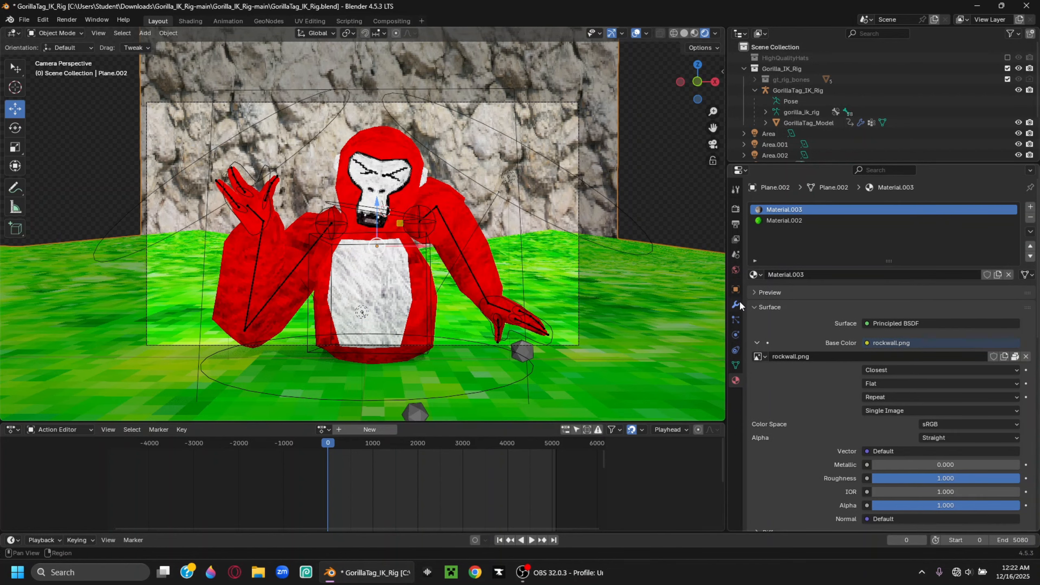
Expand the Visibility panel in the object's properties
click(737, 290)
scroll(823, 426, down, 4)
scroll(823, 426, down, 5)
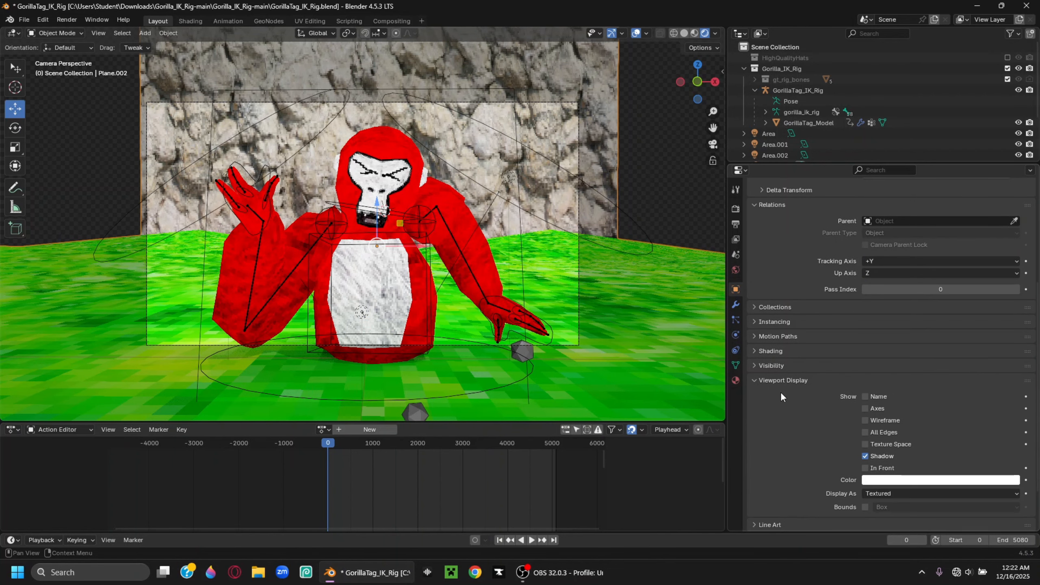
click(771, 365)
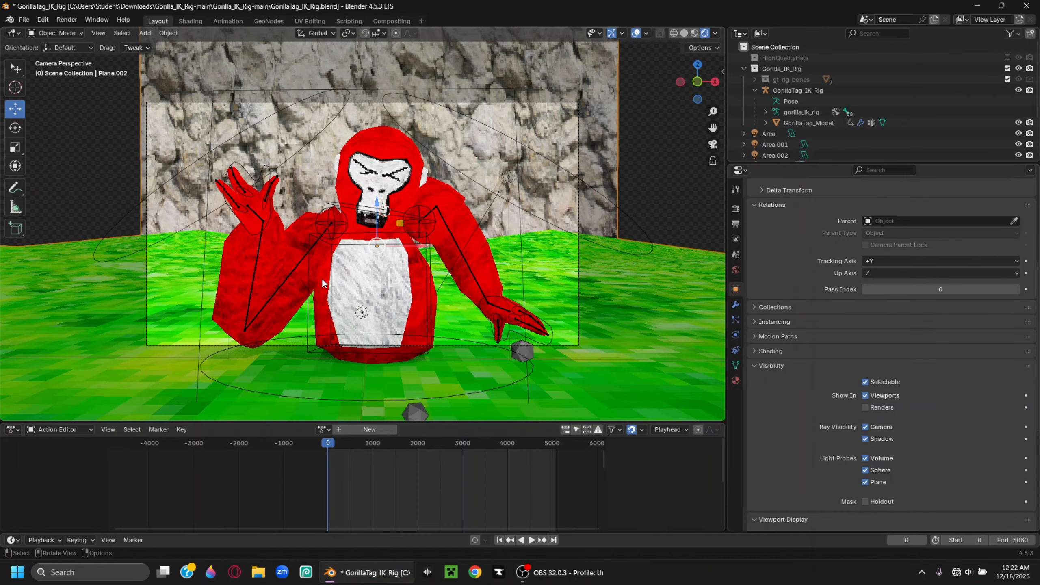
Render the gorilla camera view and set up a PNG save in the Downloads folder
click(66, 19)
click(80, 30)
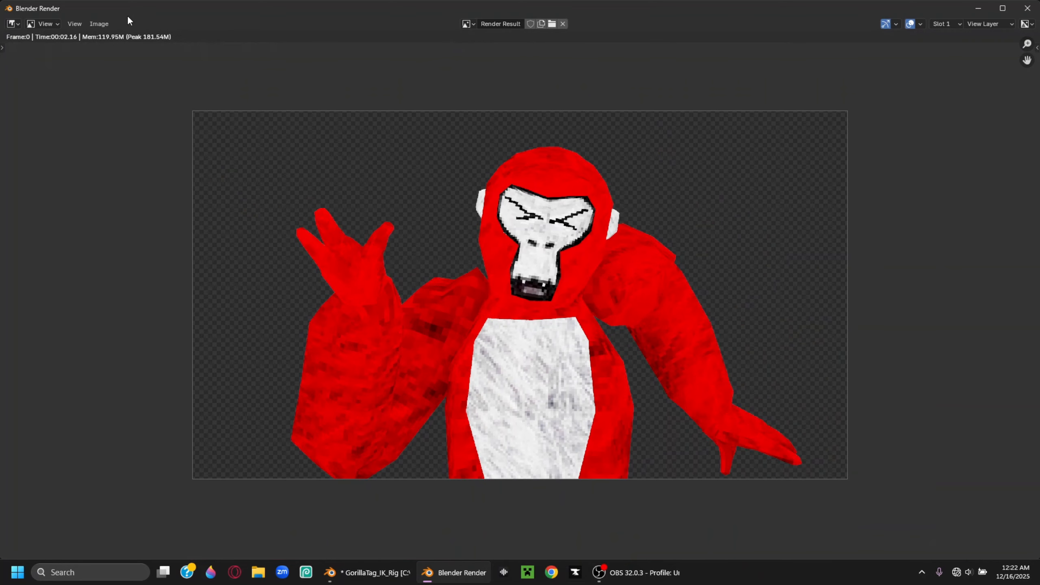
click(107, 26)
click(139, 120)
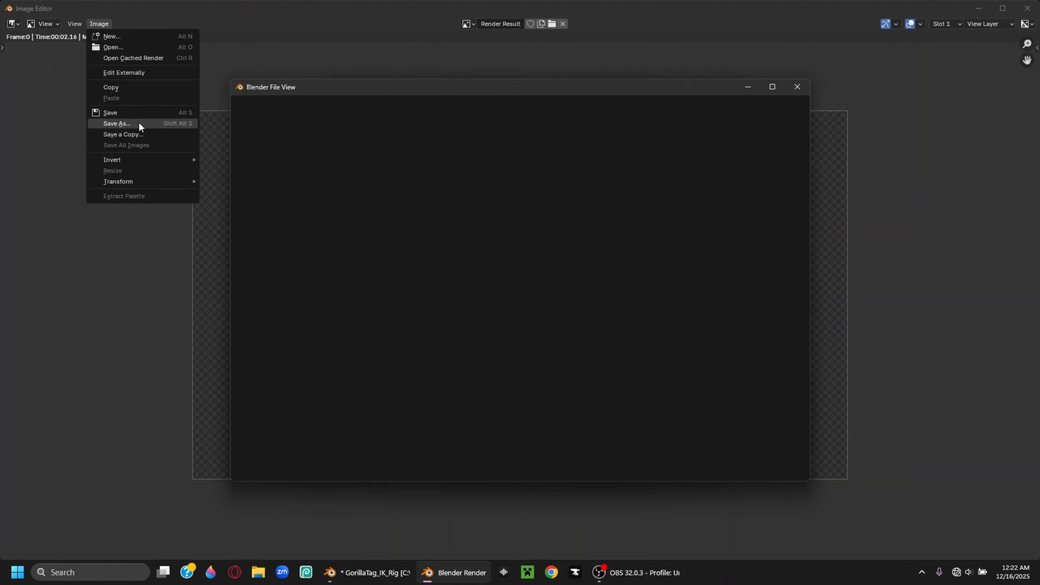
scroll(286, 197, up, 3)
click(282, 200)
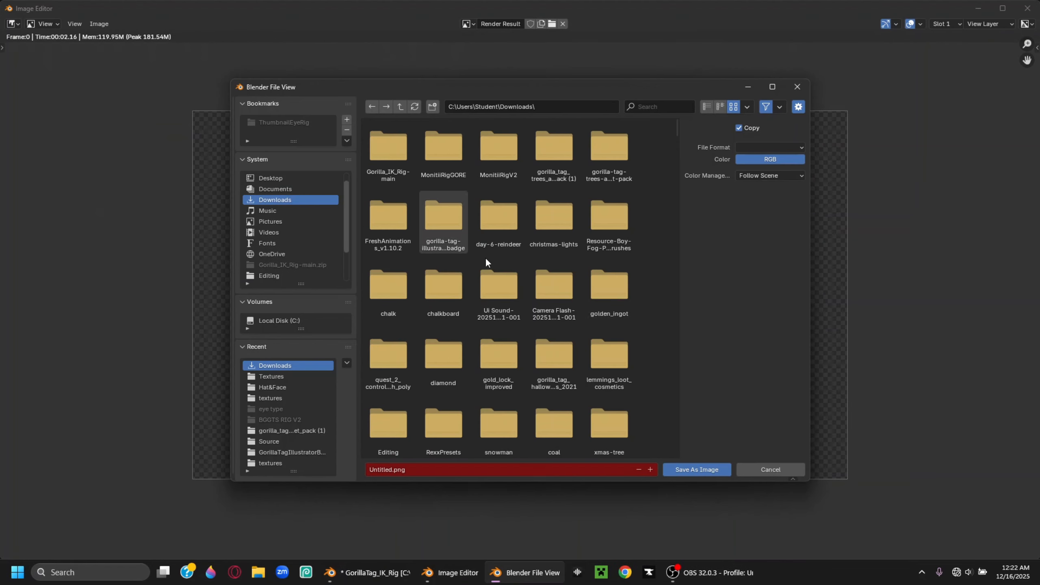
click(773, 147)
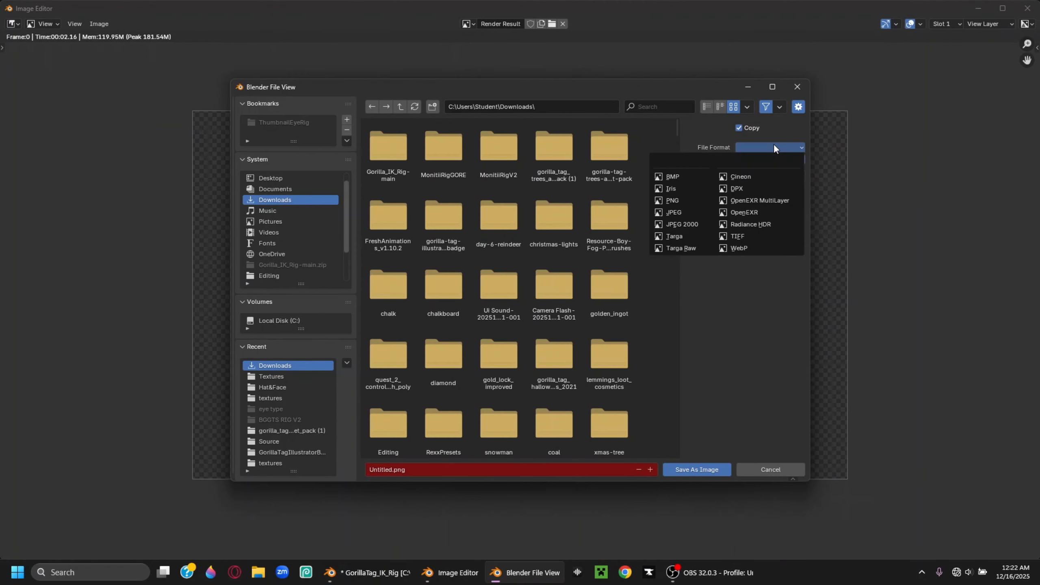
click(676, 200)
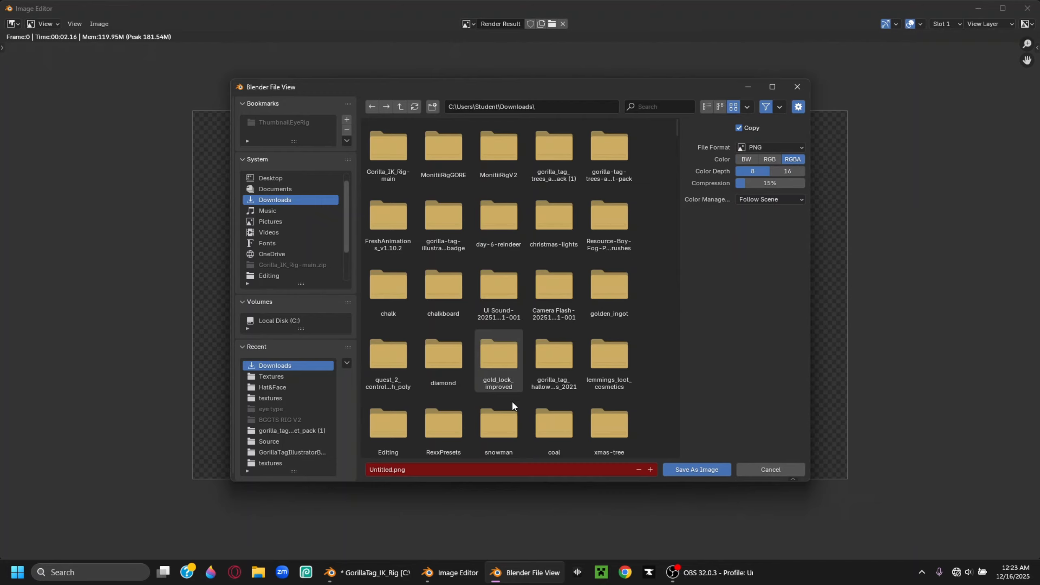
Save the render as redmonketut.png and close the render window
click(437, 470)
text(re)
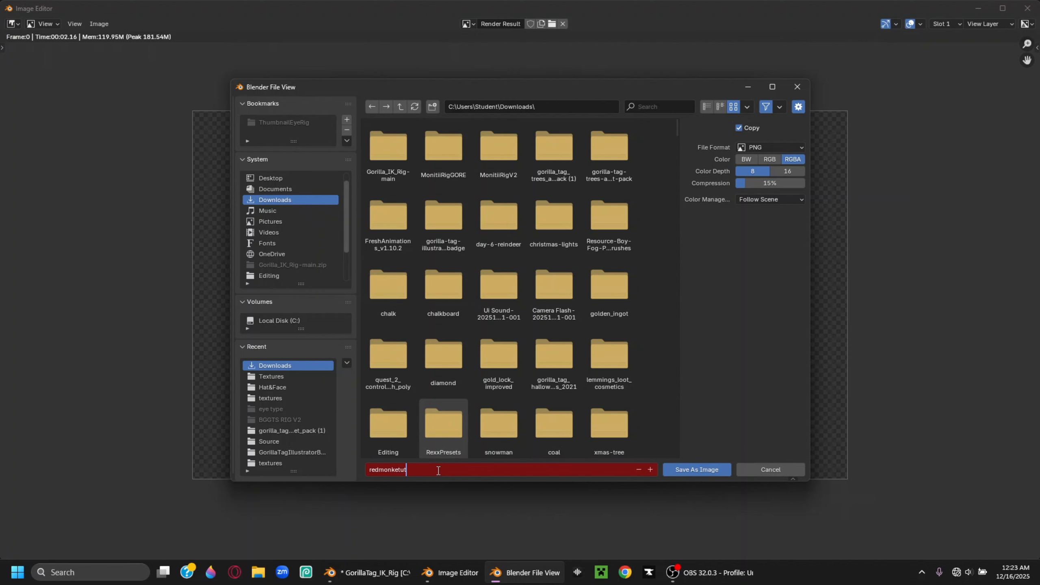
text(dmonketut)
click(701, 471)
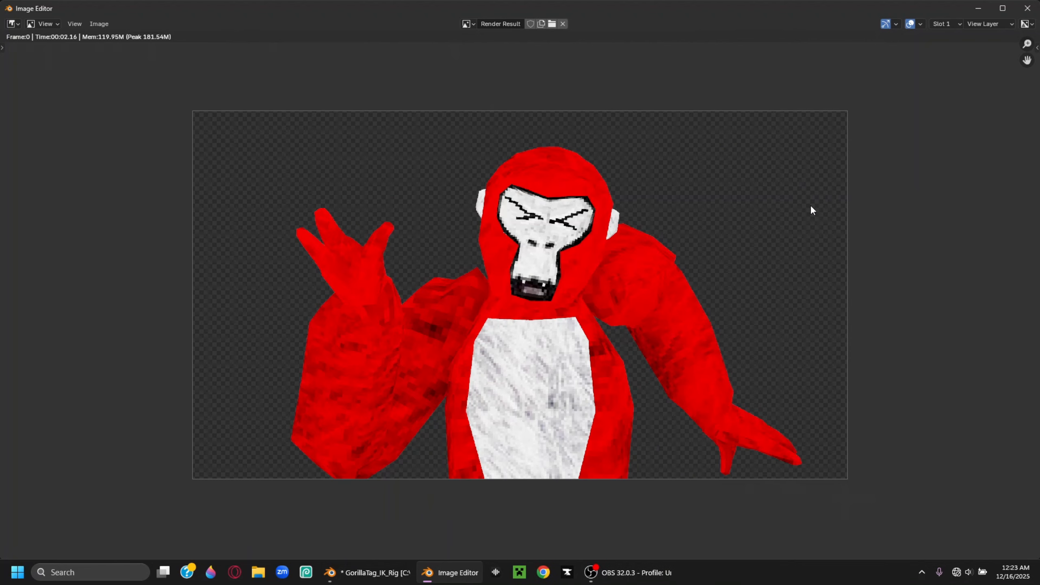
click(1027, 9)
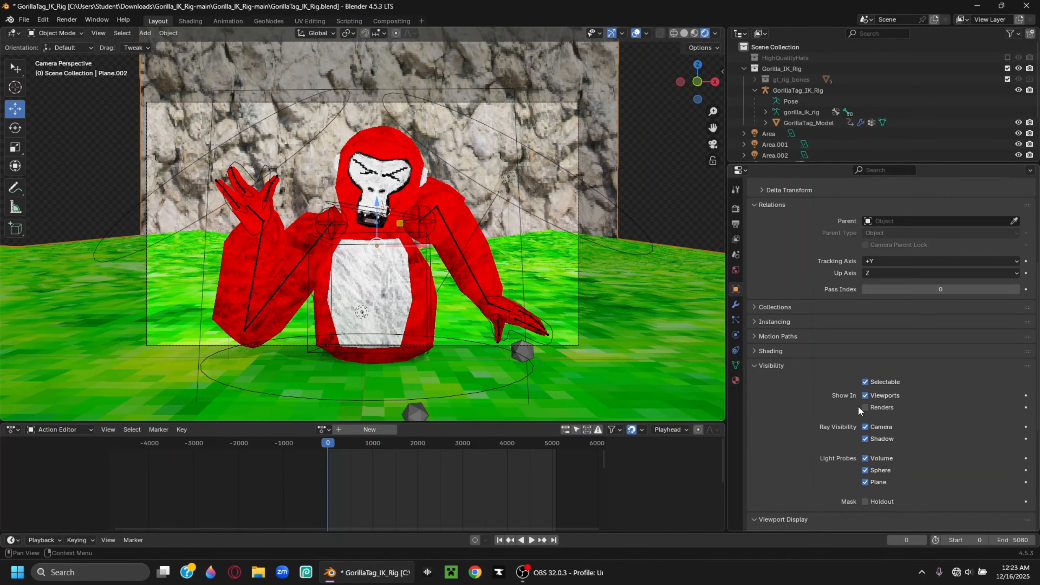
Exclude GorillaTag_Model from renders and render the background scene alone
click(410, 150)
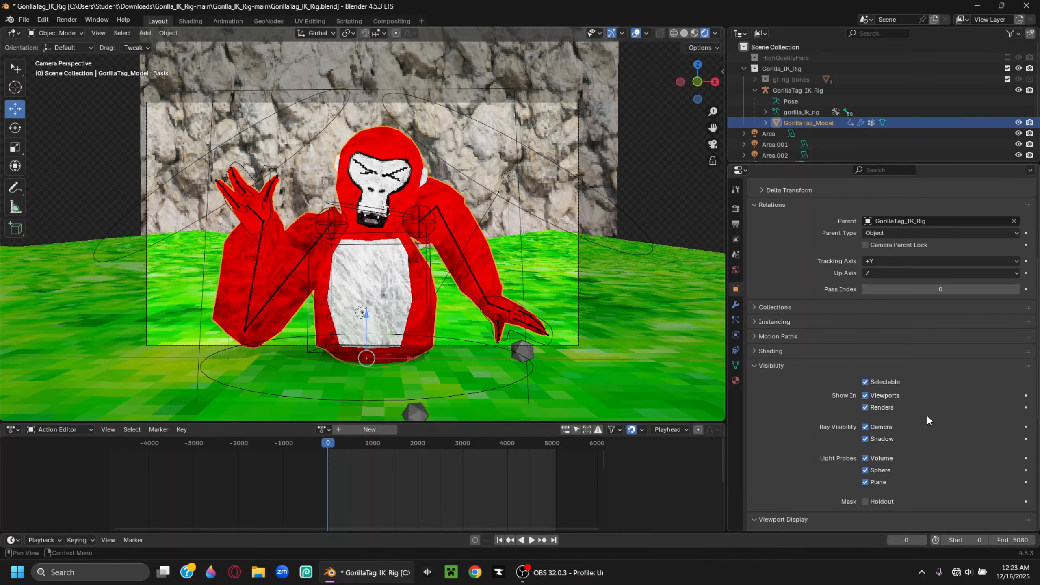
click(865, 407)
click(72, 19)
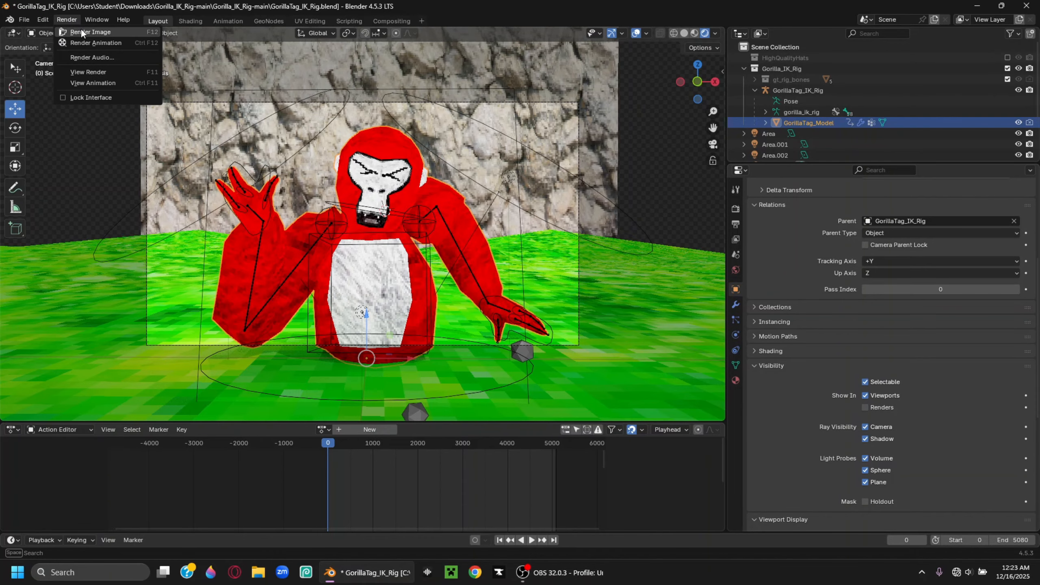
click(81, 29)
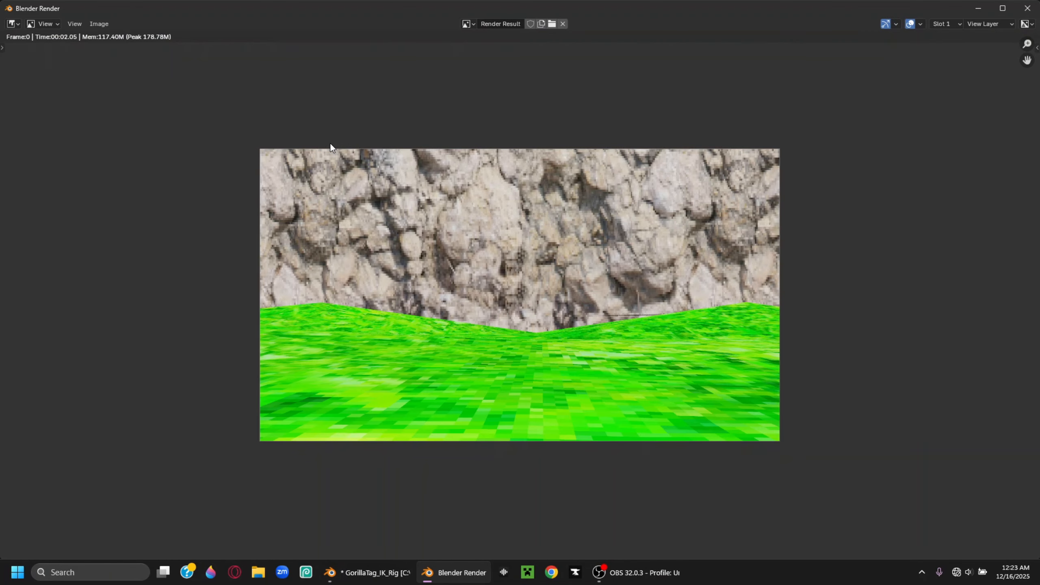
Save the background render as PNG named rockandgrassbg.png
click(99, 23)
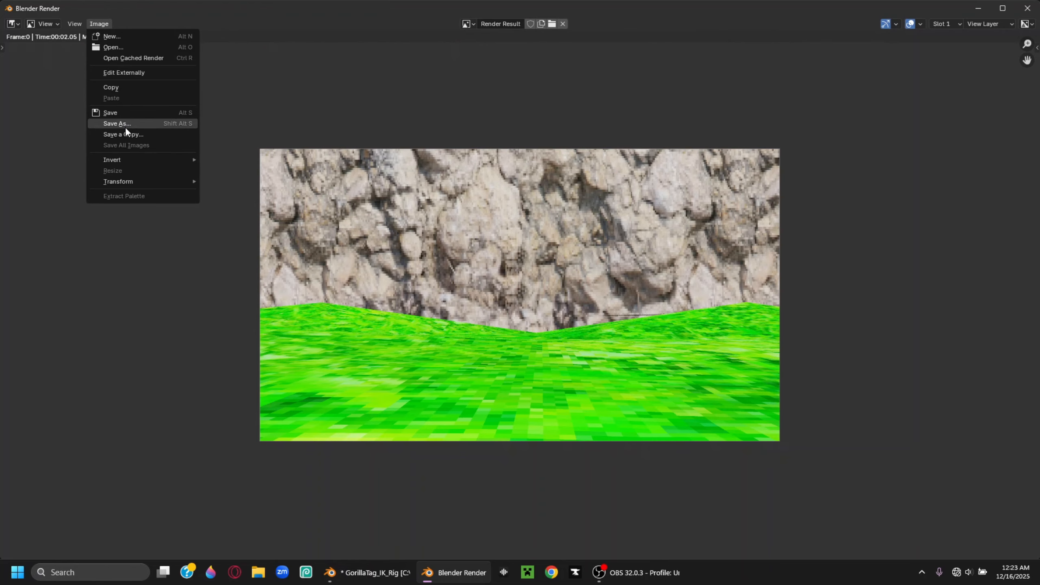
click(122, 124)
click(440, 469)
key(BackSpace)
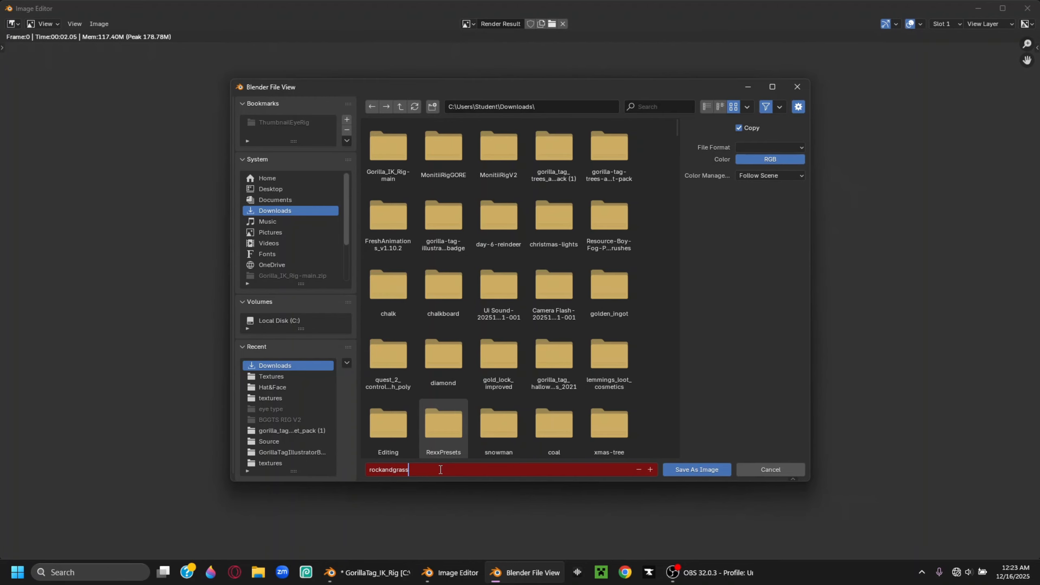
text(rockandgrassbg)
key(Return)
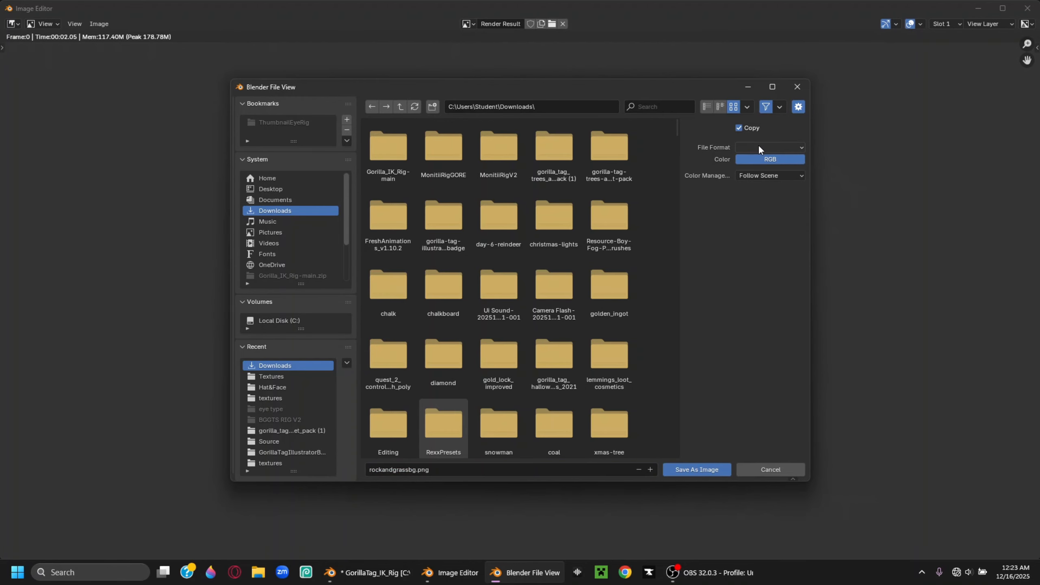
click(758, 146)
click(671, 199)
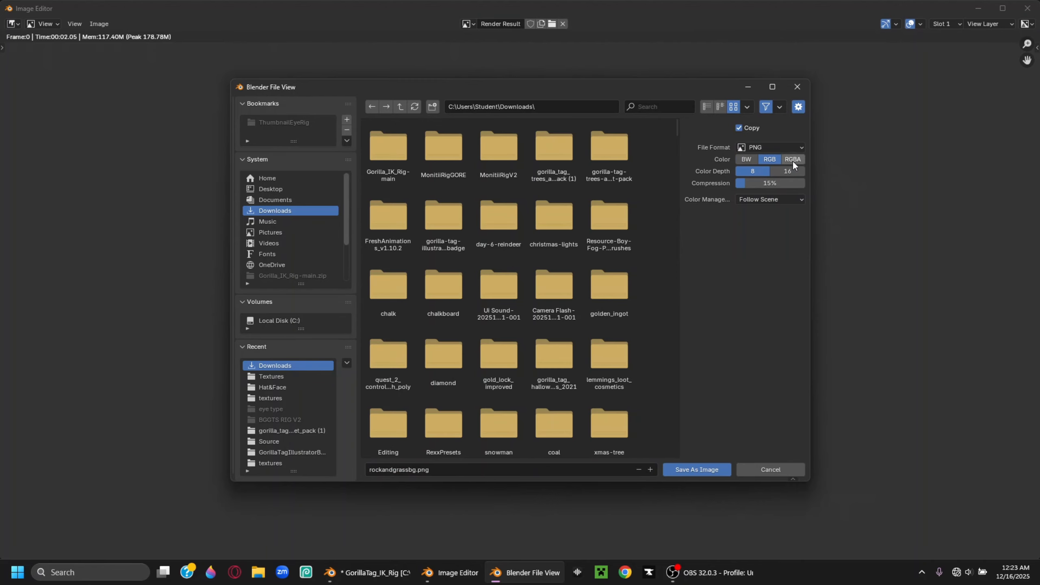
click(711, 470)
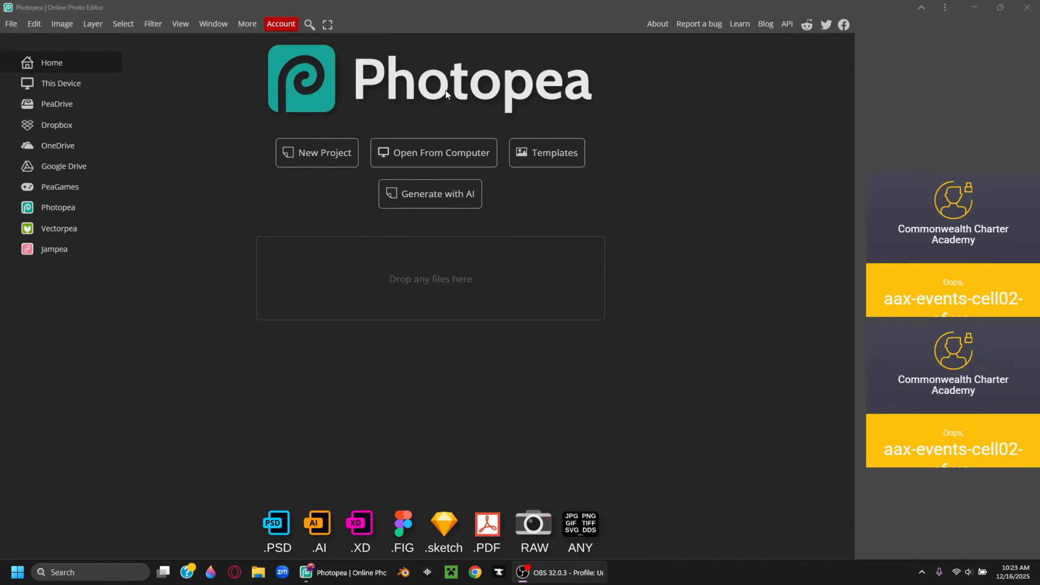
Create a transparent-background project with the redmonketut layer above rockandgrassbg
click(318, 151)
click(636, 196)
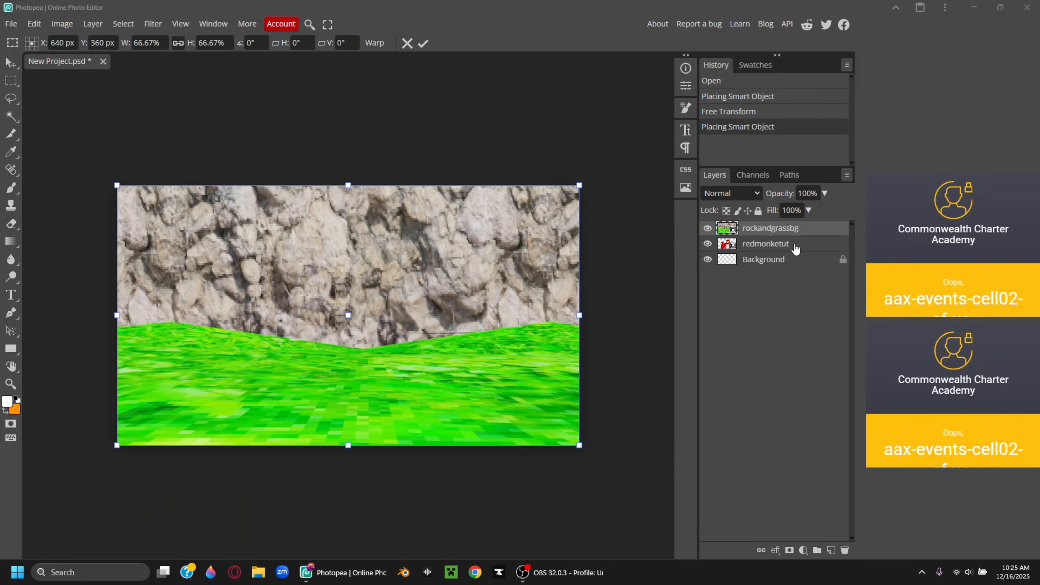
drag(781, 246, 788, 226)
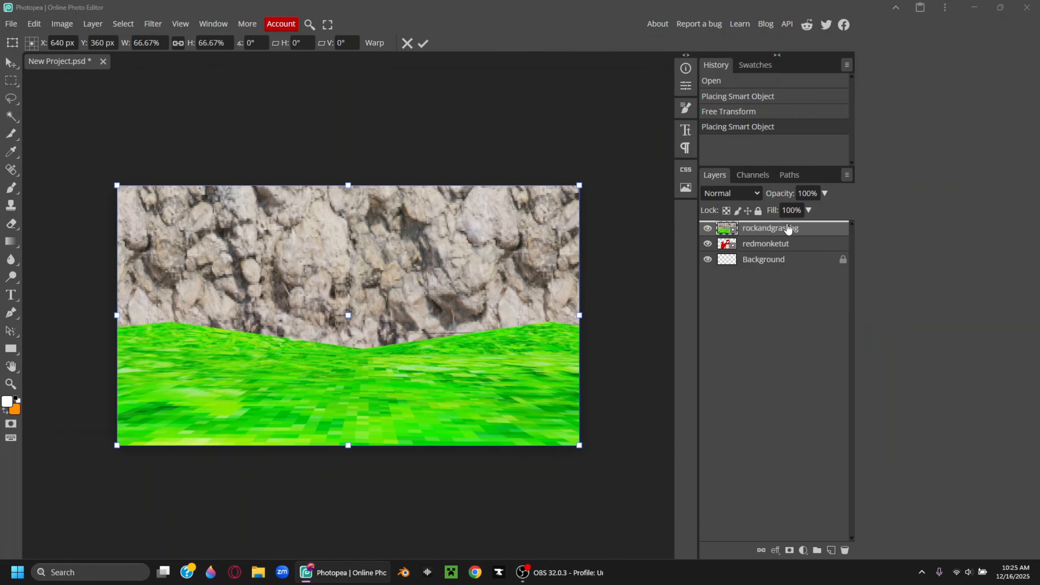
key(b)
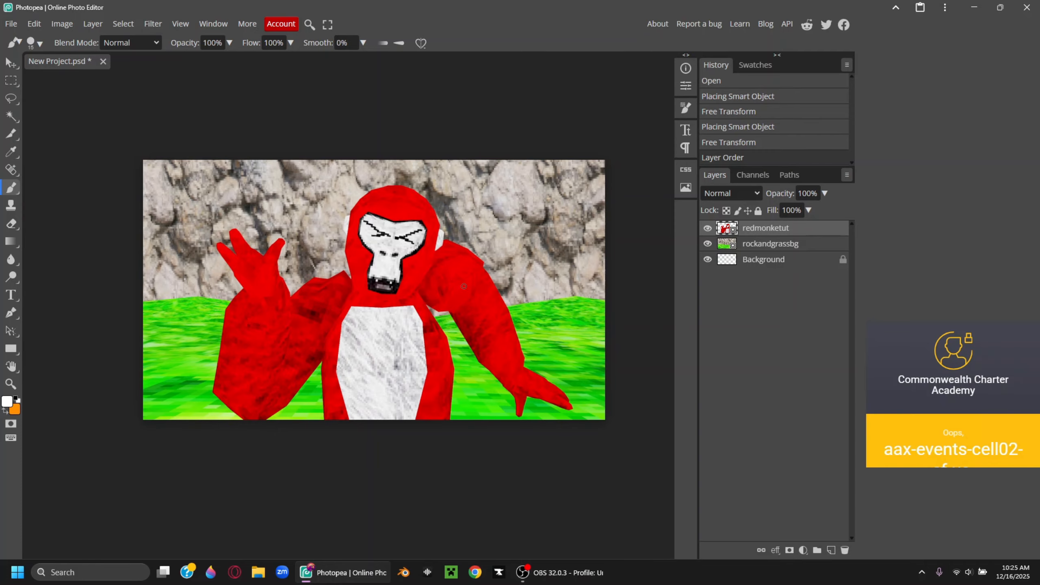
Enlarge the gorilla to about 69%, shift it up-left, and rasterize its layer
click(10, 64)
drag(573, 419, 586, 427)
drag(499, 259, 492, 252)
right_click(762, 230)
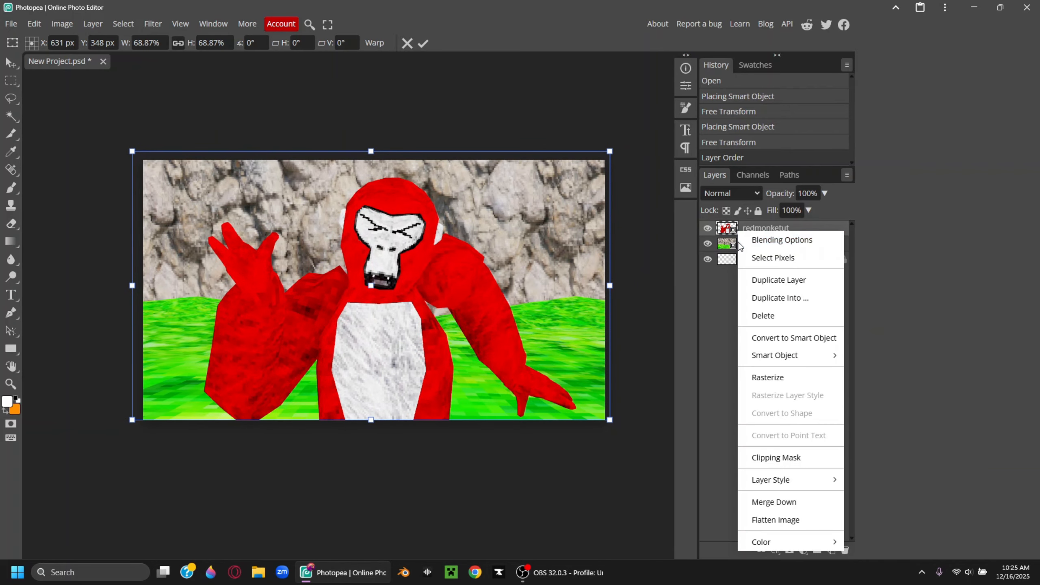
click(766, 378)
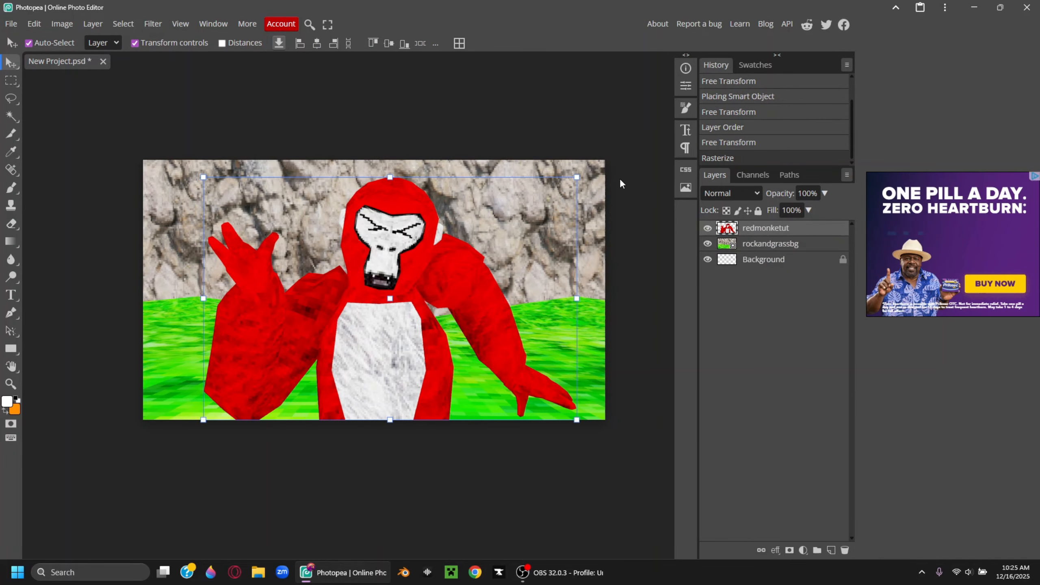
click(768, 245)
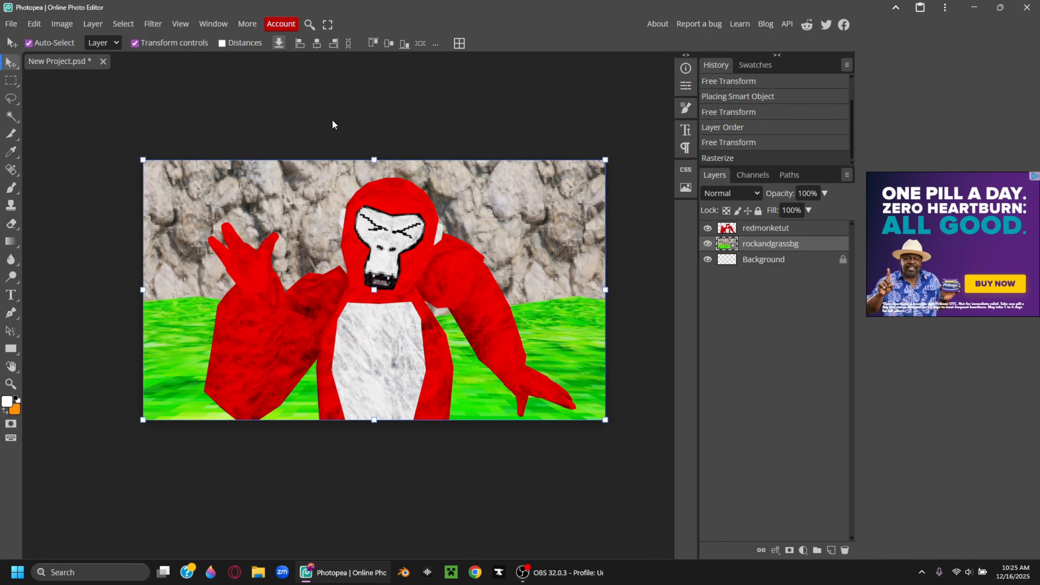
Apply Camera Raw to the background with exposure 0.5 and slightly raised vibrance
click(152, 23)
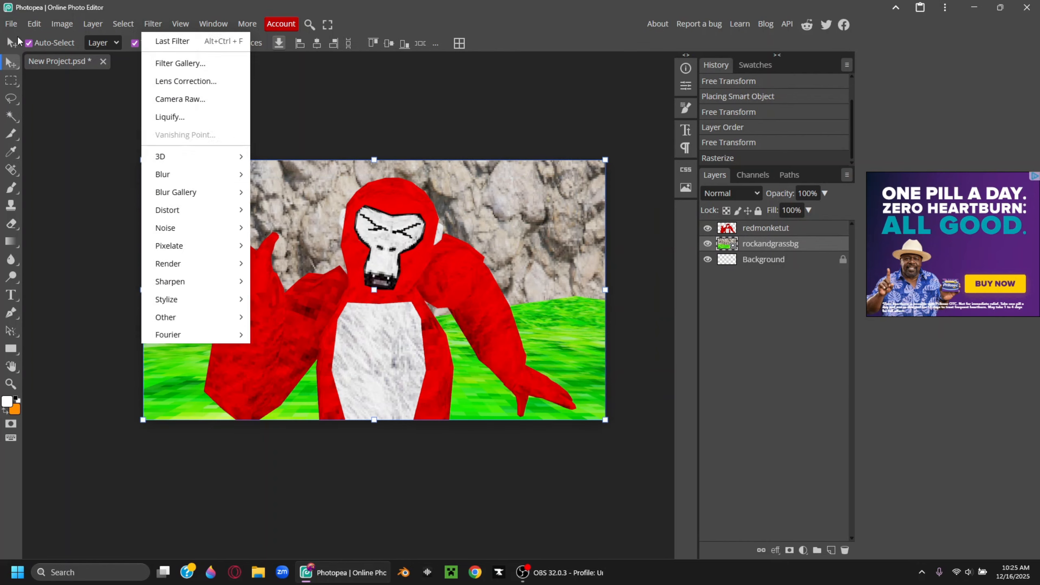
mouse_move(166, 40)
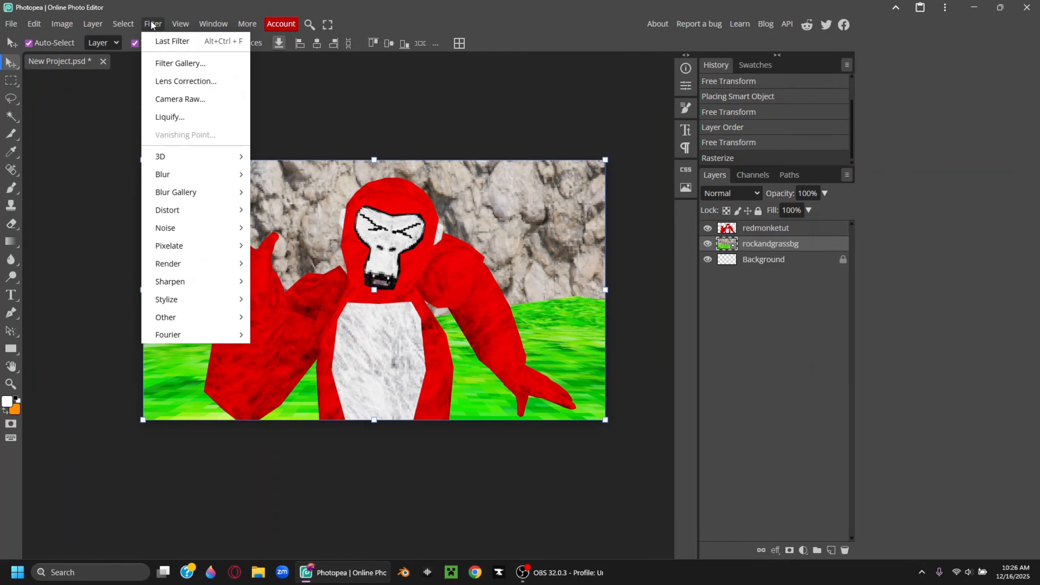
click(204, 100)
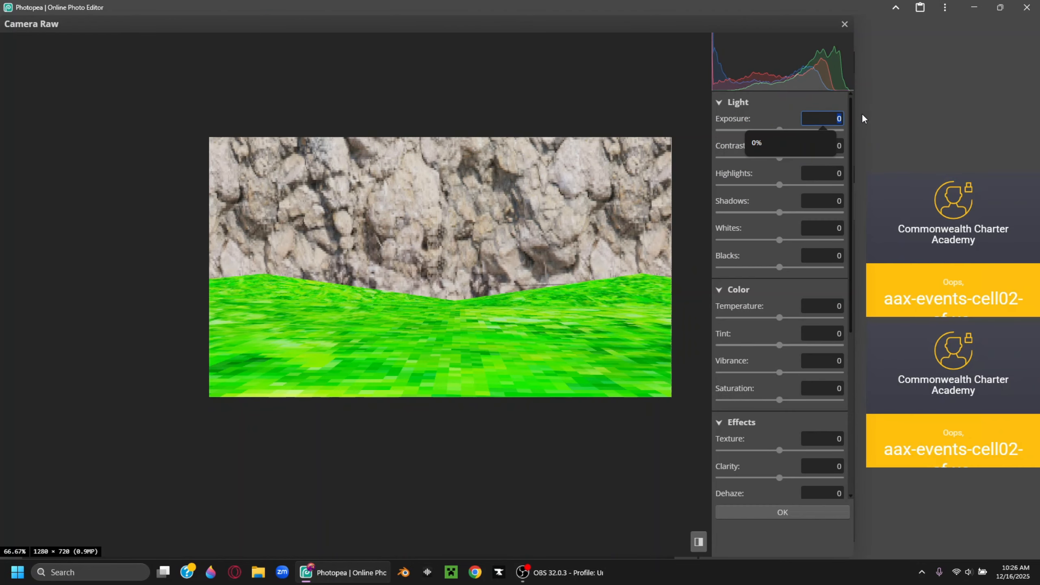
text(0.5)
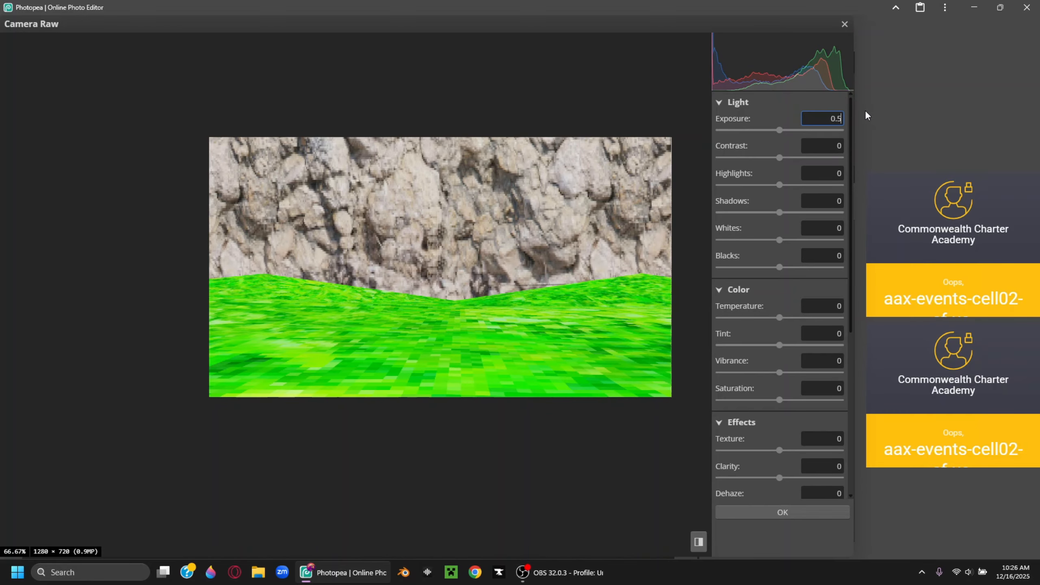
key(Return)
drag(781, 160, 788, 160)
scroll(783, 340, down, 2)
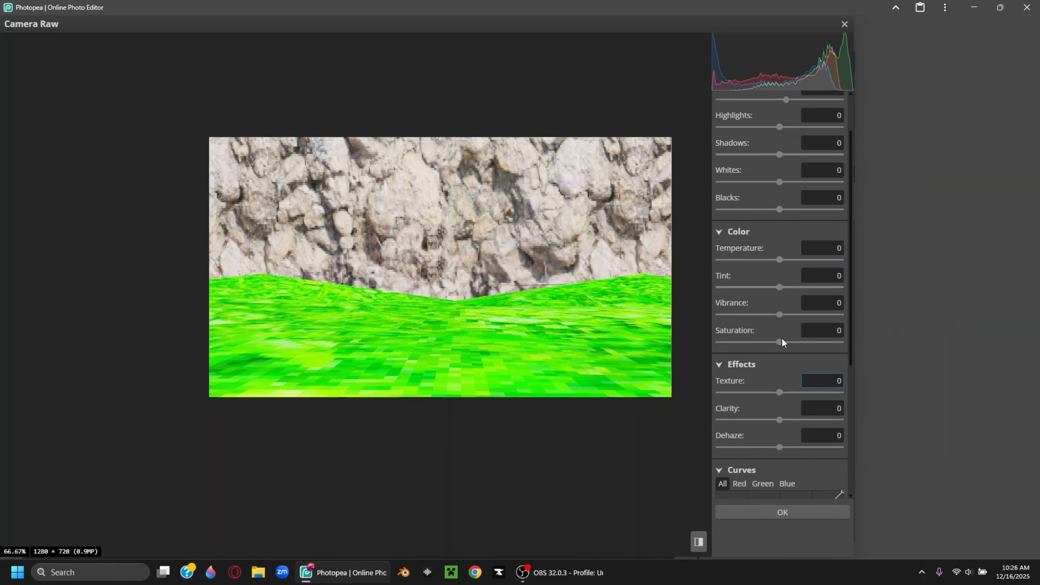
drag(780, 316, 789, 317)
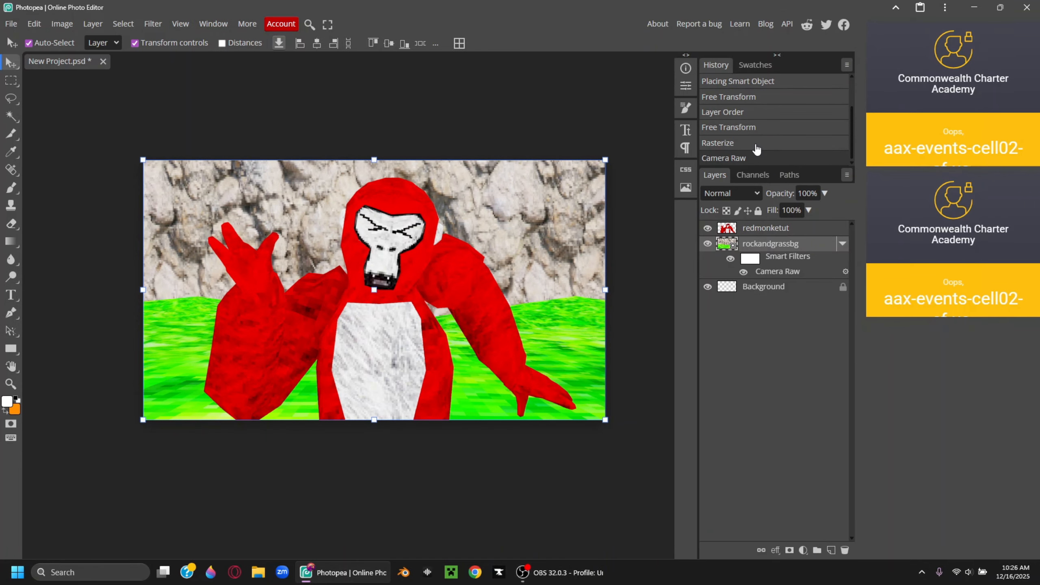
click(755, 141)
click(756, 160)
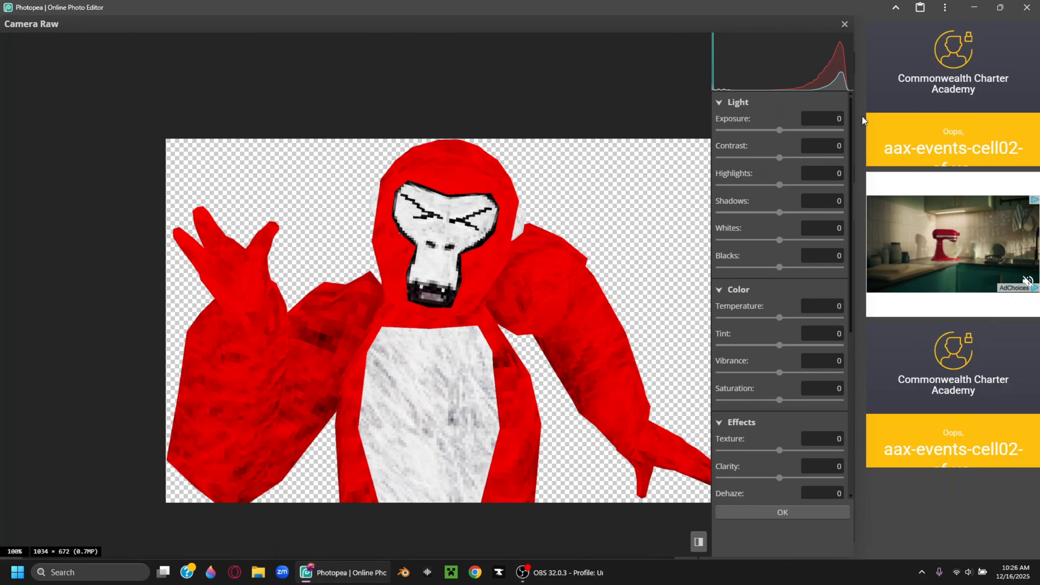
Give the gorilla Camera Raw exposure 0.3, saturation 7 and a lifted red curve
drag(834, 119, 855, 119)
text(0.3)
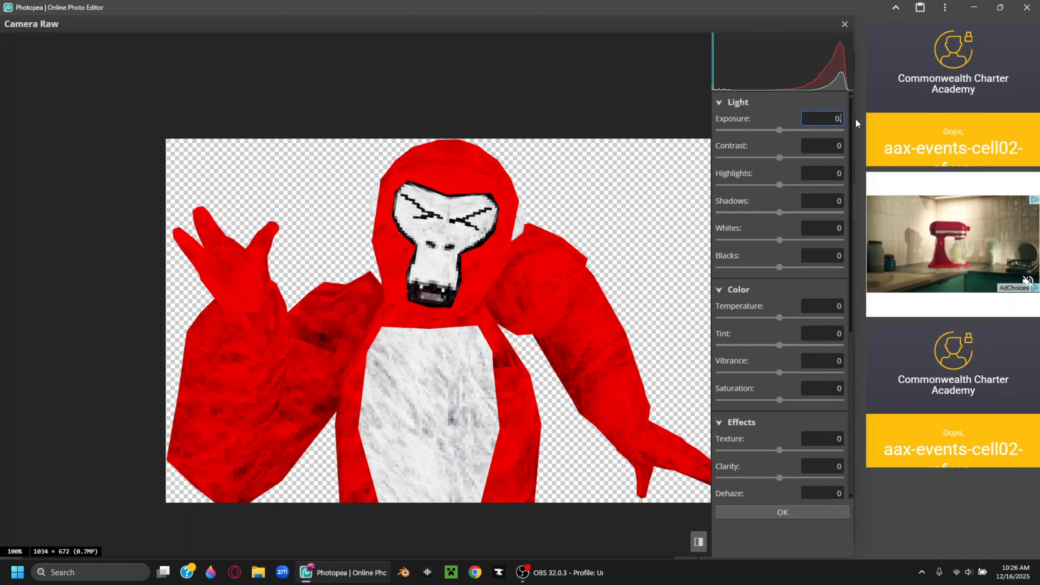
key(Return)
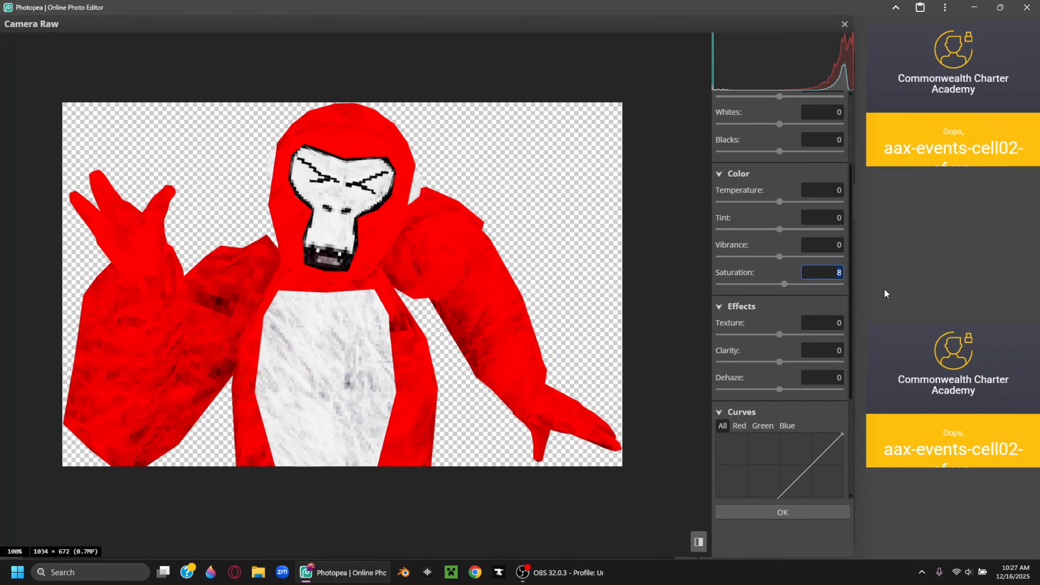
text(7)
key(Return)
scroll(749, 285, down, 4)
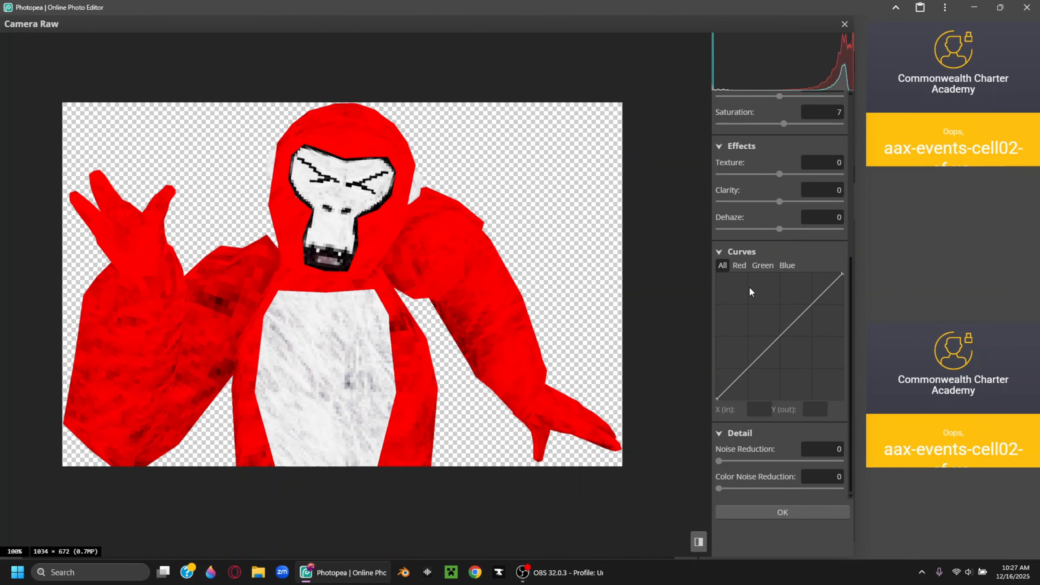
click(739, 265)
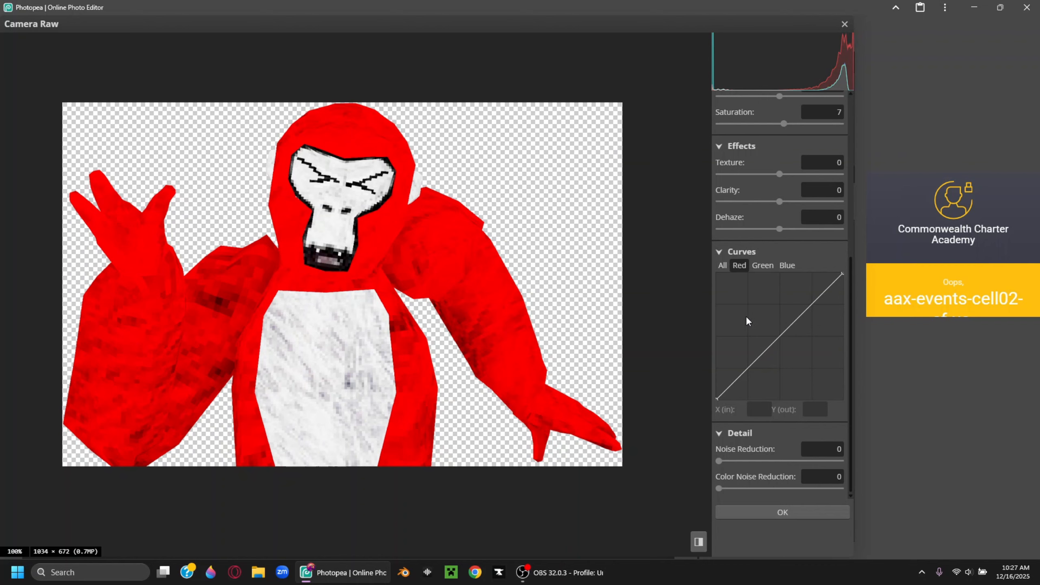
drag(745, 314, 786, 337)
key(Return)
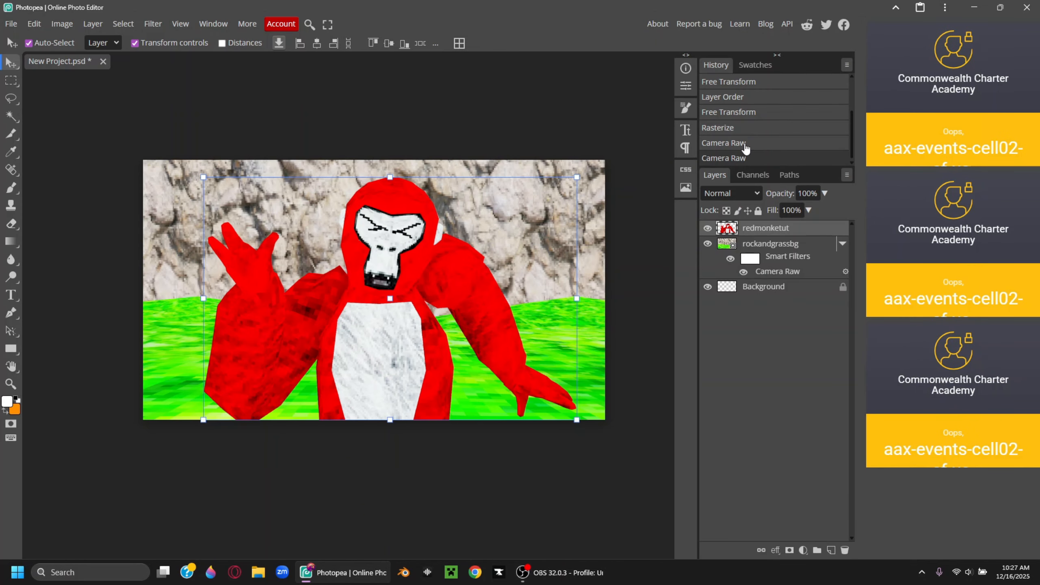
click(745, 146)
click(744, 159)
scroll(664, 308, down, 2)
Set a 0% hardness brush at 80% opacity and lock redmonketut's transparent pixels
mouse_move(436, 408)
middle_down()
mouse_move(495, 431)
mouse_move(416, 470)
mouse_move(425, 467)
middle_up()
click(11, 188)
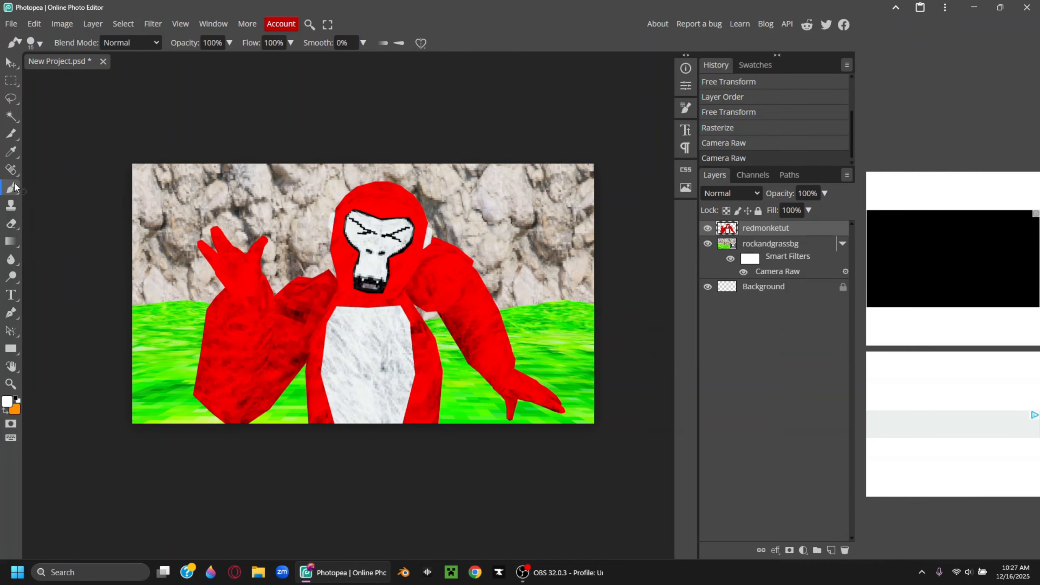
click(35, 43)
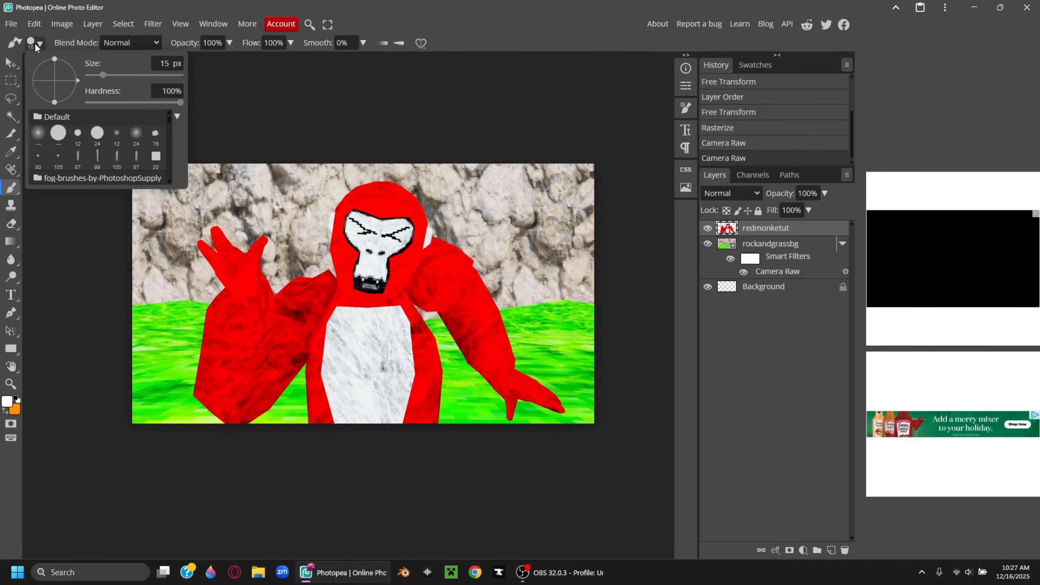
mouse_move(122, 102)
mouse_down()
mouse_move(88, 103)
mouse_move(120, 75)
mouse_up()
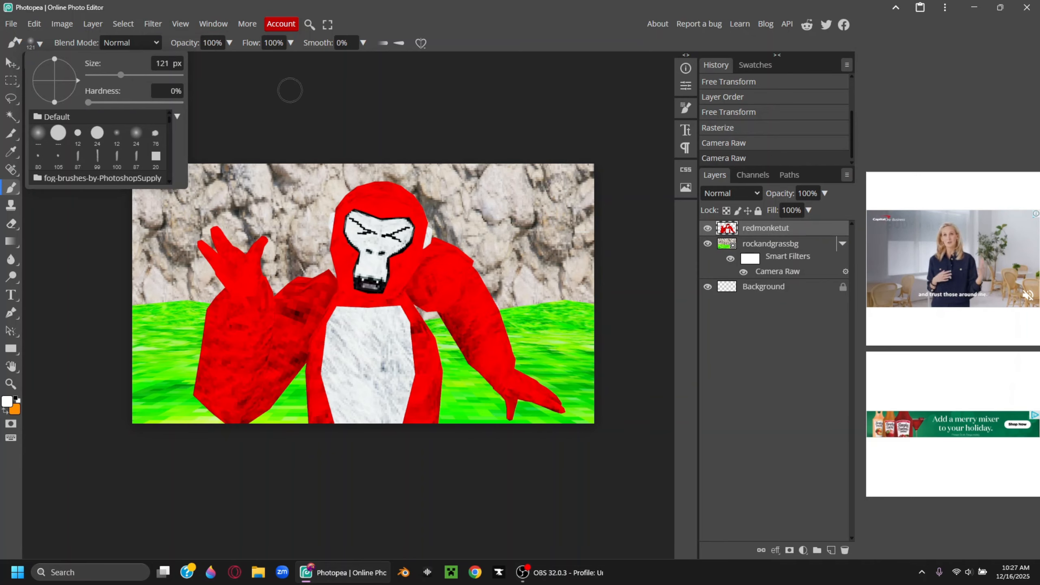
click(217, 45)
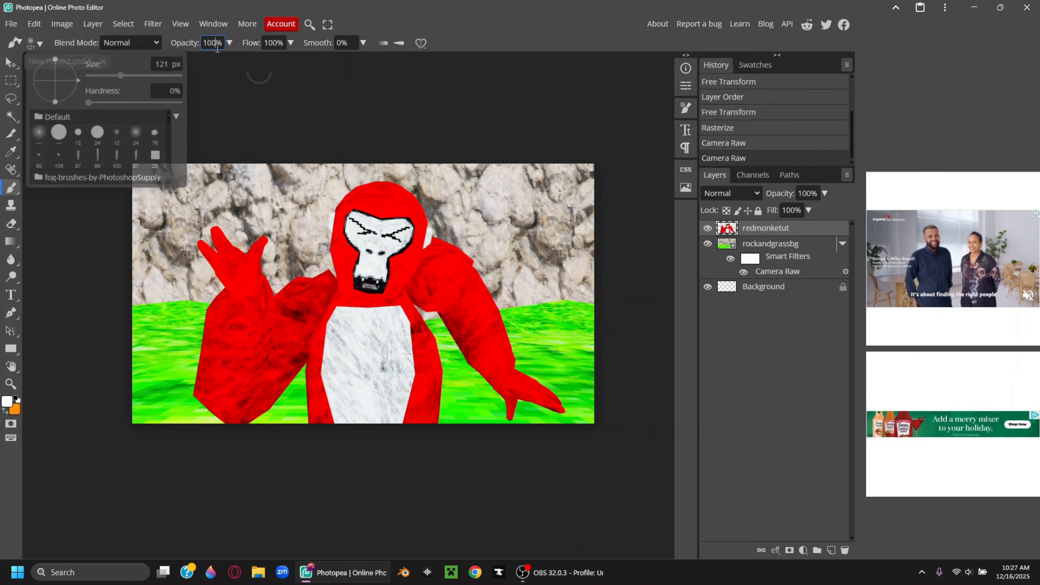
drag(218, 46, 199, 49)
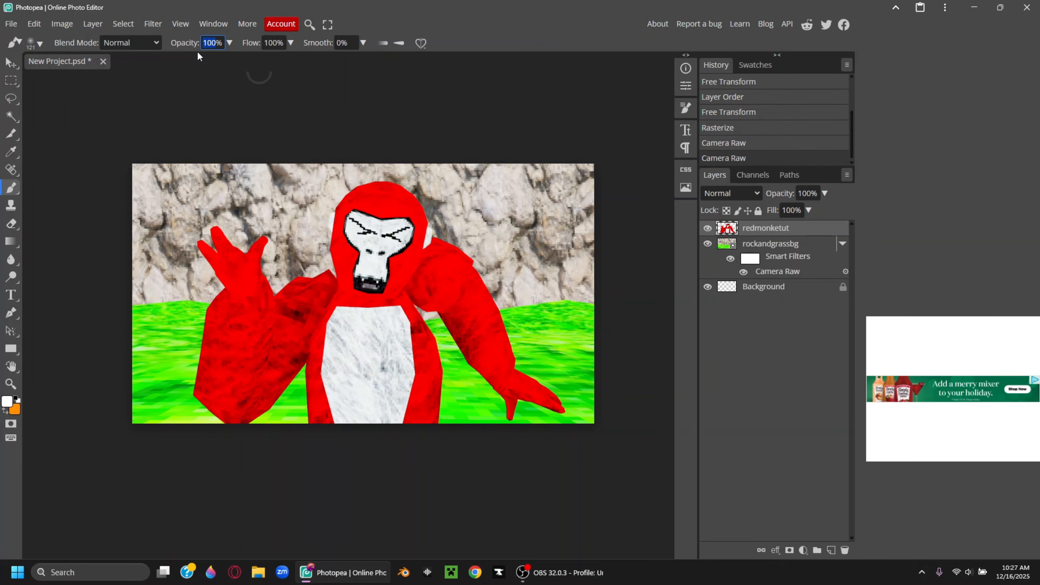
text(80)
key(Tab)
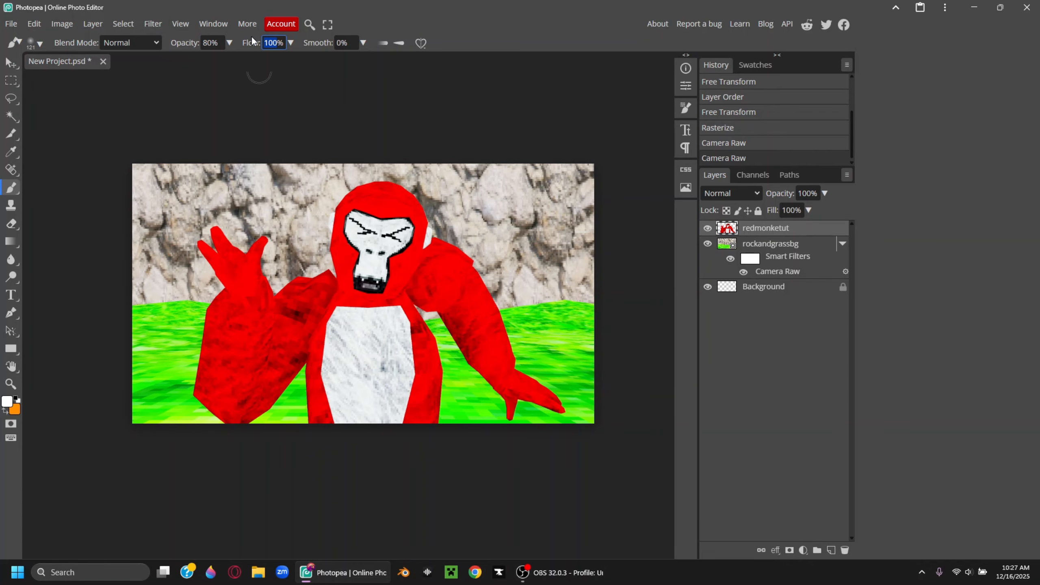
key(Return)
click(728, 210)
middle_drag(359, 299, 402, 320)
Paint soft highlights on the right side of the head and the left shoulder
scroll(402, 321, up, 6)
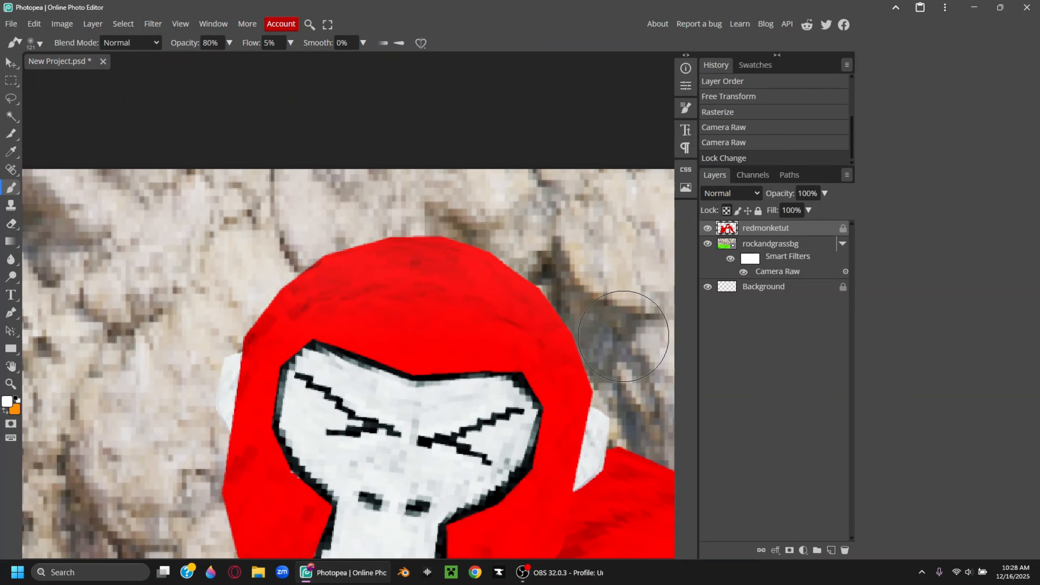
drag(443, 249, 605, 390)
middle_drag(604, 389, 451, 242)
scroll(450, 241, down, 3)
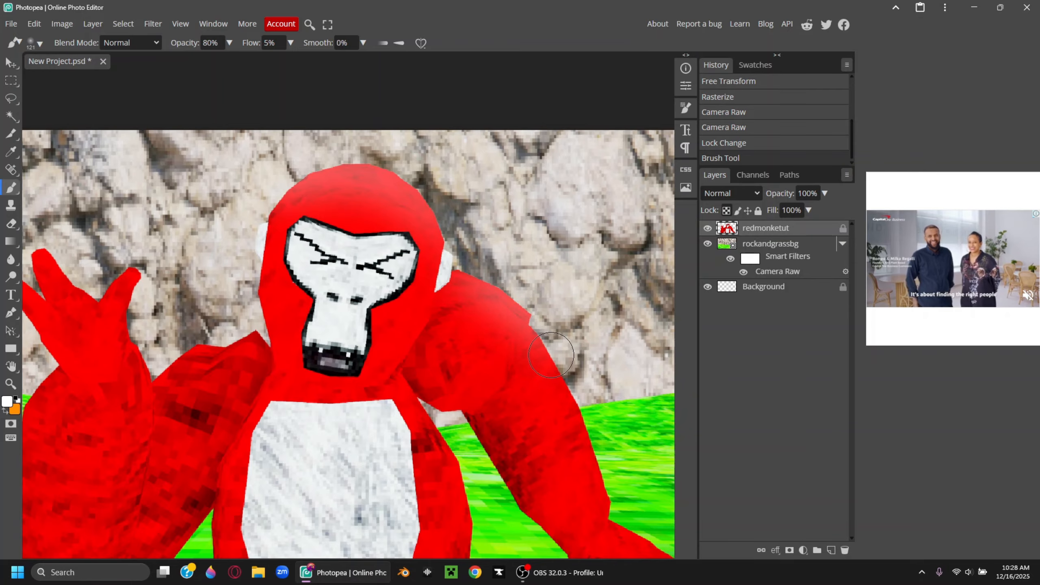
drag(551, 355, 554, 361)
middle_drag(327, 348, 511, 325)
mouse_move(426, 311)
mouse_down()
mouse_move(376, 328)
mouse_move(430, 315)
mouse_up()
middle_drag(385, 281, 286, 339)
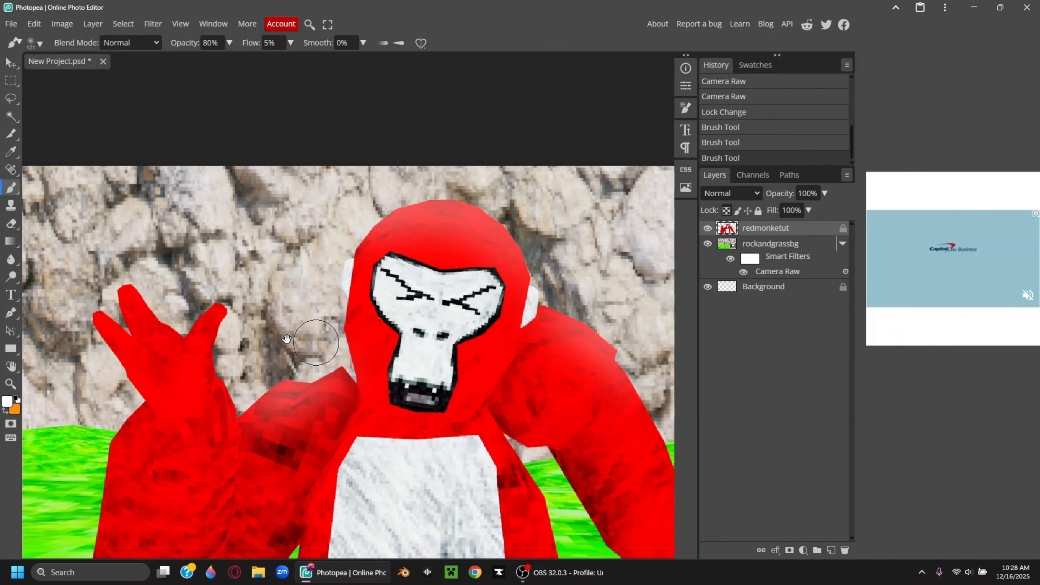
Shrink the brush and set its flow to 50%
key(bracketleft)
key(bracketleft)
key(bracketleft)
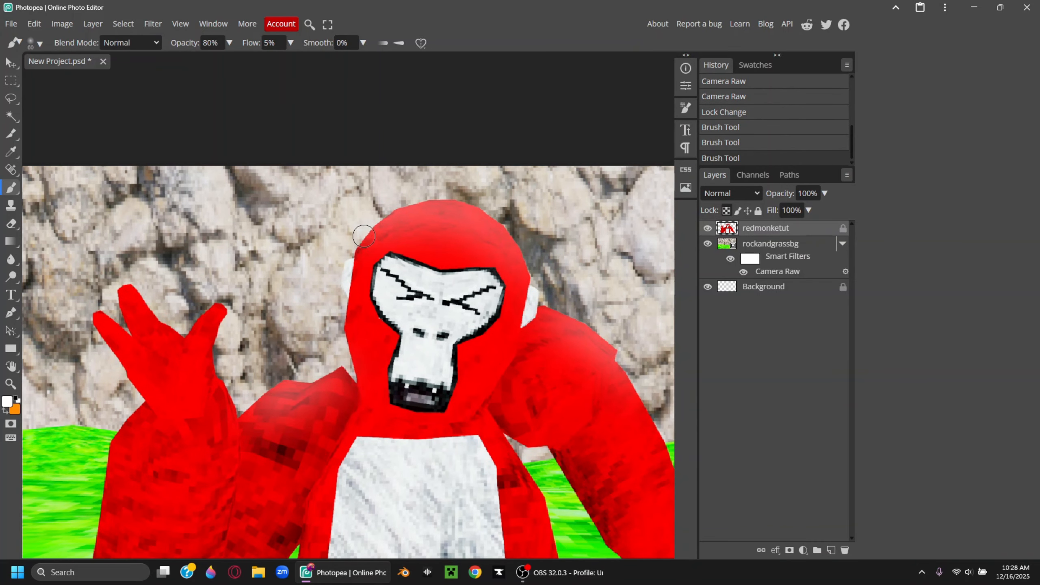
key(bracketleft)
key(bracketleft)
key(bracketleft)
key(bracketleft)
key(bracketleft)
click(274, 43)
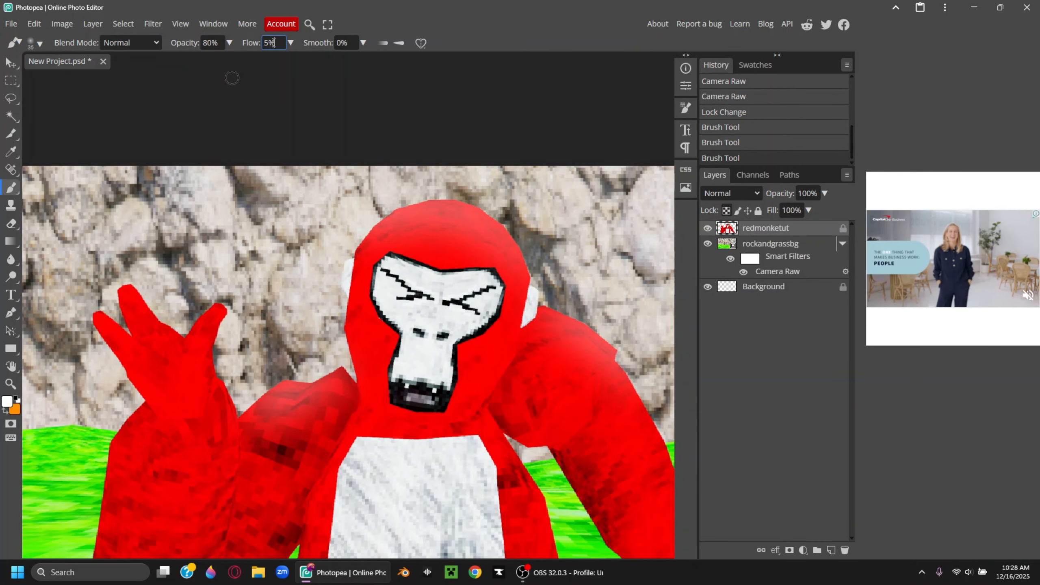
text(0)
key(Return)
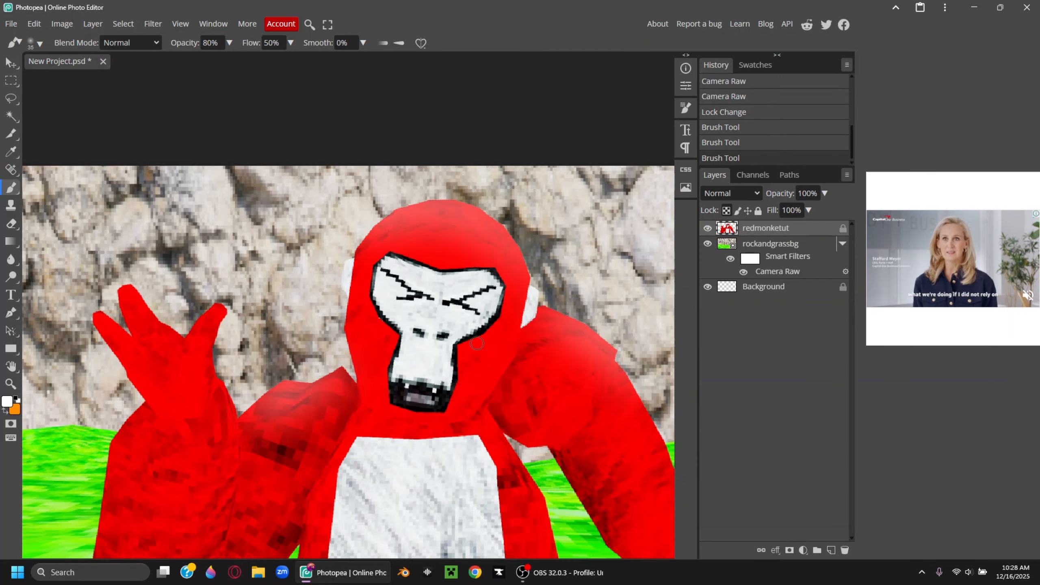
scroll(477, 343, up, 6)
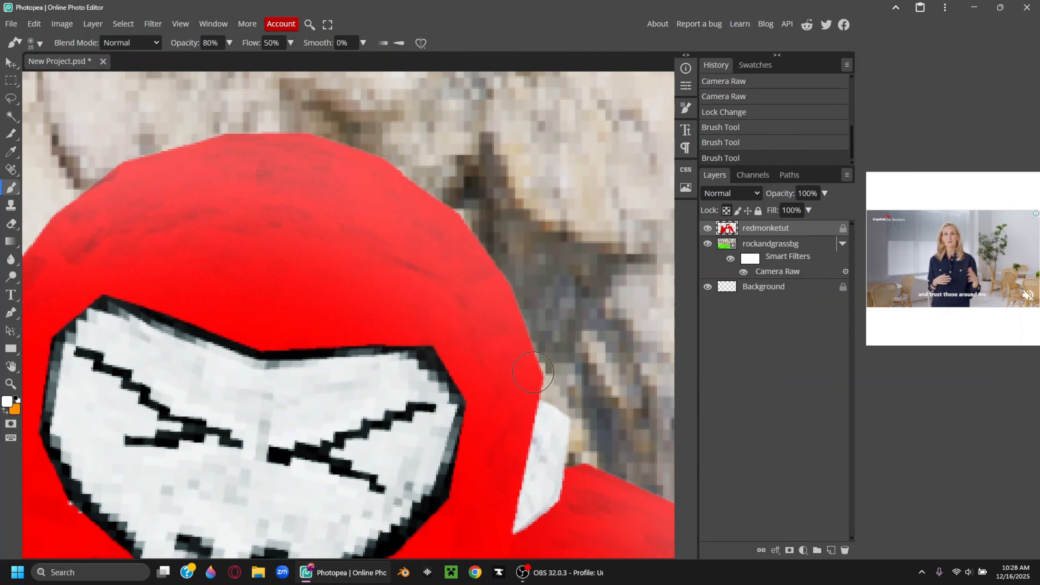
Paint white highlights along the head's right, top and left edges and the right shoulder
click(539, 366)
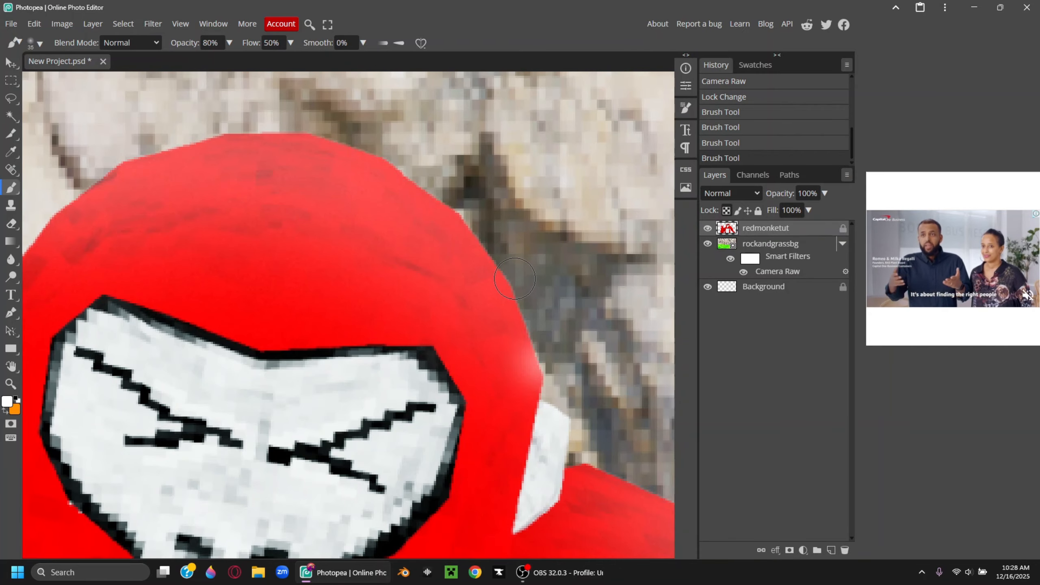
drag(534, 377, 504, 287)
middle_drag(505, 287, 612, 406)
mouse_move(608, 406)
mouse_down()
mouse_move(572, 327)
mouse_move(474, 270)
mouse_move(353, 236)
mouse_move(254, 274)
mouse_up()
middle_drag(236, 291, 391, 242)
mouse_move(391, 242)
mouse_down()
mouse_move(362, 249)
mouse_move(252, 348)
mouse_up()
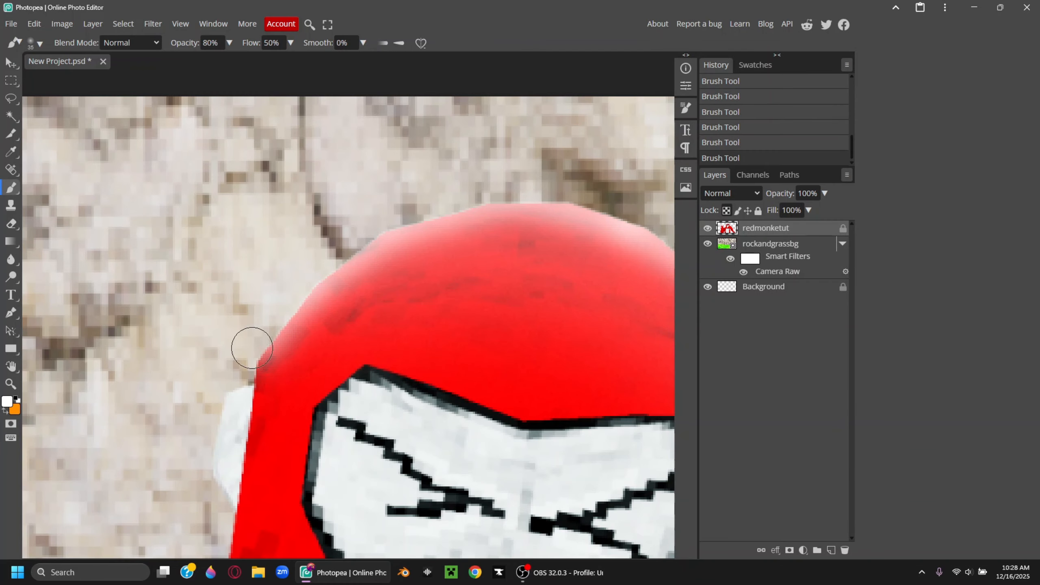
middle_drag(638, 431, 212, 287)
mouse_move(663, 491)
middle_down()
mouse_move(526, 401)
mouse_move(500, 363)
middle_up()
mouse_move(513, 391)
mouse_down()
mouse_move(443, 273)
mouse_move(245, 196)
mouse_up()
mouse_move(109, 265)
middle_down()
mouse_move(244, 359)
mouse_move(671, 246)
middle_up()
Repaint the highlight along the arm's edge and fit the whole image in view
middle_drag(219, 416, 578, 187)
drag(370, 309, 505, 216)
middle_drag(546, 257, 449, 320)
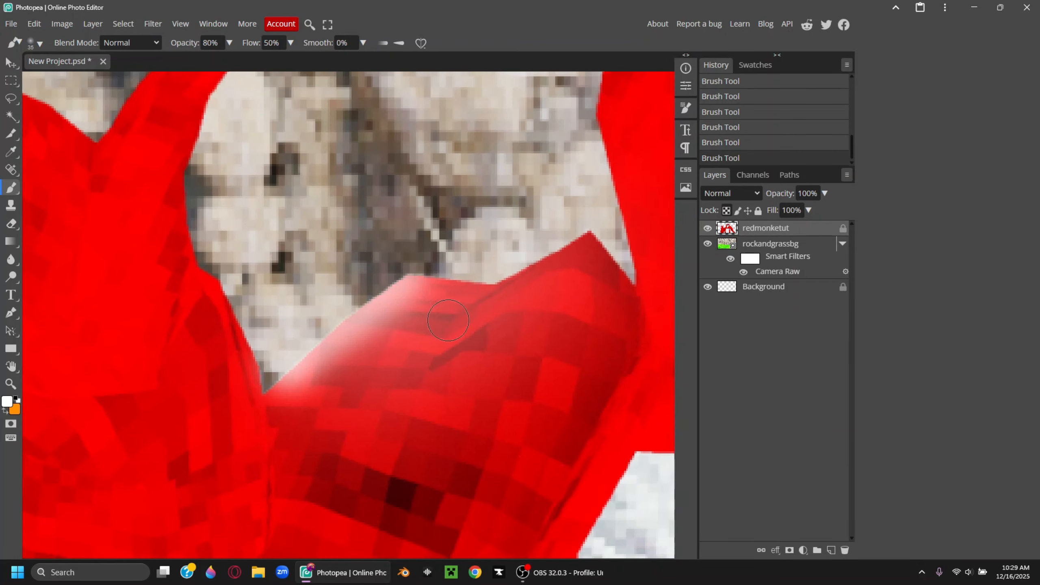
key(ctrl+z)
drag(284, 364, 413, 270)
key(ctrl+z)
key(ctrl+z)
key(ctrl+z)
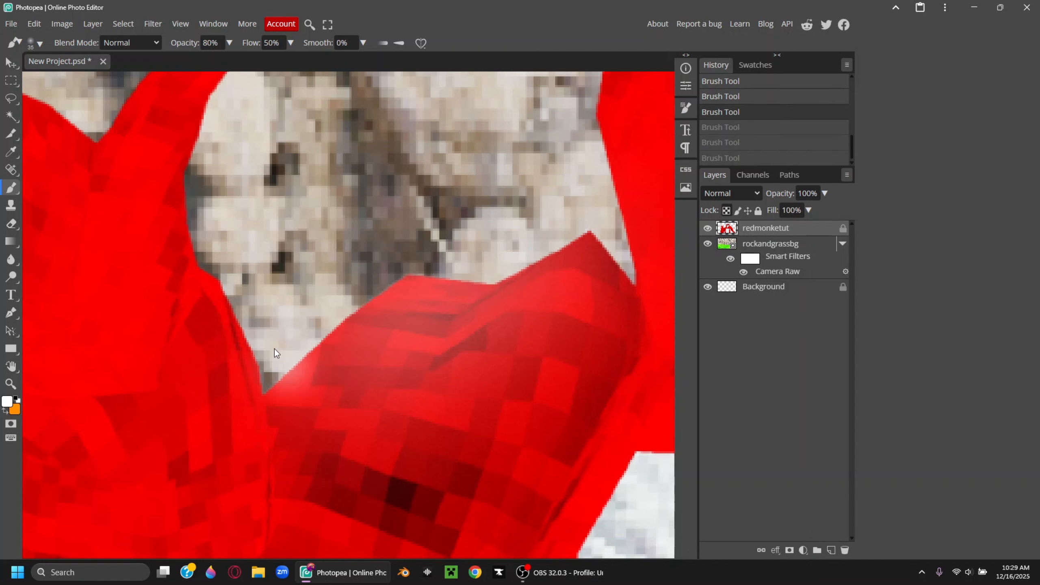
drag(273, 371, 583, 221)
key(ctrl+0)
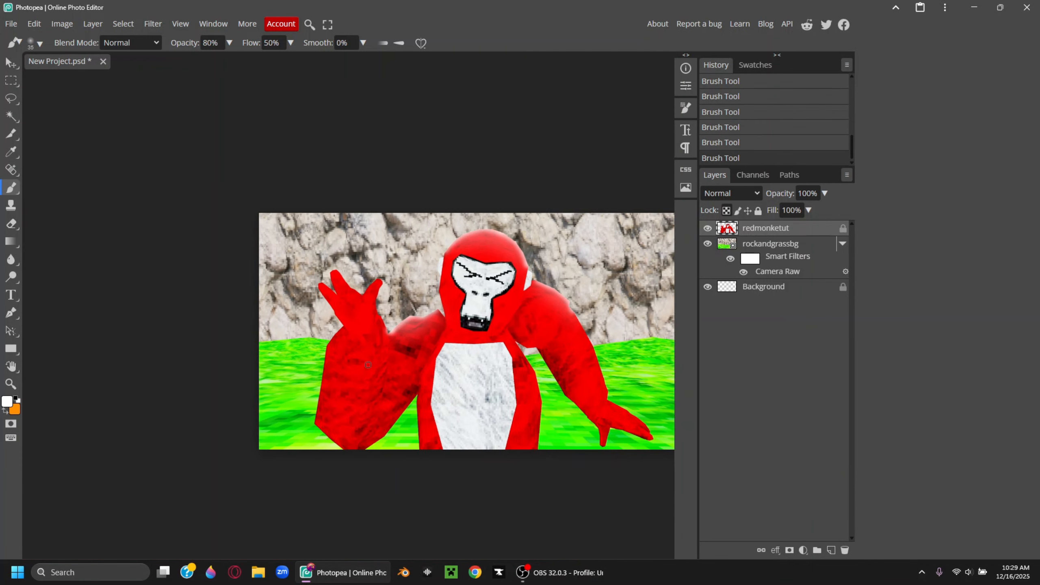
middle_drag(368, 365, 351, 364)
middle_drag(507, 364, 487, 383)
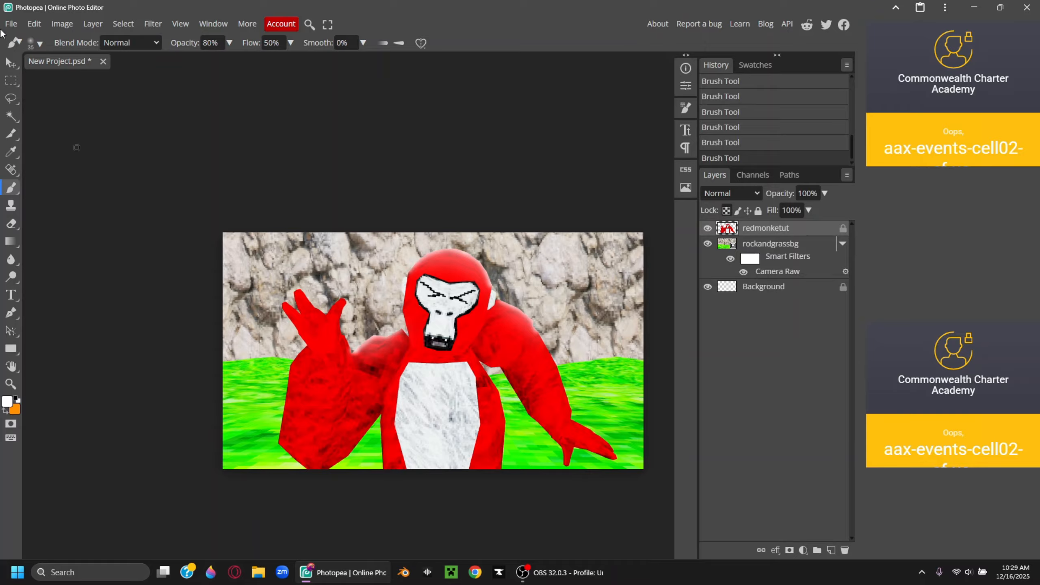
click(11, 62)
Add a white Normal inner shadow to redmonketut with opacity 100 and spread 100
right_click(736, 231)
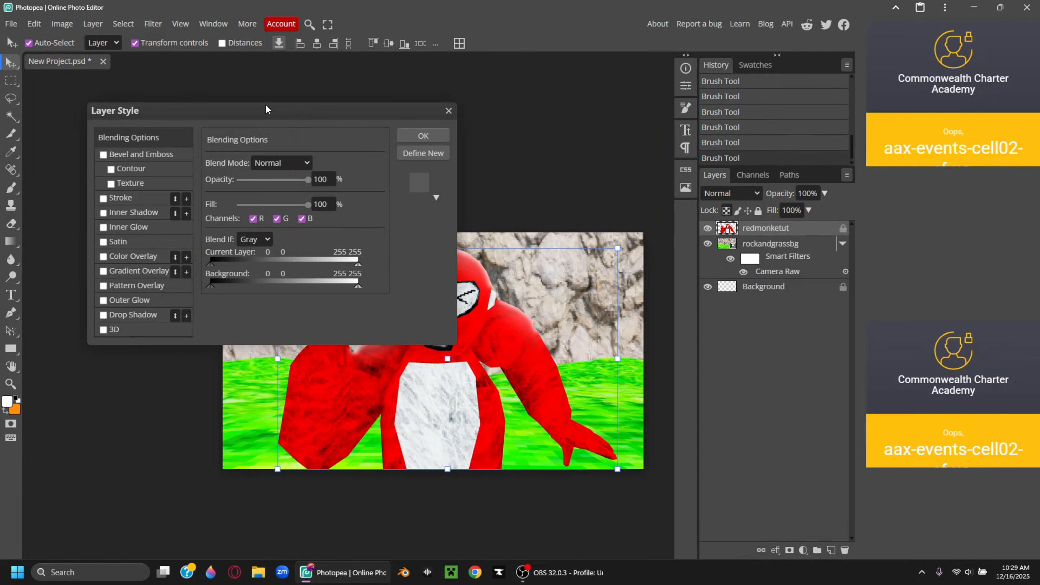
drag(266, 109, 690, 148)
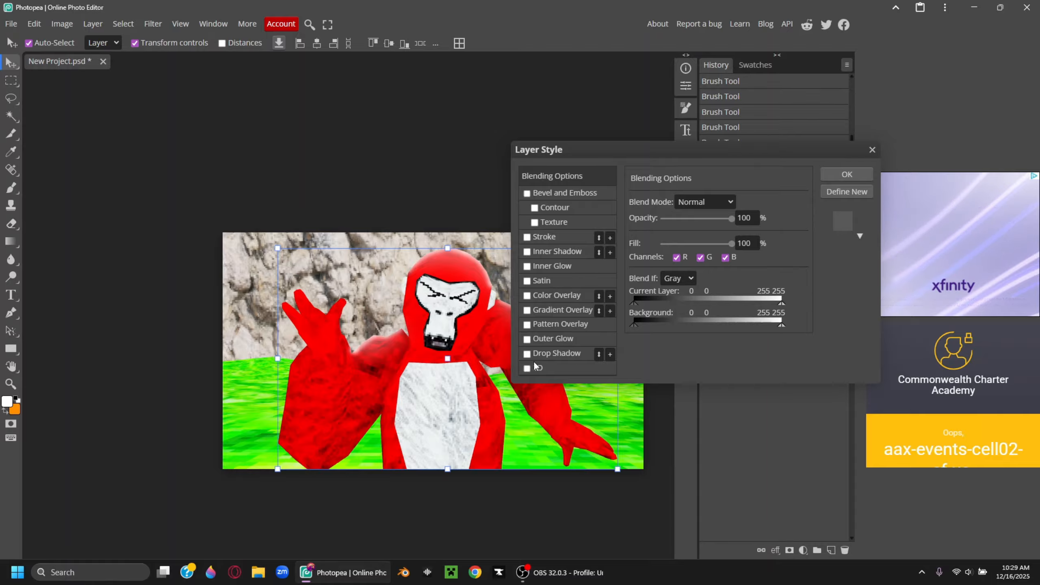
click(526, 251)
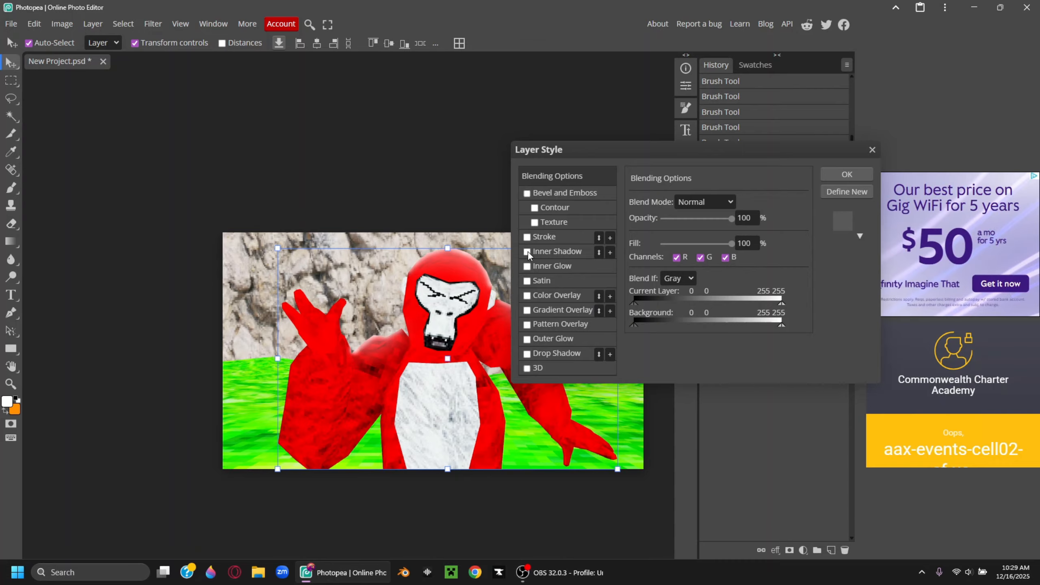
click(541, 250)
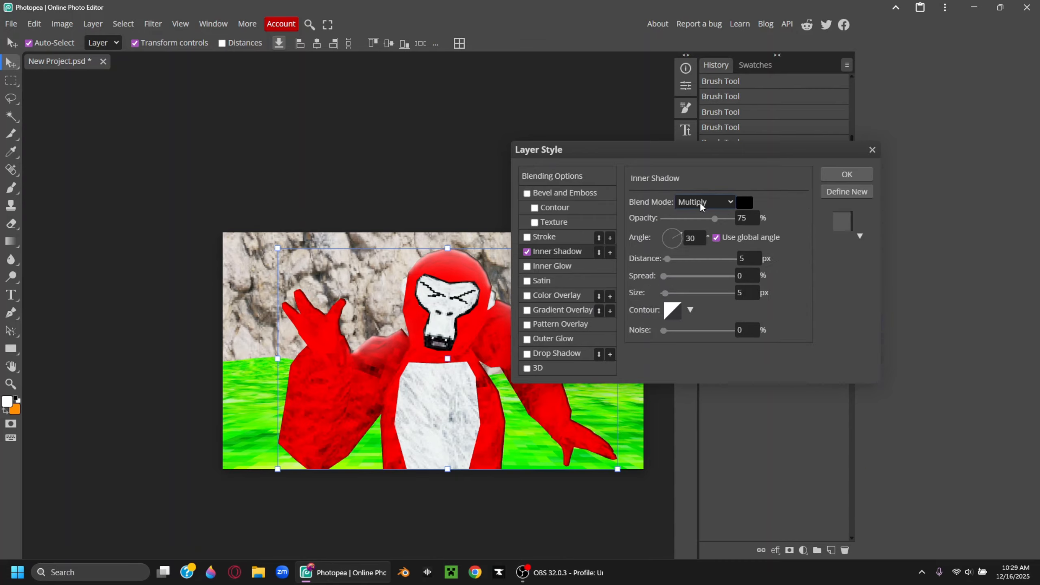
click(707, 202)
click(709, 218)
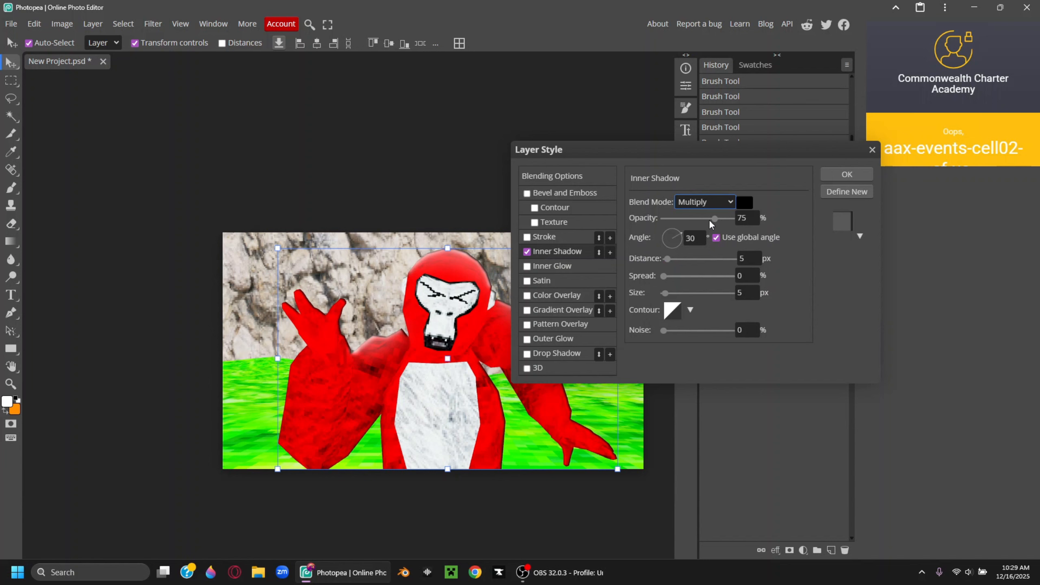
click(744, 202)
drag(159, 226, 69, 128)
click(422, 222)
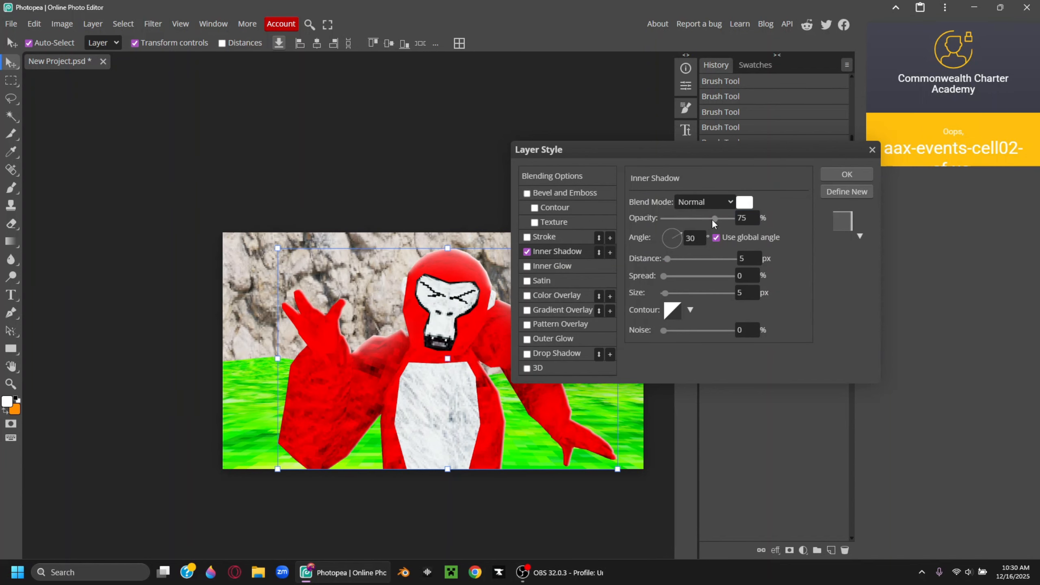
drag(712, 218, 732, 218)
drag(665, 276, 732, 276)
Try inner shadow distance 3, size 1, angle 61, then turn the inner shadow off
click(743, 257)
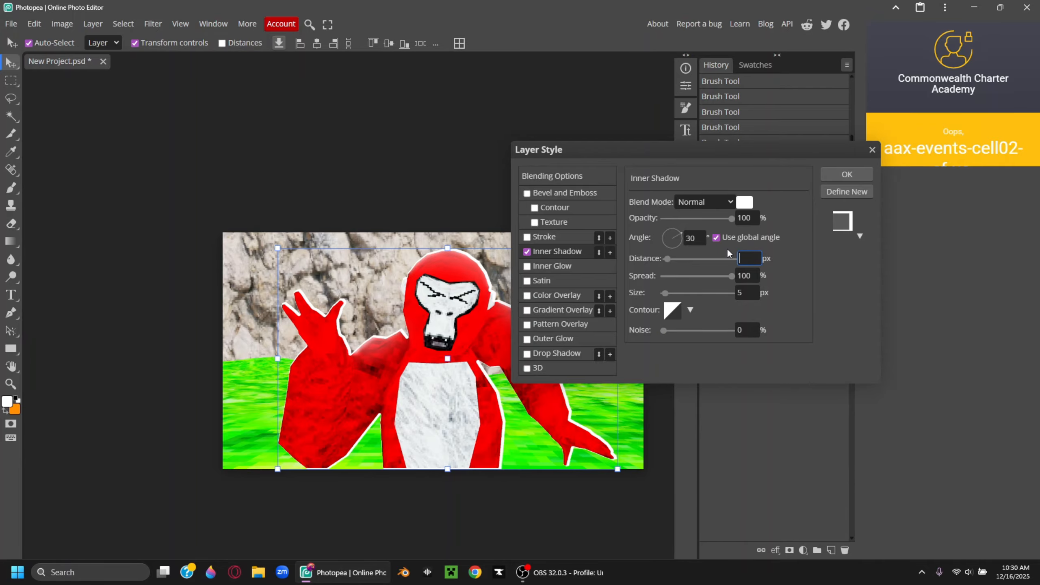
click(838, 305)
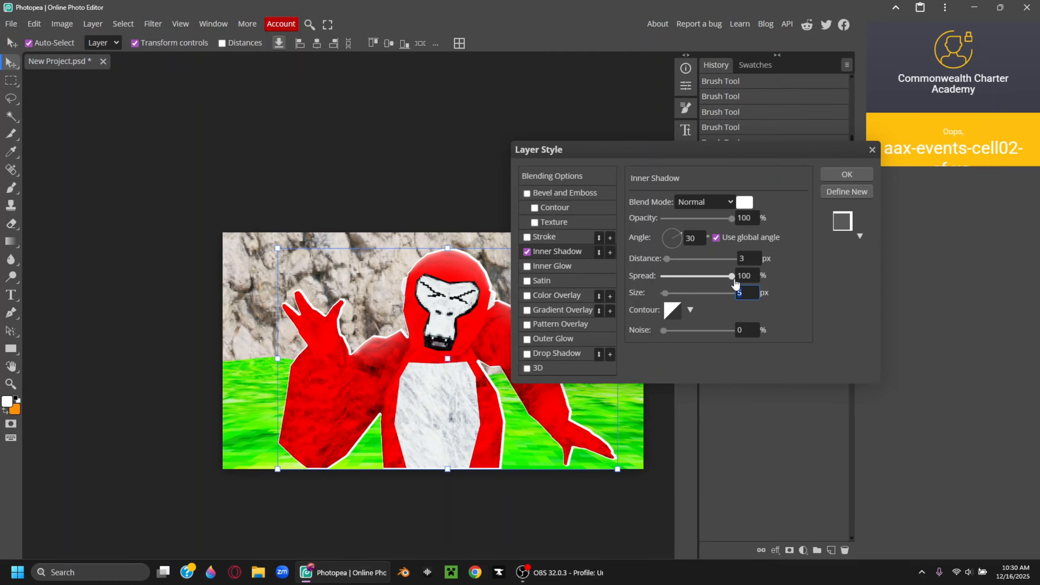
click(692, 256)
drag(677, 235, 687, 210)
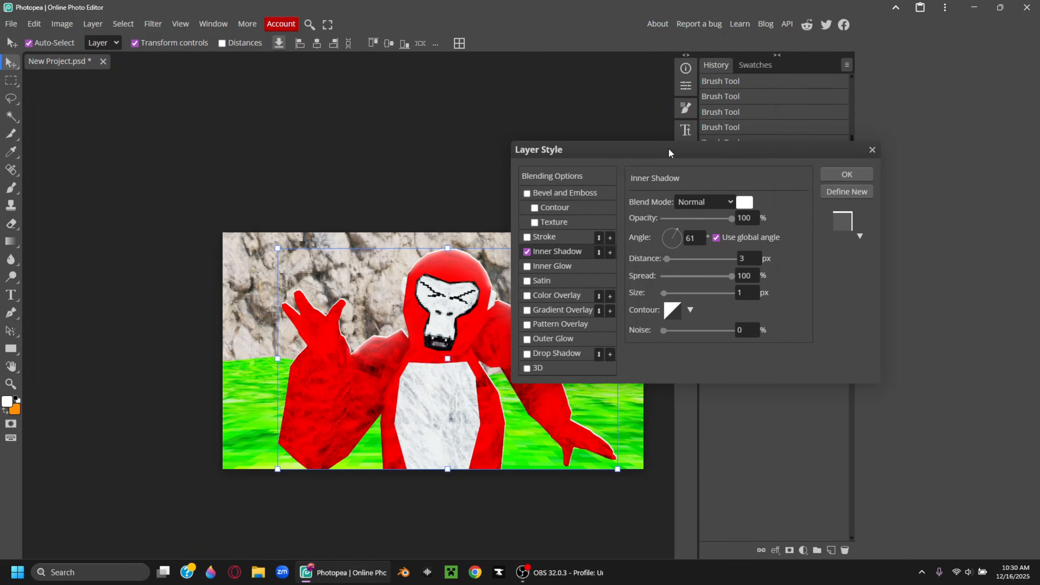
drag(668, 148, 564, 327)
right_click(840, 127)
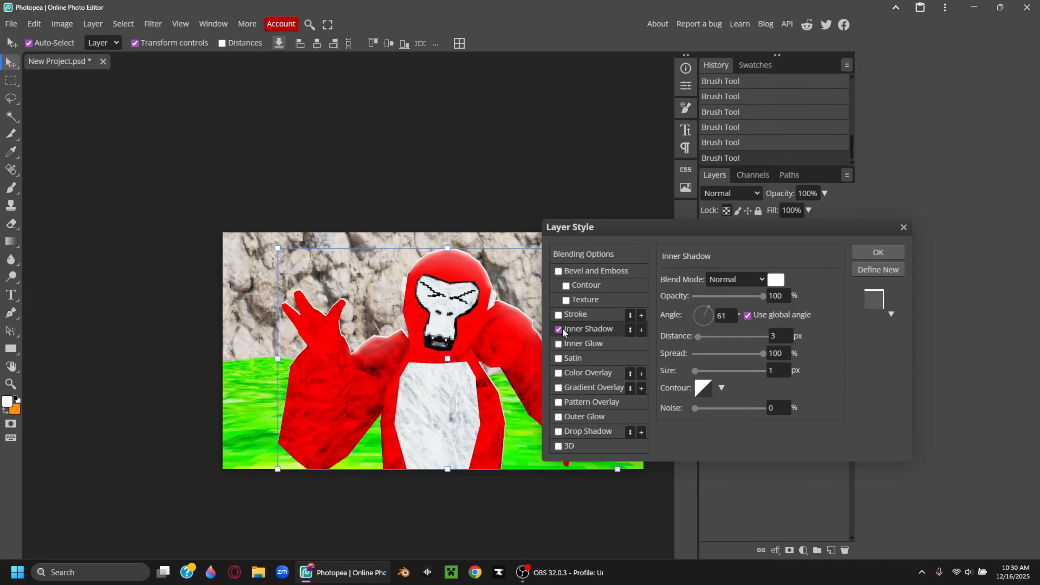
click(559, 432)
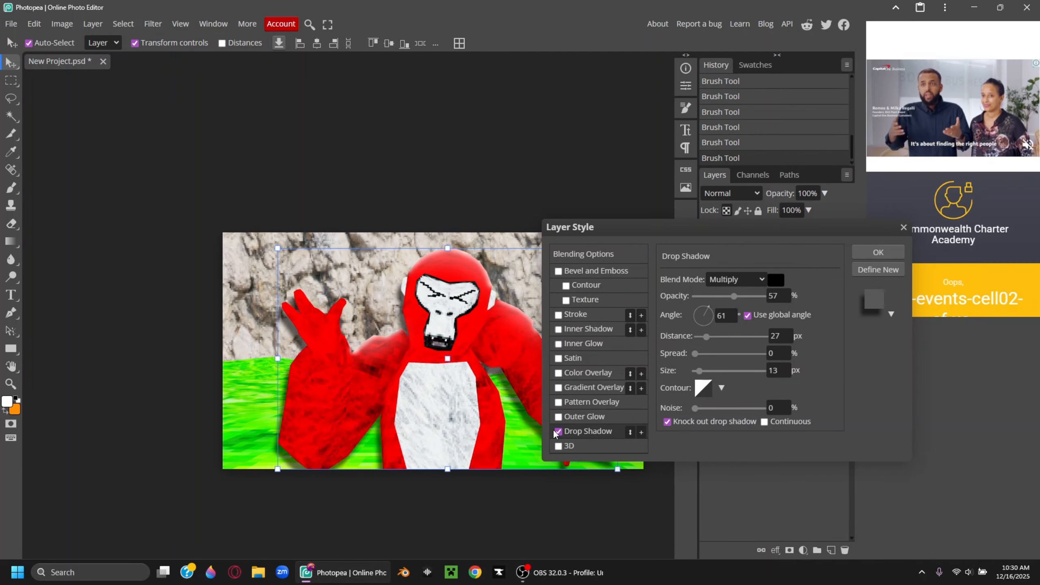
Add a Normal drop shadow: opacity 100, spread 100, distance 2, size 1, angle -88
click(558, 329)
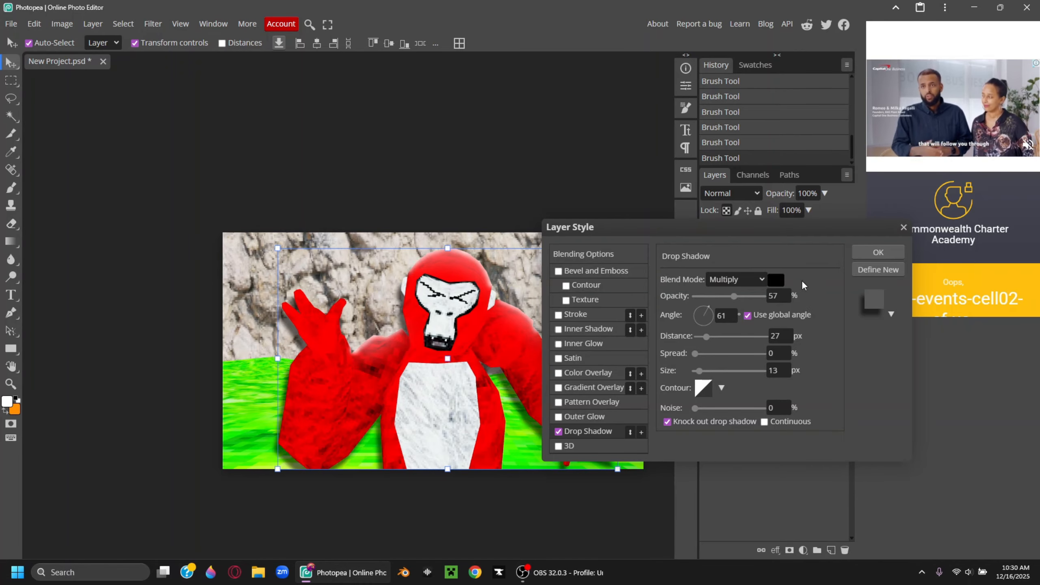
click(747, 280)
click(751, 296)
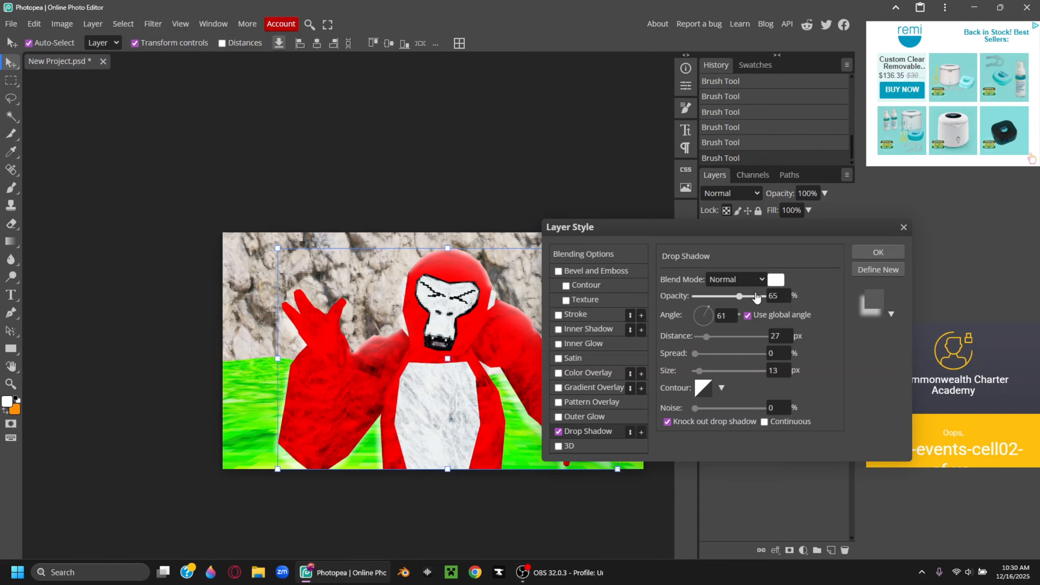
drag(756, 298, 765, 296)
drag(751, 351, 766, 353)
click(779, 335)
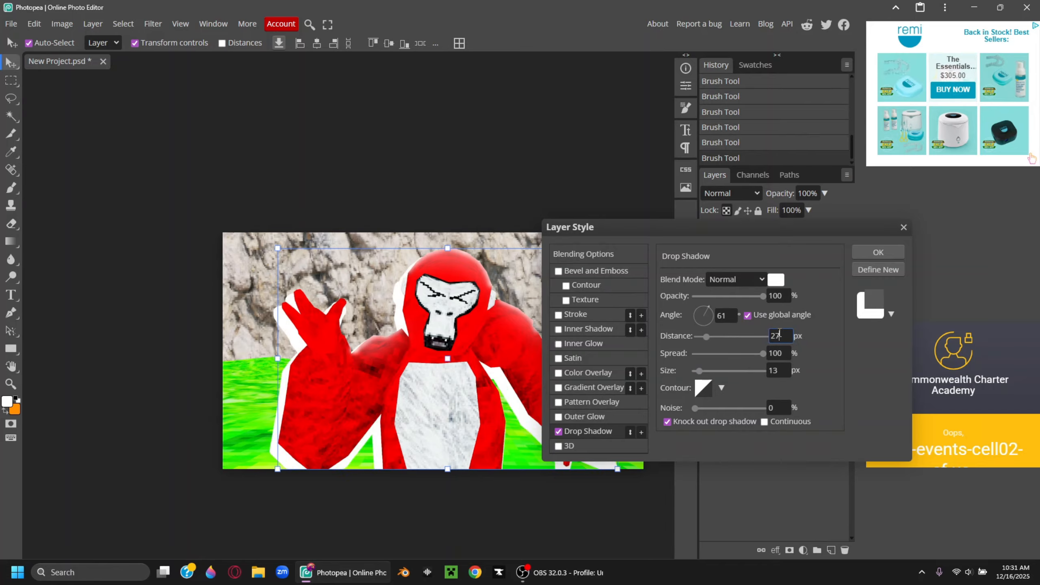
text(2)
click(779, 370)
text(1)
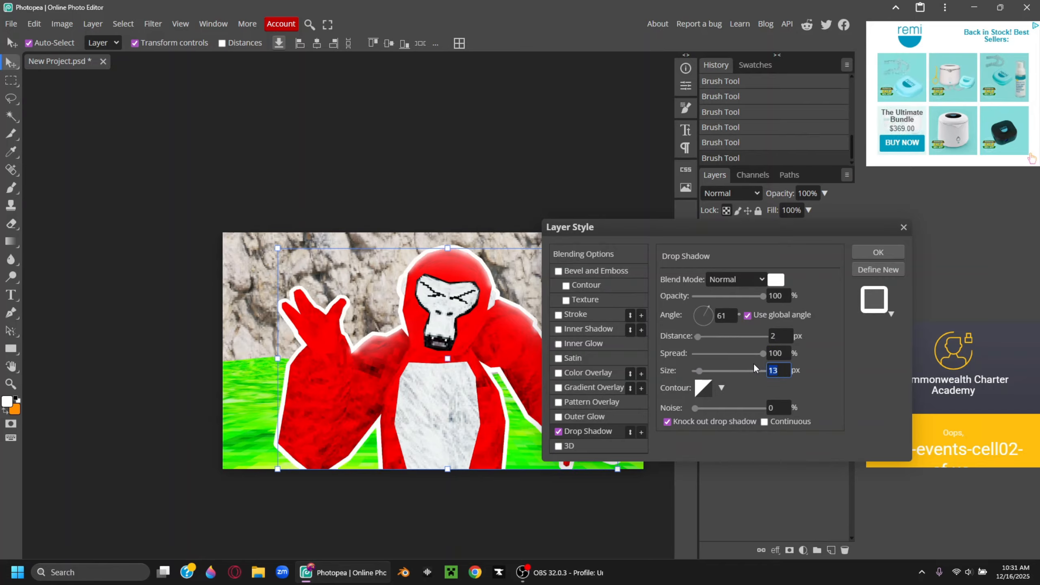
drag(704, 322, 703, 338)
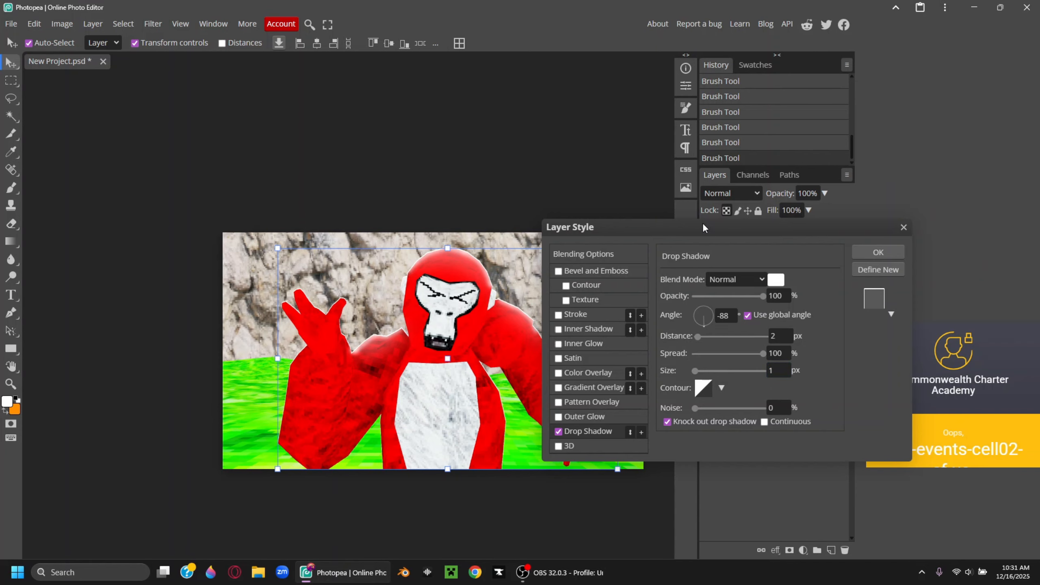
Swap the drop shadow for a 3D extrusion effect and adjust its darkening and colour
drag(702, 223, 732, 201)
drag(750, 127, 782, 83)
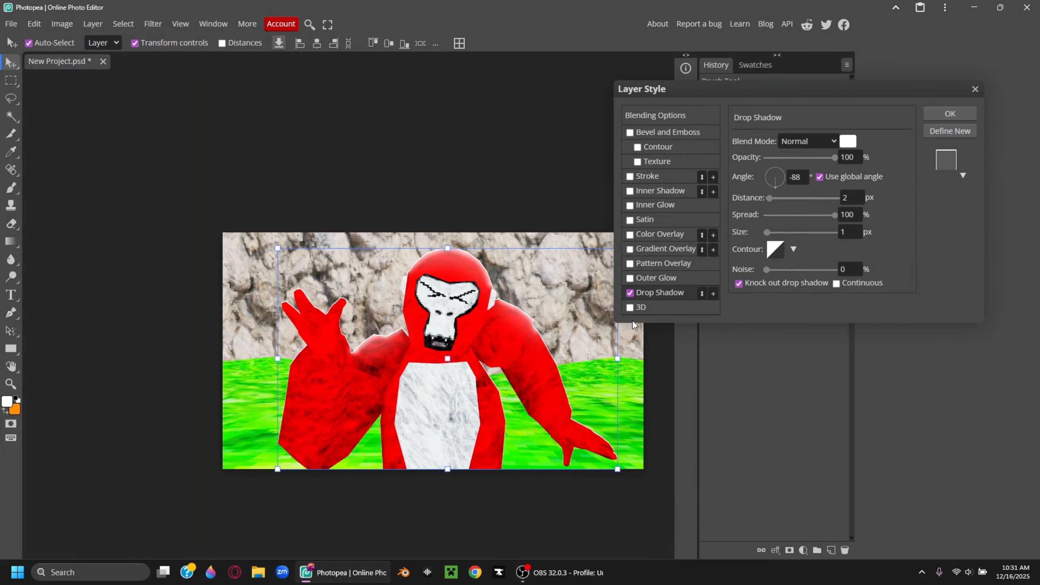
click(630, 292)
click(629, 307)
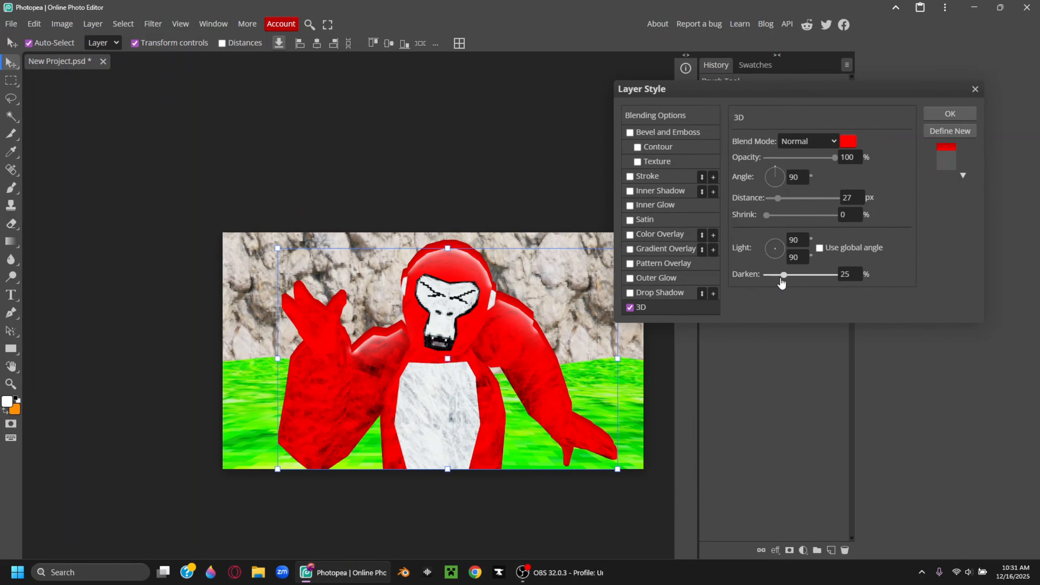
drag(770, 274, 776, 274)
click(848, 141)
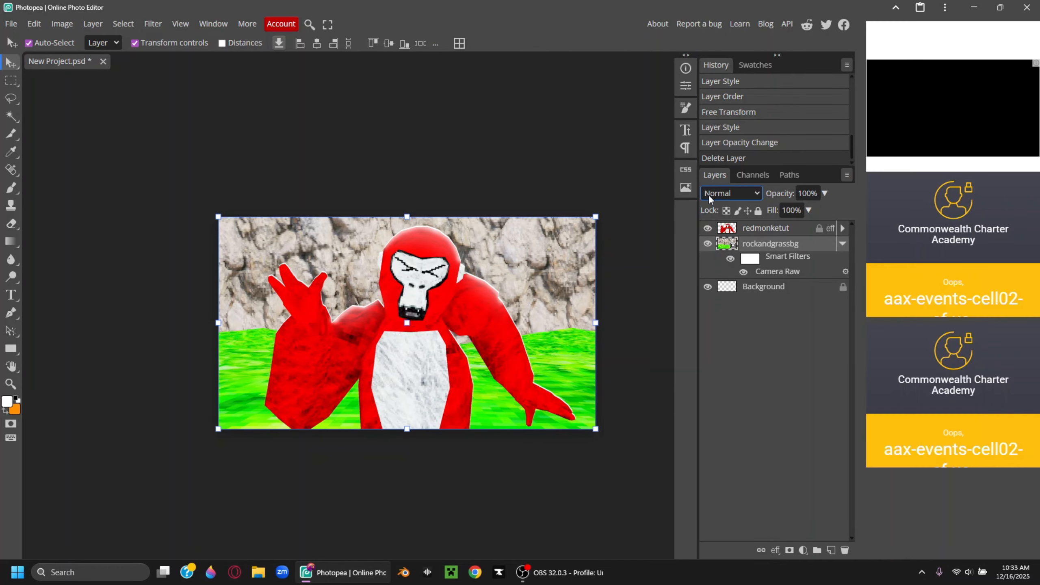
Duplicate the redmonketut layer and give the copy a solid black Color Overlay
click(761, 229)
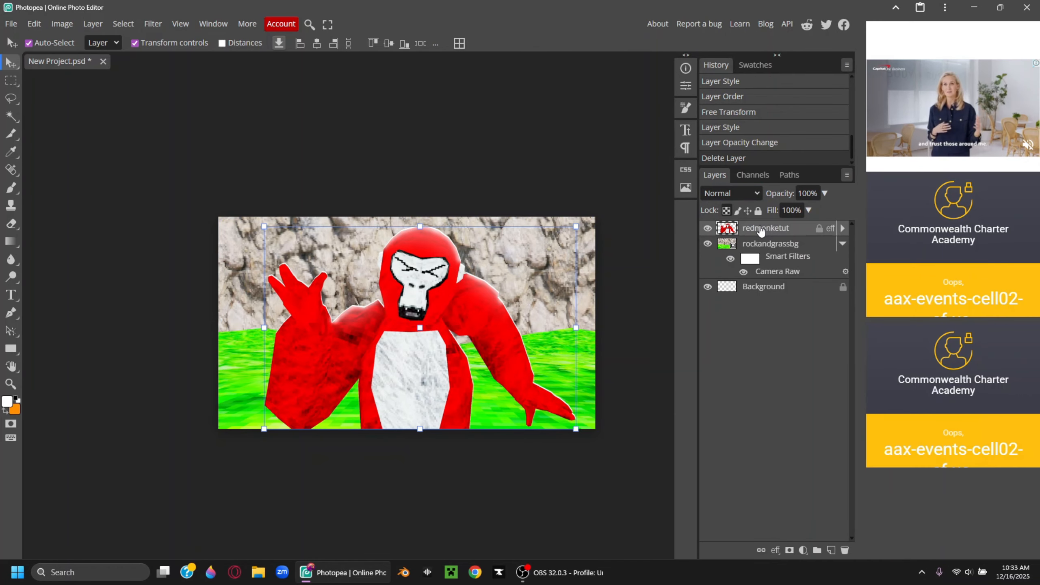
key(ctrl+j)
right_click(765, 229)
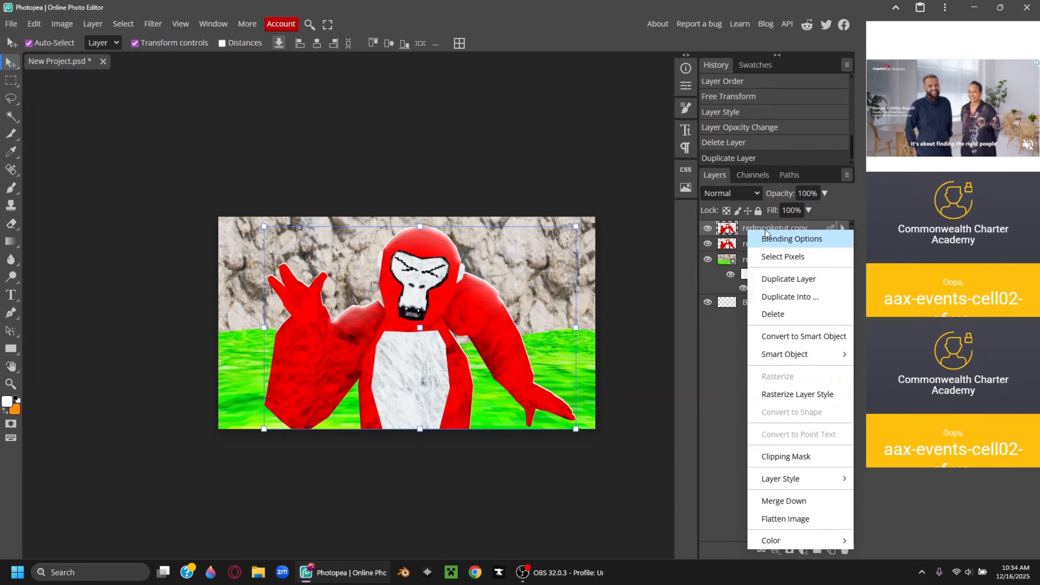
click(766, 232)
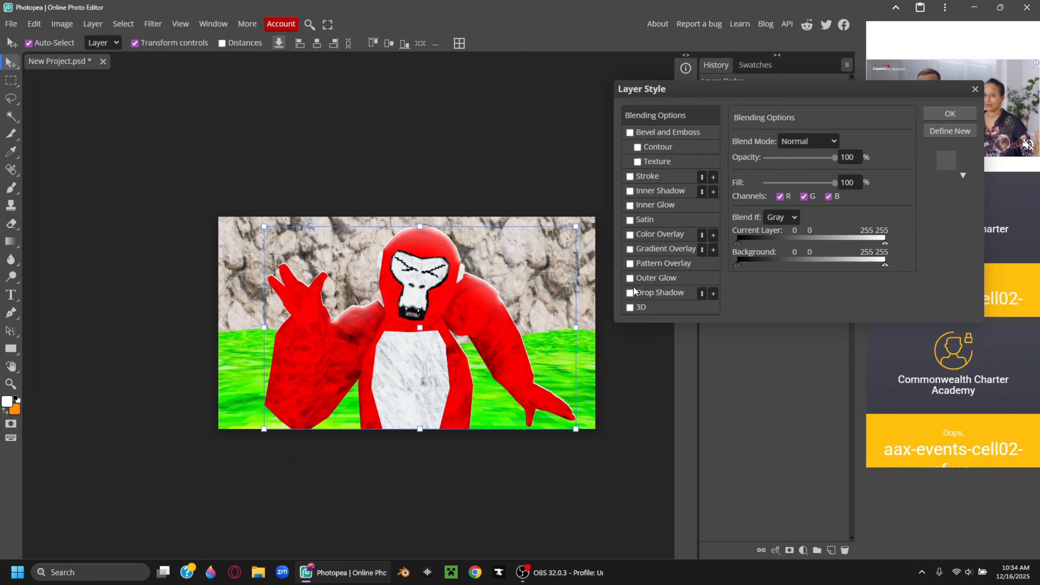
click(635, 234)
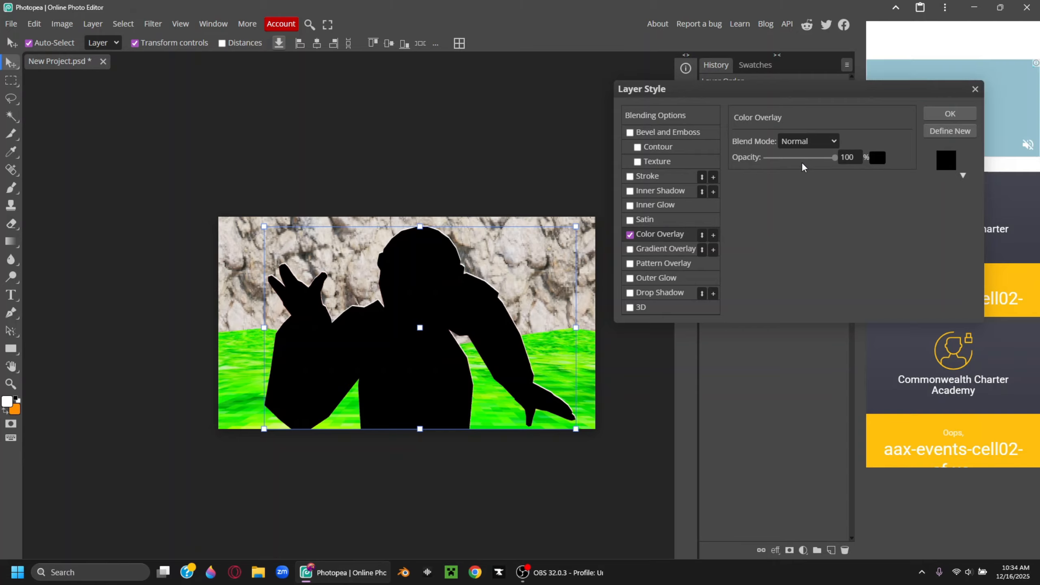
click(950, 113)
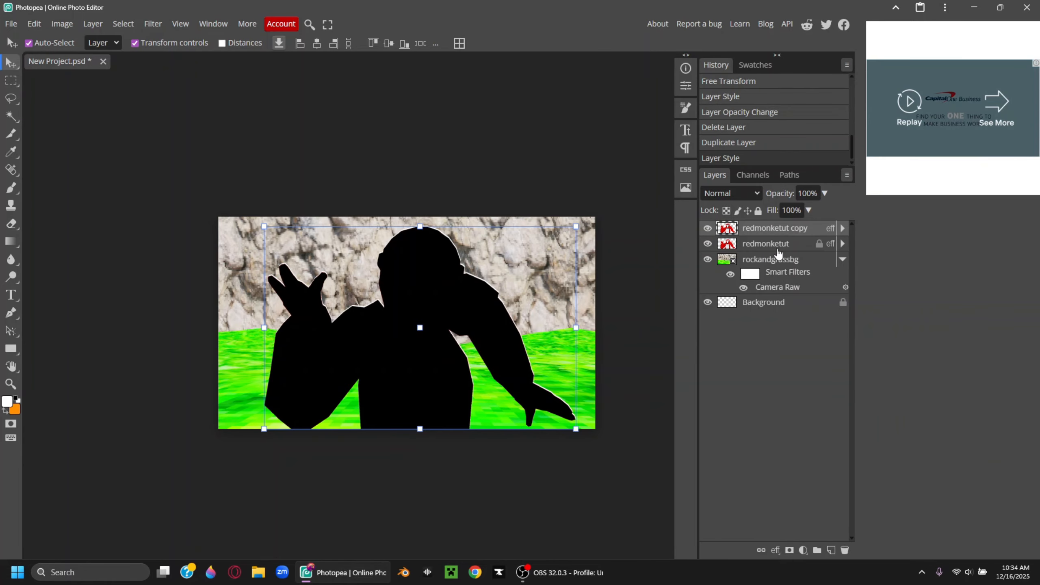
Place the black copy beneath the gorilla, squash it toward the ground and fade it to 25% opacity
drag(778, 252, 773, 225)
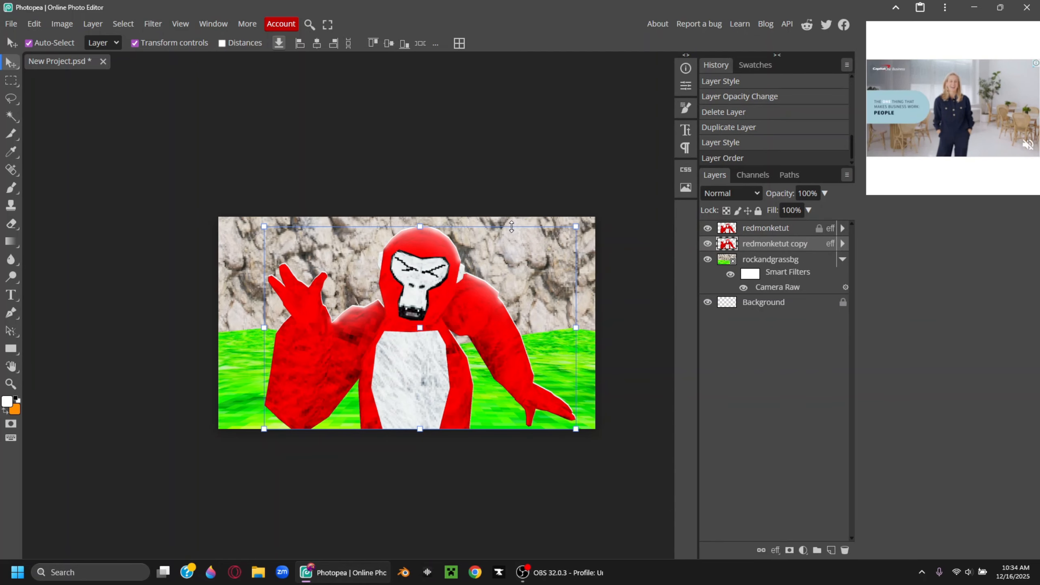
drag(510, 226, 519, 357)
click(824, 193)
drag(826, 209, 783, 210)
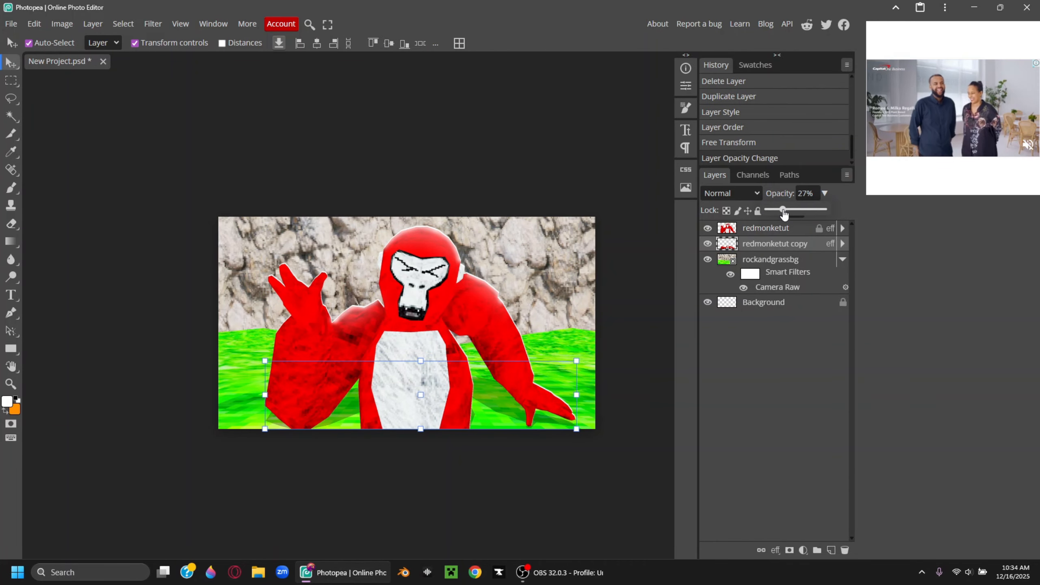
Duplicate redmonketut again with a grey 808080 Color Overlay and the 3D effect turned off
click(772, 229)
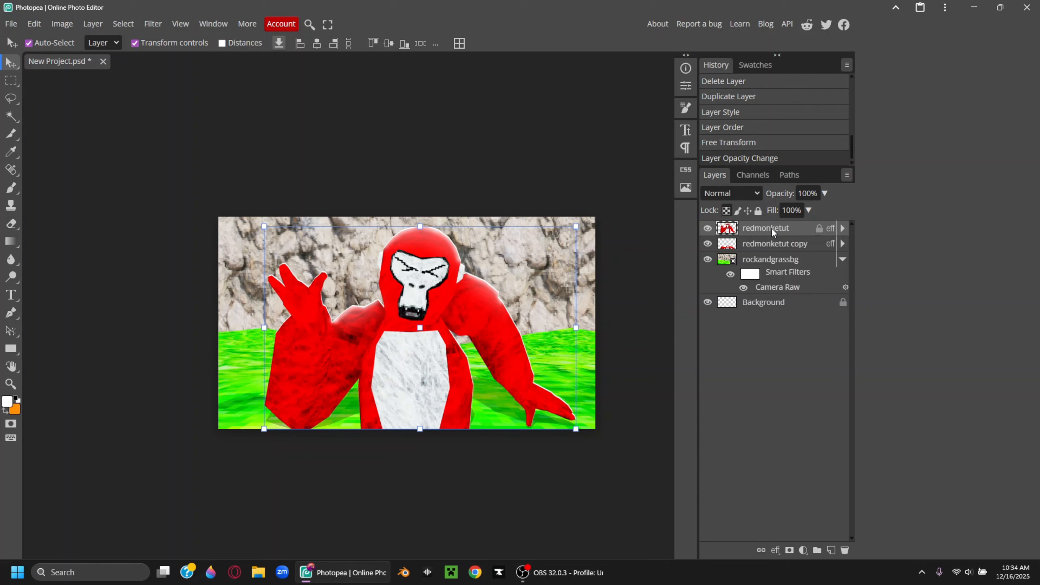
key(ctrl+j)
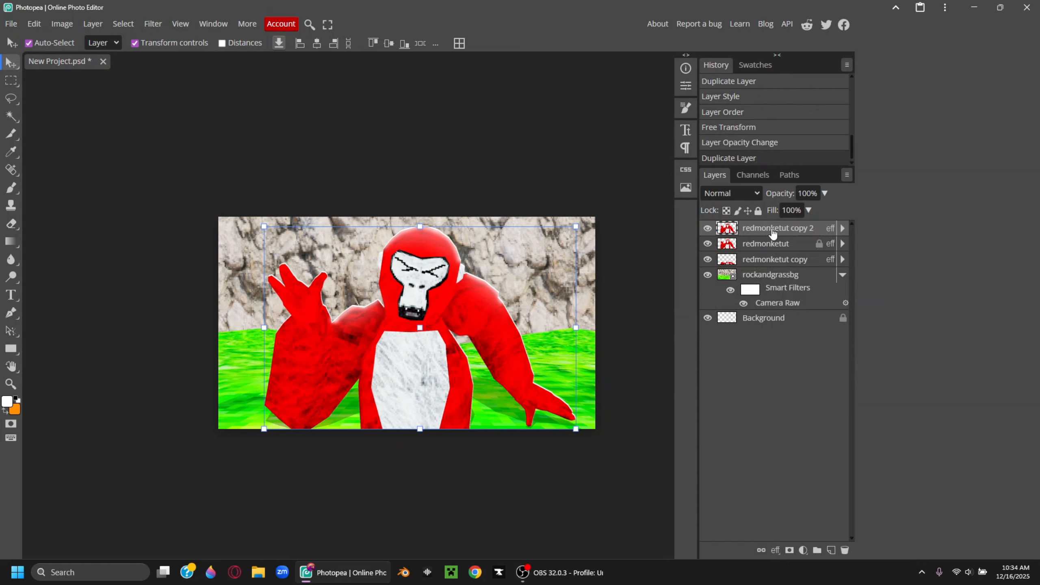
right_click(772, 233)
click(775, 237)
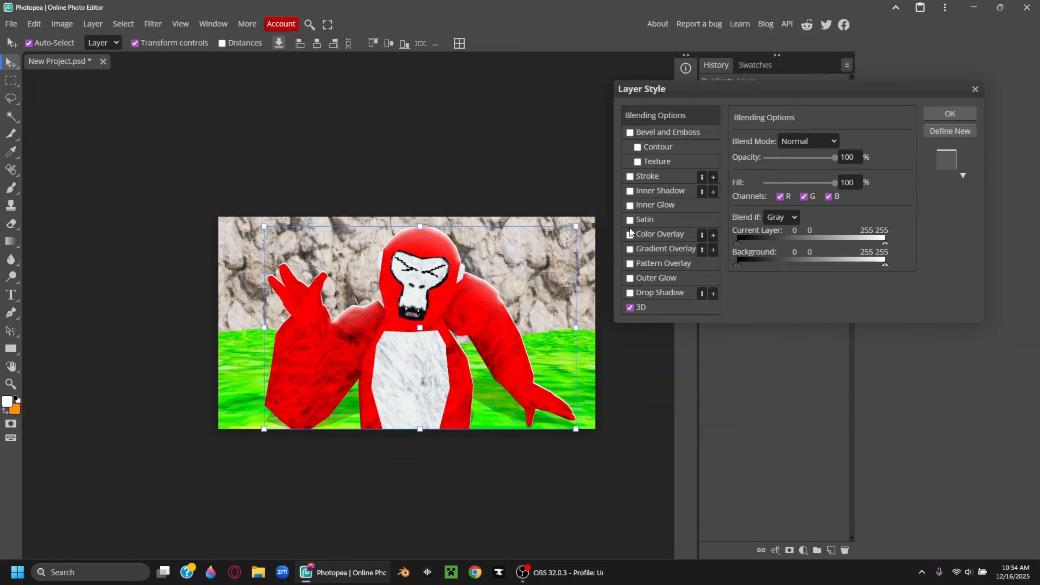
click(631, 235)
click(629, 307)
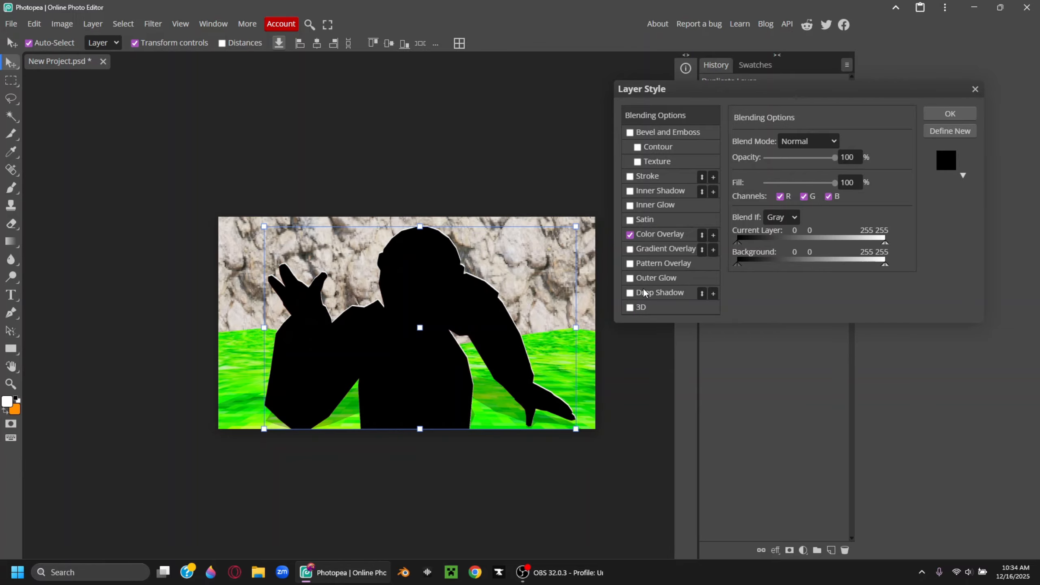
click(655, 238)
click(877, 158)
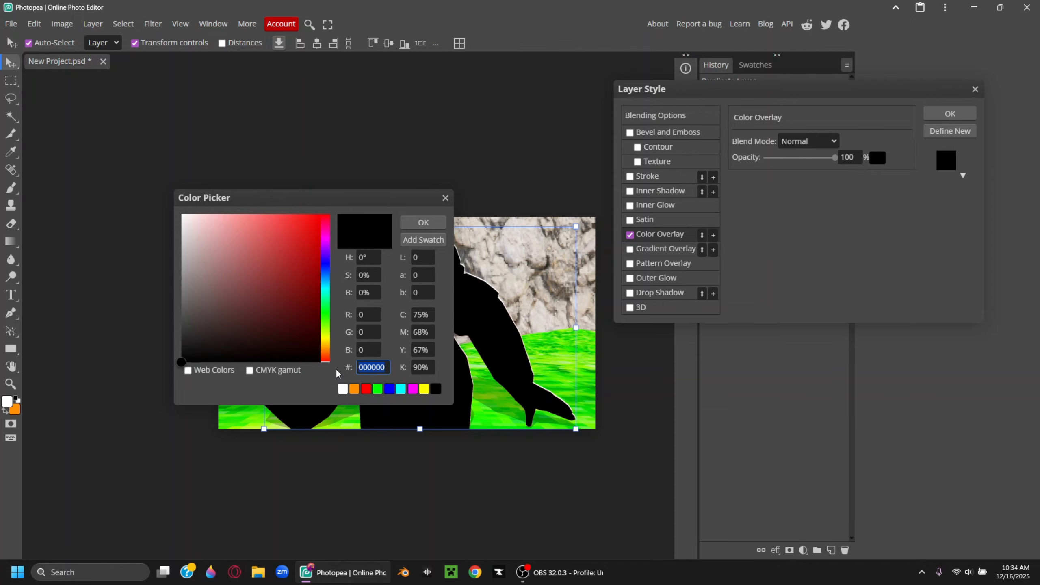
text(808080)
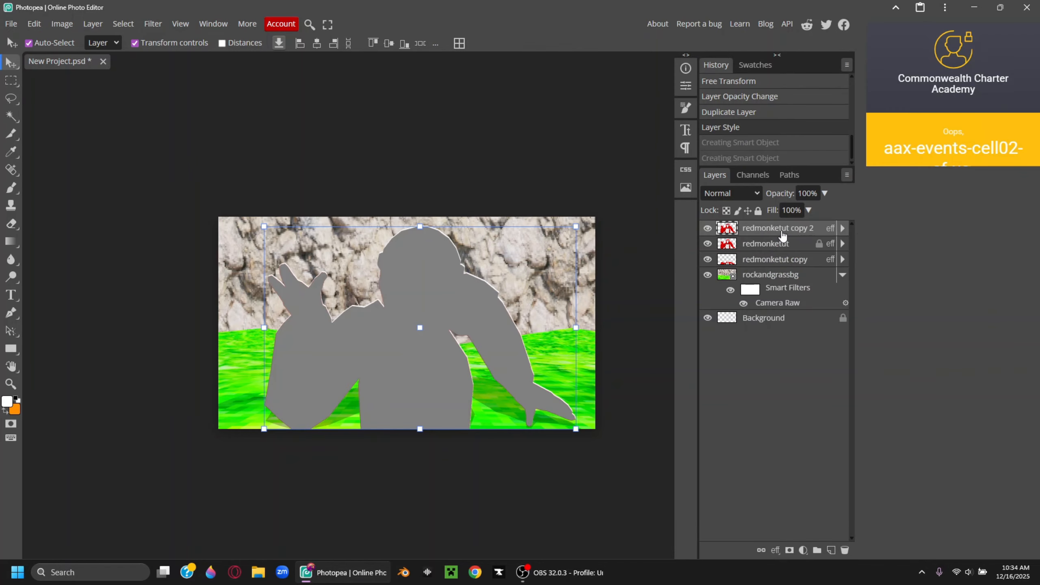
Convert the grey copy to a smart object, set it to Overlay blending and rasterize it
right_click(773, 230)
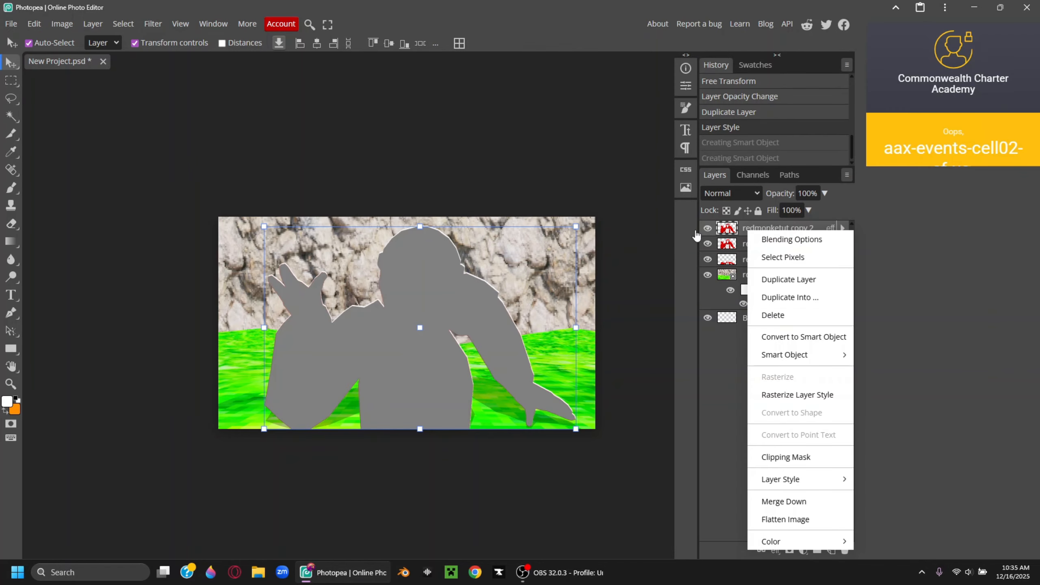
click(773, 339)
click(733, 193)
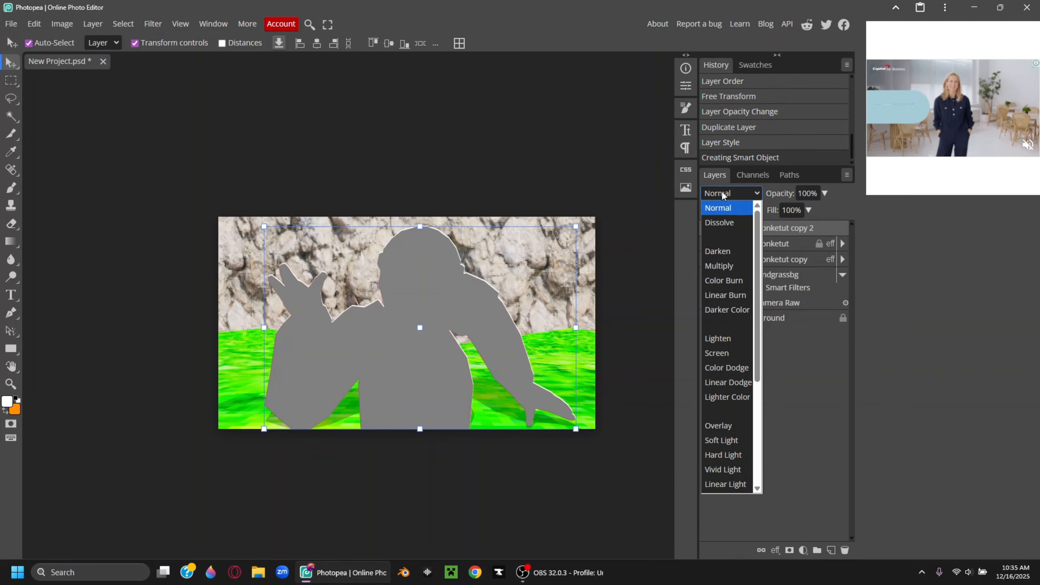
click(725, 426)
right_click(751, 239)
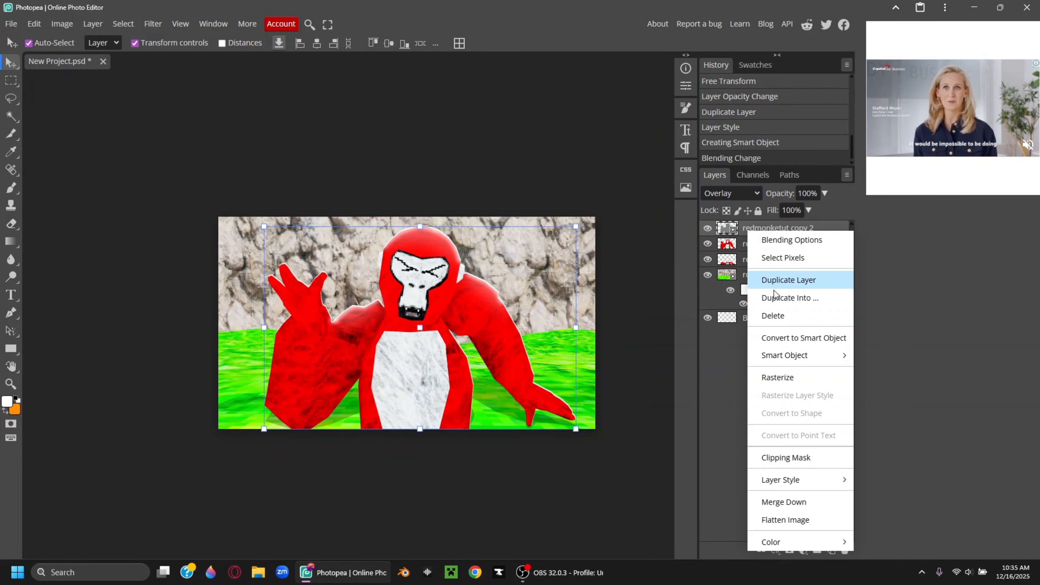
click(800, 375)
click(11, 278)
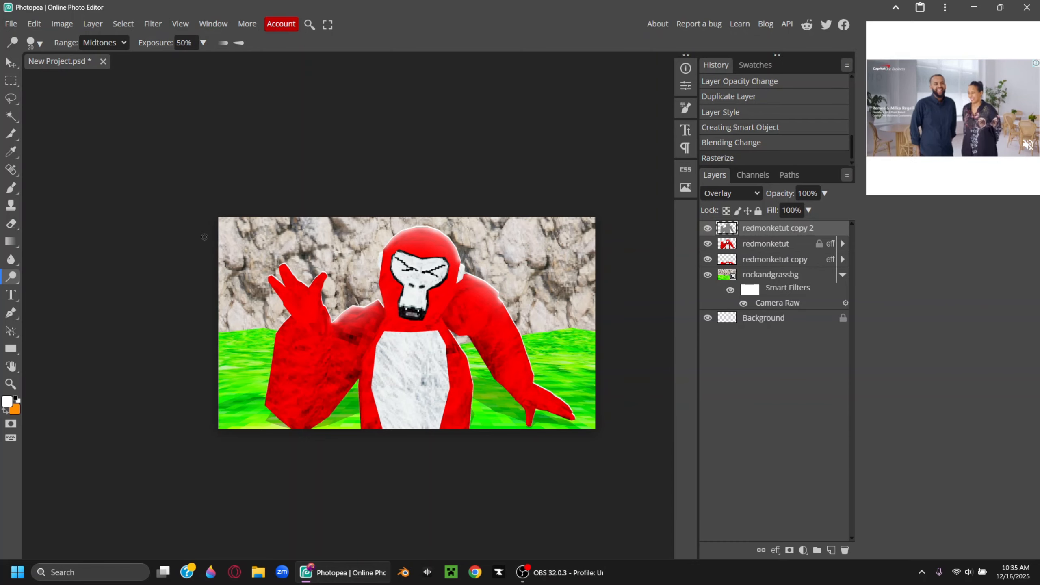
Dodge highlights onto the gorilla's belly and right arm with a size-125 brush
key(bracketright)
key(bracketright)
key(bracketright)
key(bracketright)
key(bracketright)
key(bracketright)
key(bracketright)
key(bracketright)
key(bracketright)
key(bracketright)
key(bracketright)
key(bracketright)
key(bracketright)
scroll(421, 383, up, 3)
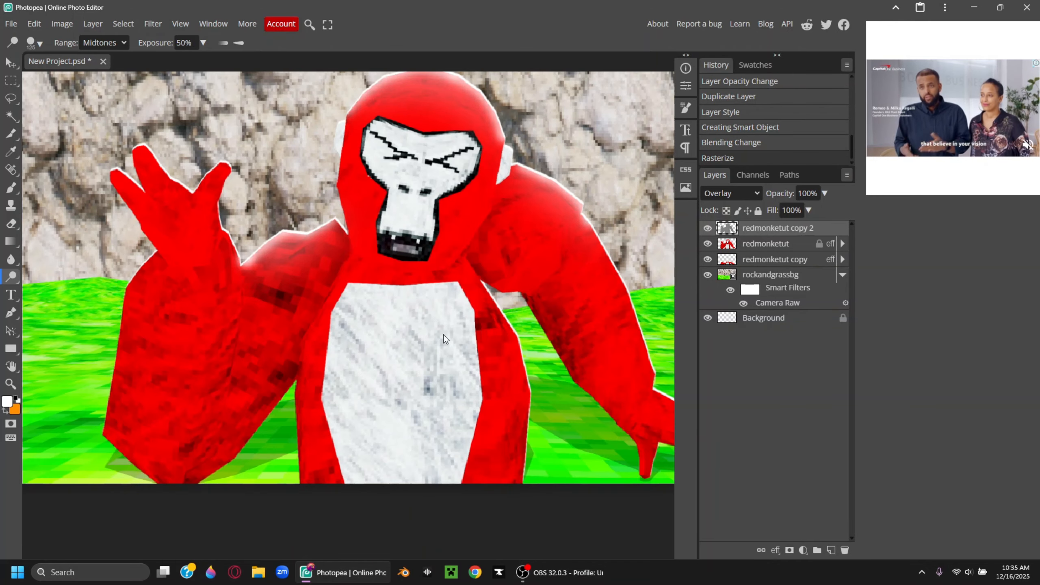
mouse_move(408, 374)
mouse_down()
mouse_move(406, 406)
mouse_move(381, 377)
mouse_up()
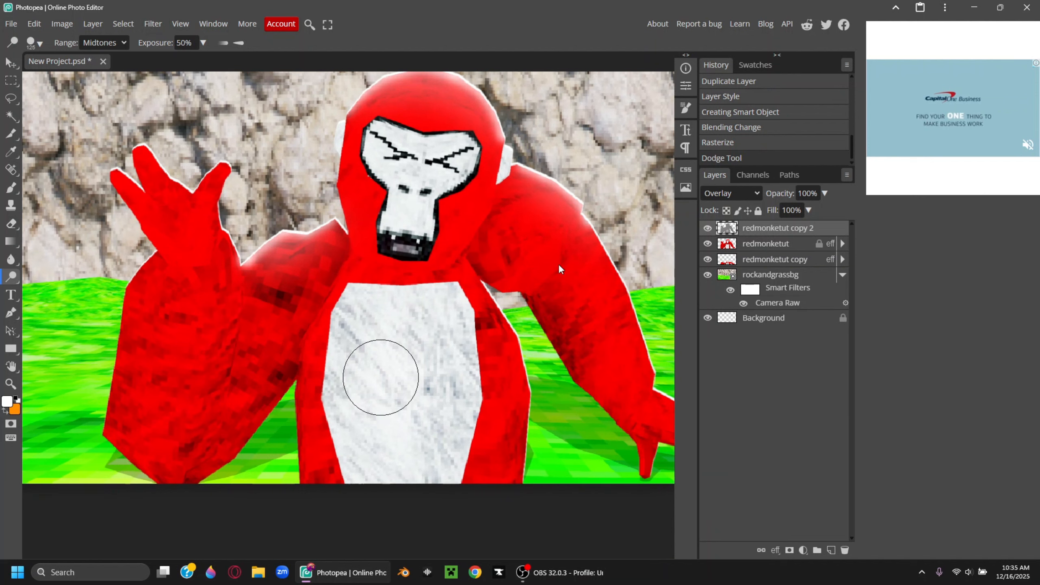
mouse_move(377, 320)
mouse_down()
mouse_move(418, 418)
mouse_move(457, 413)
mouse_up()
drag(583, 309, 585, 328)
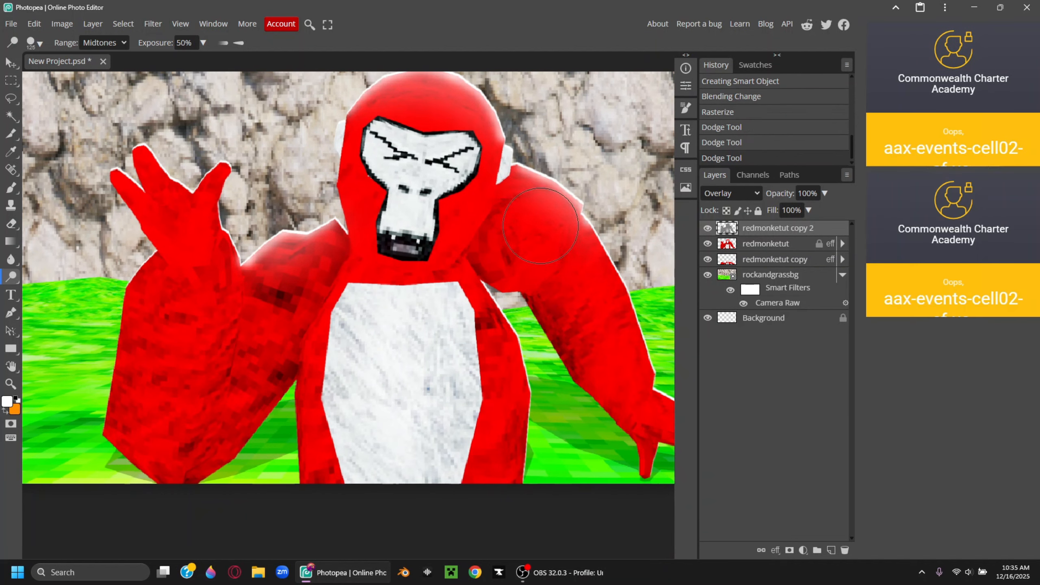
drag(221, 311, 230, 283)
Burn darker shading onto the gorilla's arm with a size-90 Burn Tool brush
right_click(11, 277)
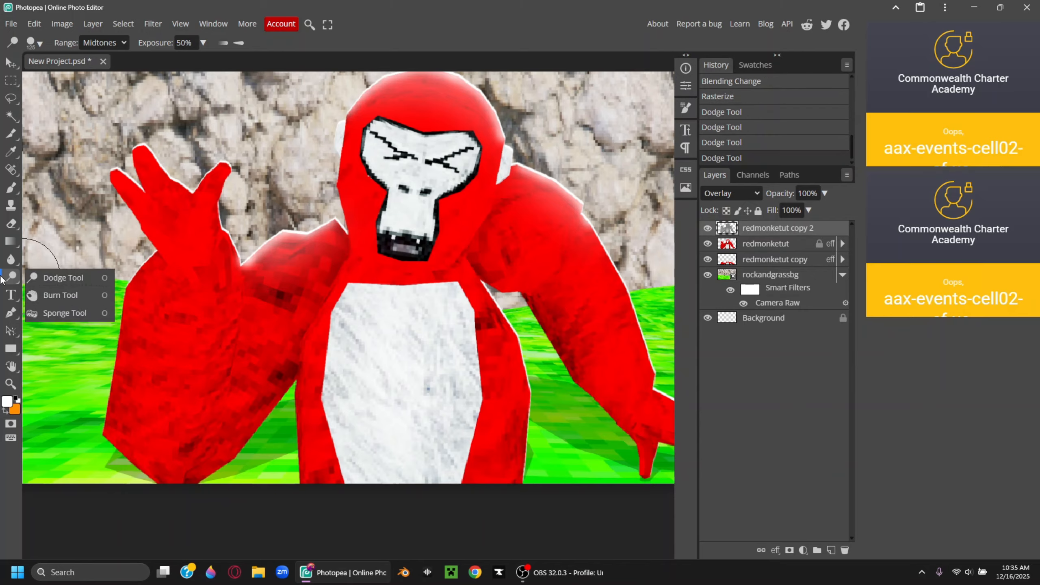
click(49, 296)
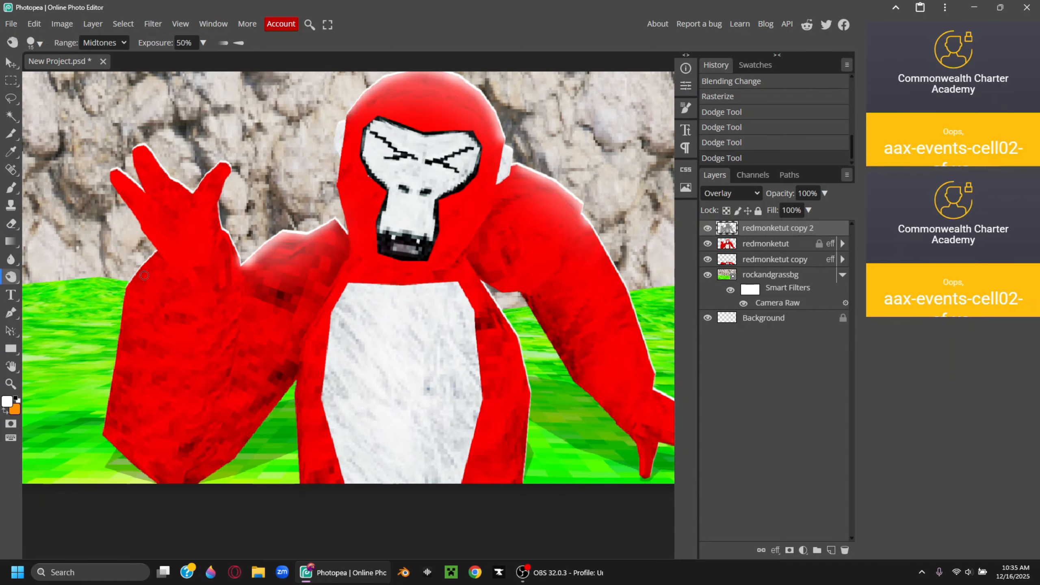
key(bracketright)
key(bracketright)
key(bracketright)
drag(522, 250, 517, 257)
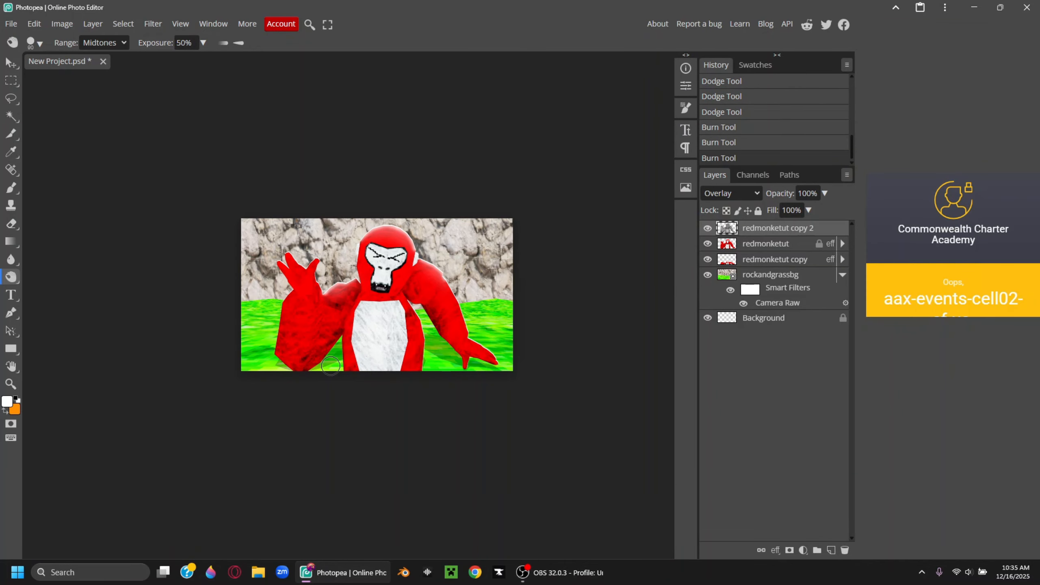